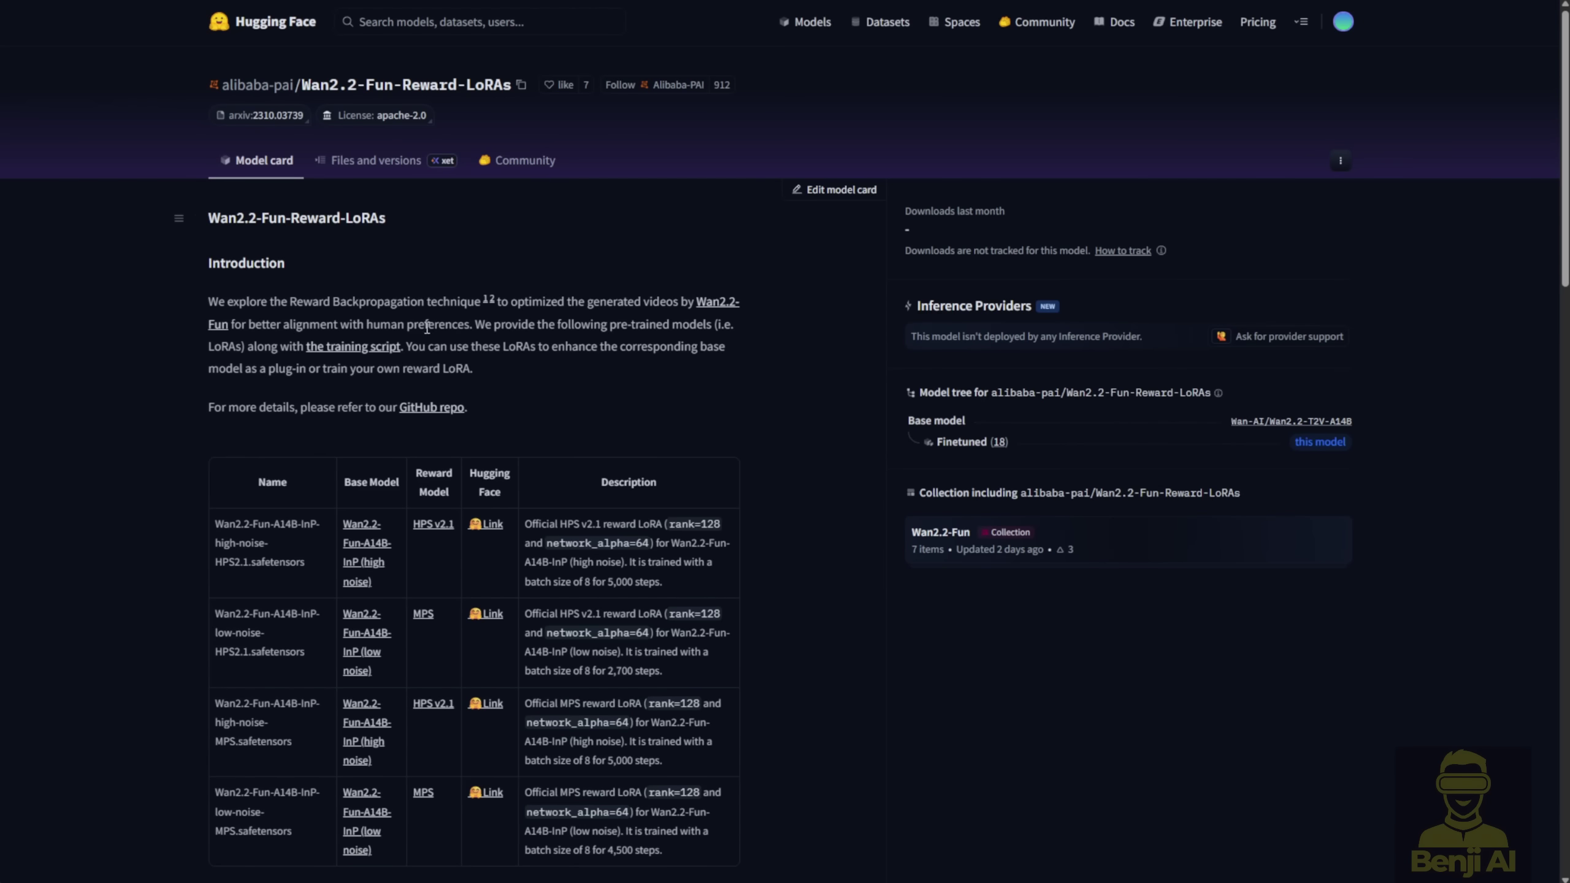
# Step: Review the Wan2.2-Fun-Reward-LoRAs model card and the "Inside the Fusion" component list on the Wan14BT2VFusioniX model card
pyautogui.scroll(-3, 524, 500)
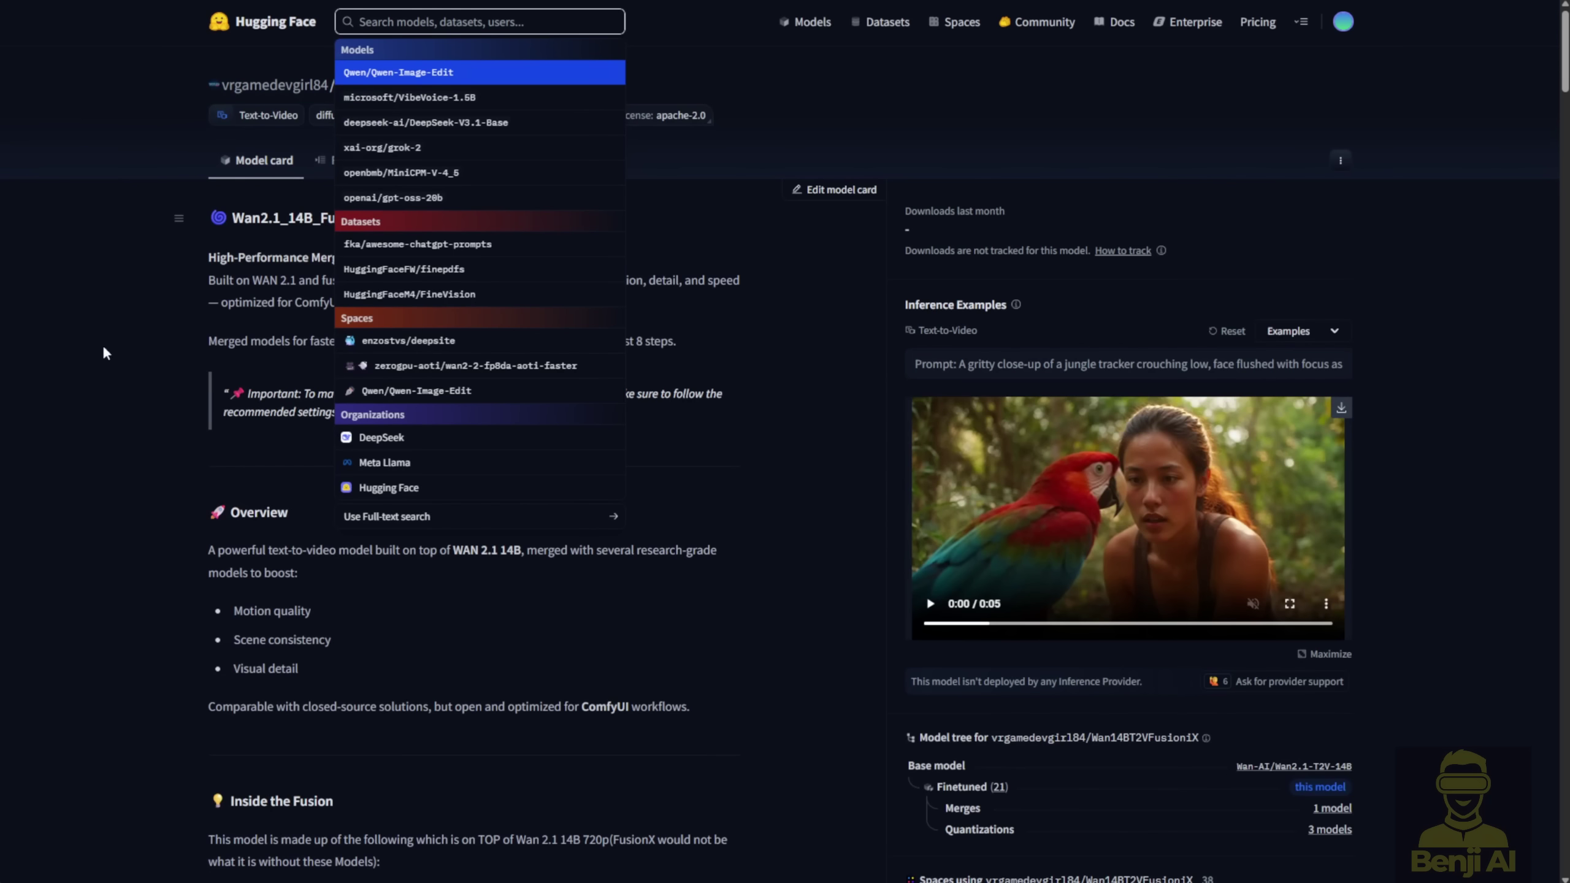
pyautogui.click(234, 270)
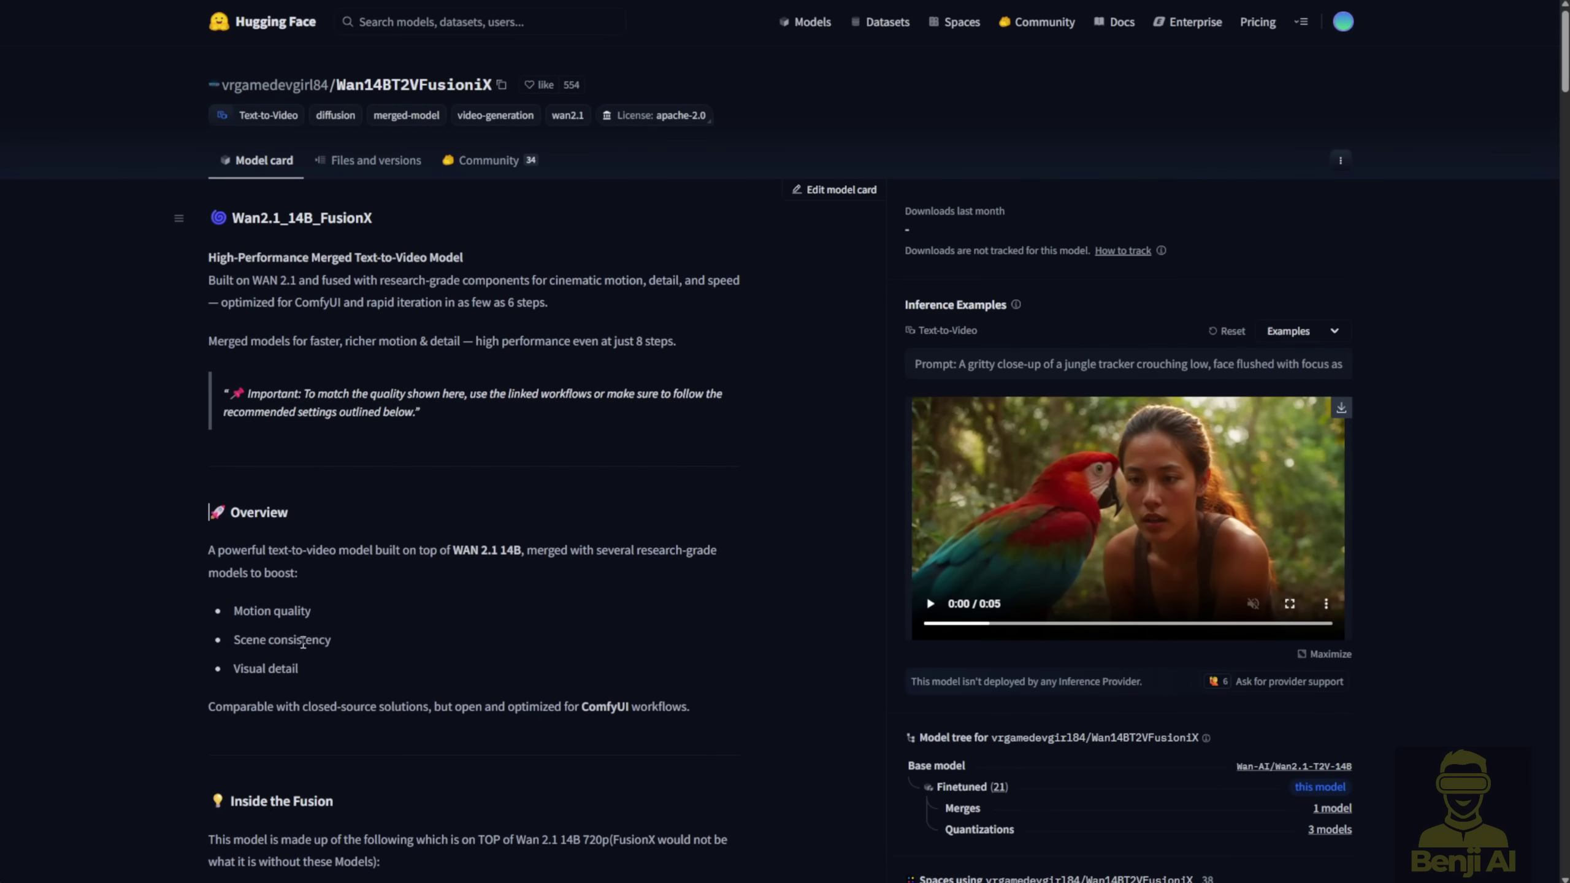
pyautogui.scroll(-2, 335, 516)
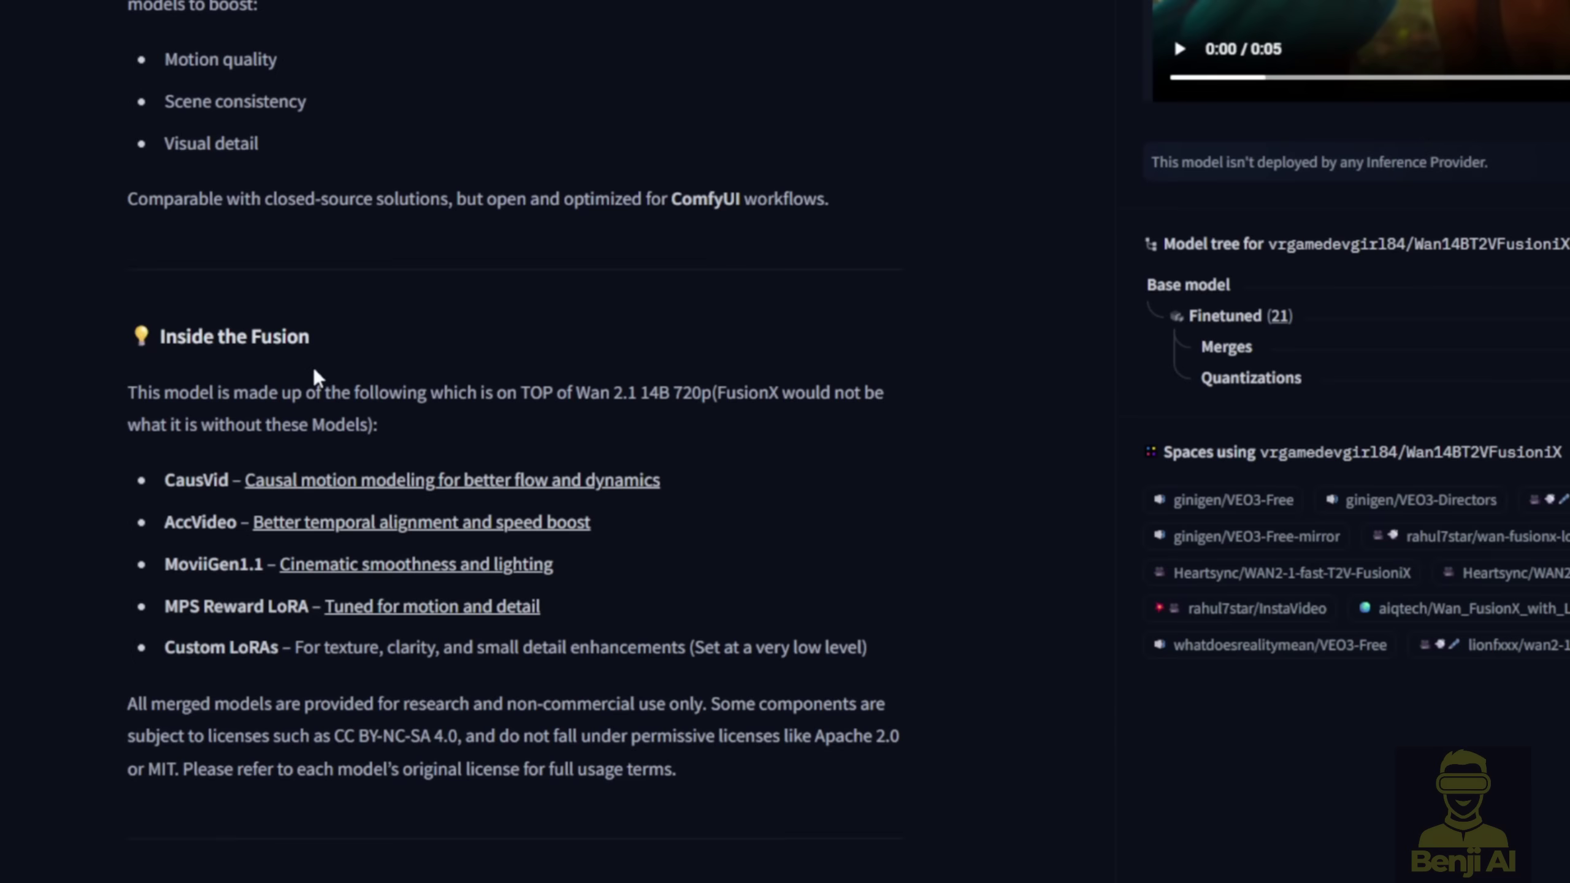
pyautogui.scroll(-5, 313, 371)
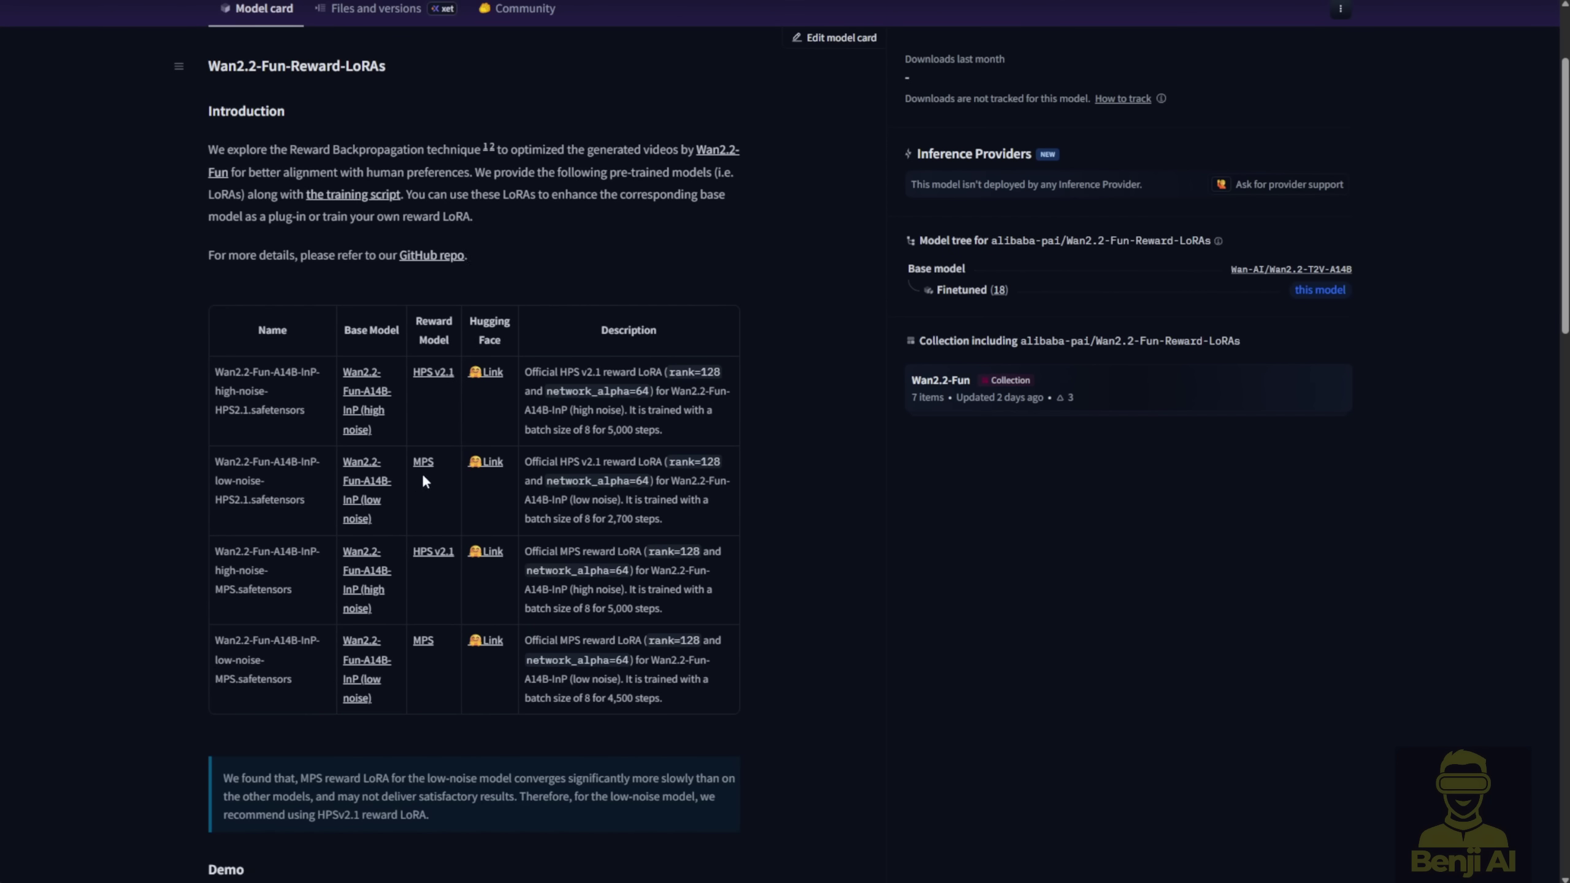
# Step: Open the HPS v2.1 reward model's repository from the reward LoRA table and read the README's Updates section
pyautogui.click(433, 372)
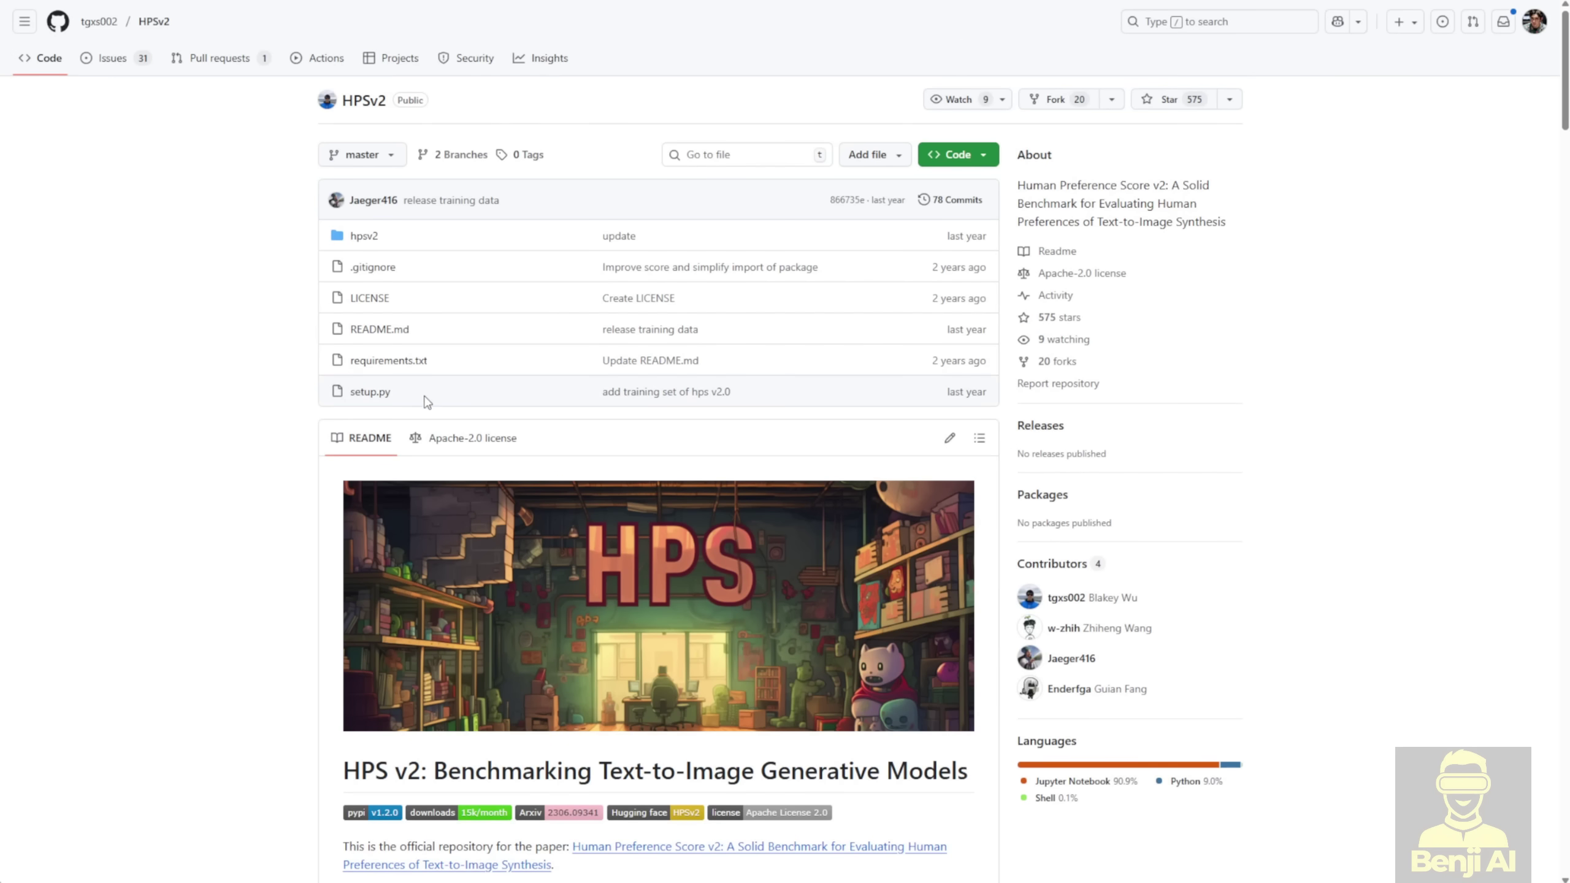
pyautogui.scroll(-2, 426, 402)
pyautogui.scroll(-5, 811, 459)
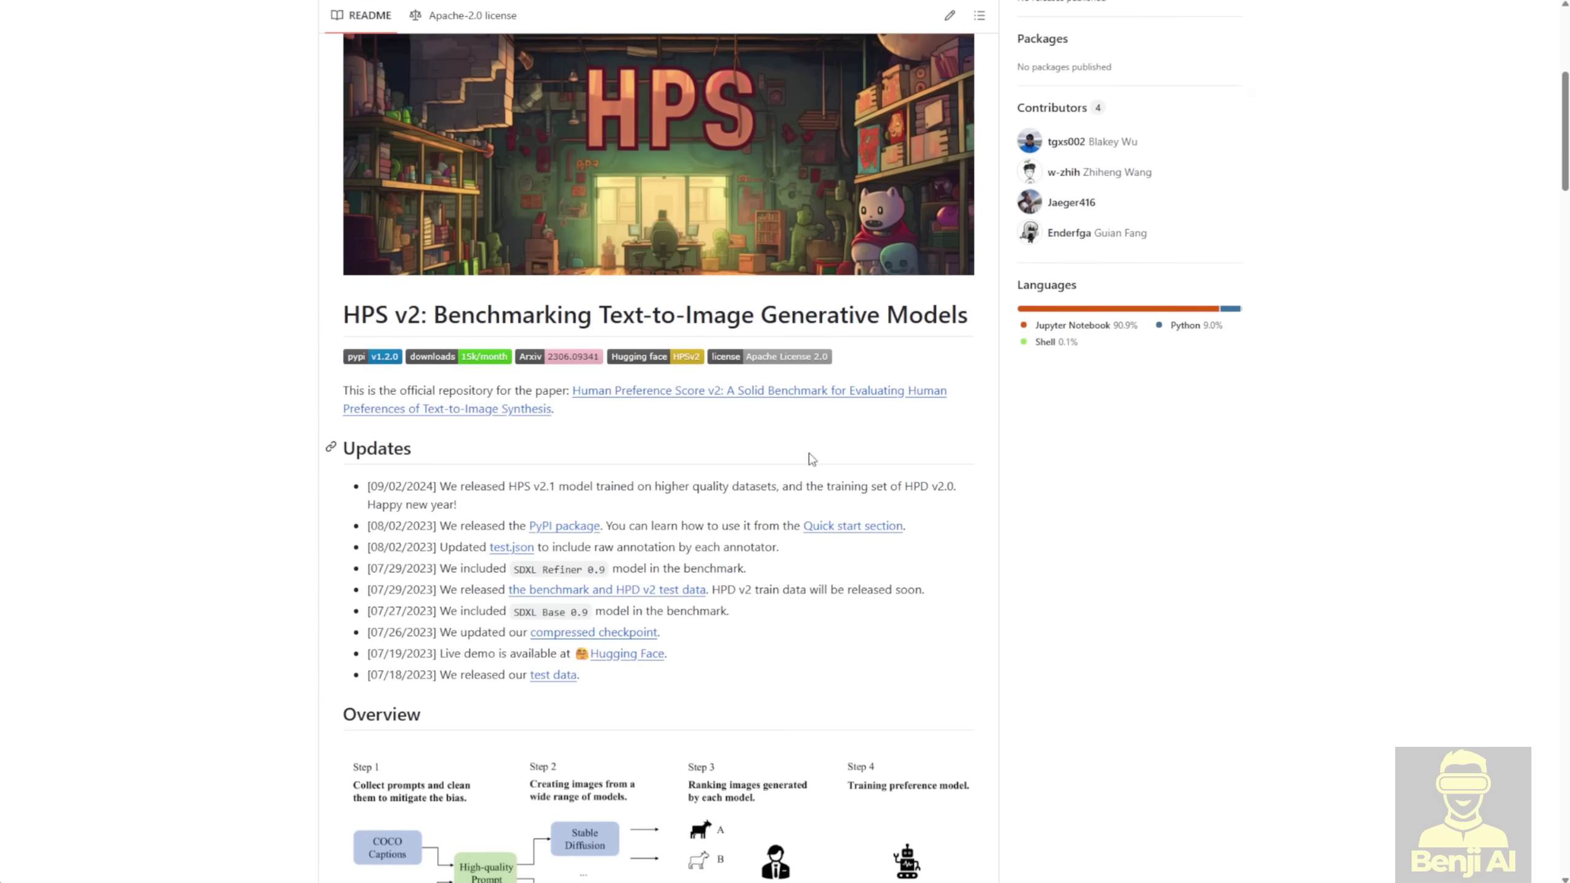
pyautogui.scroll(2, 400, 316)
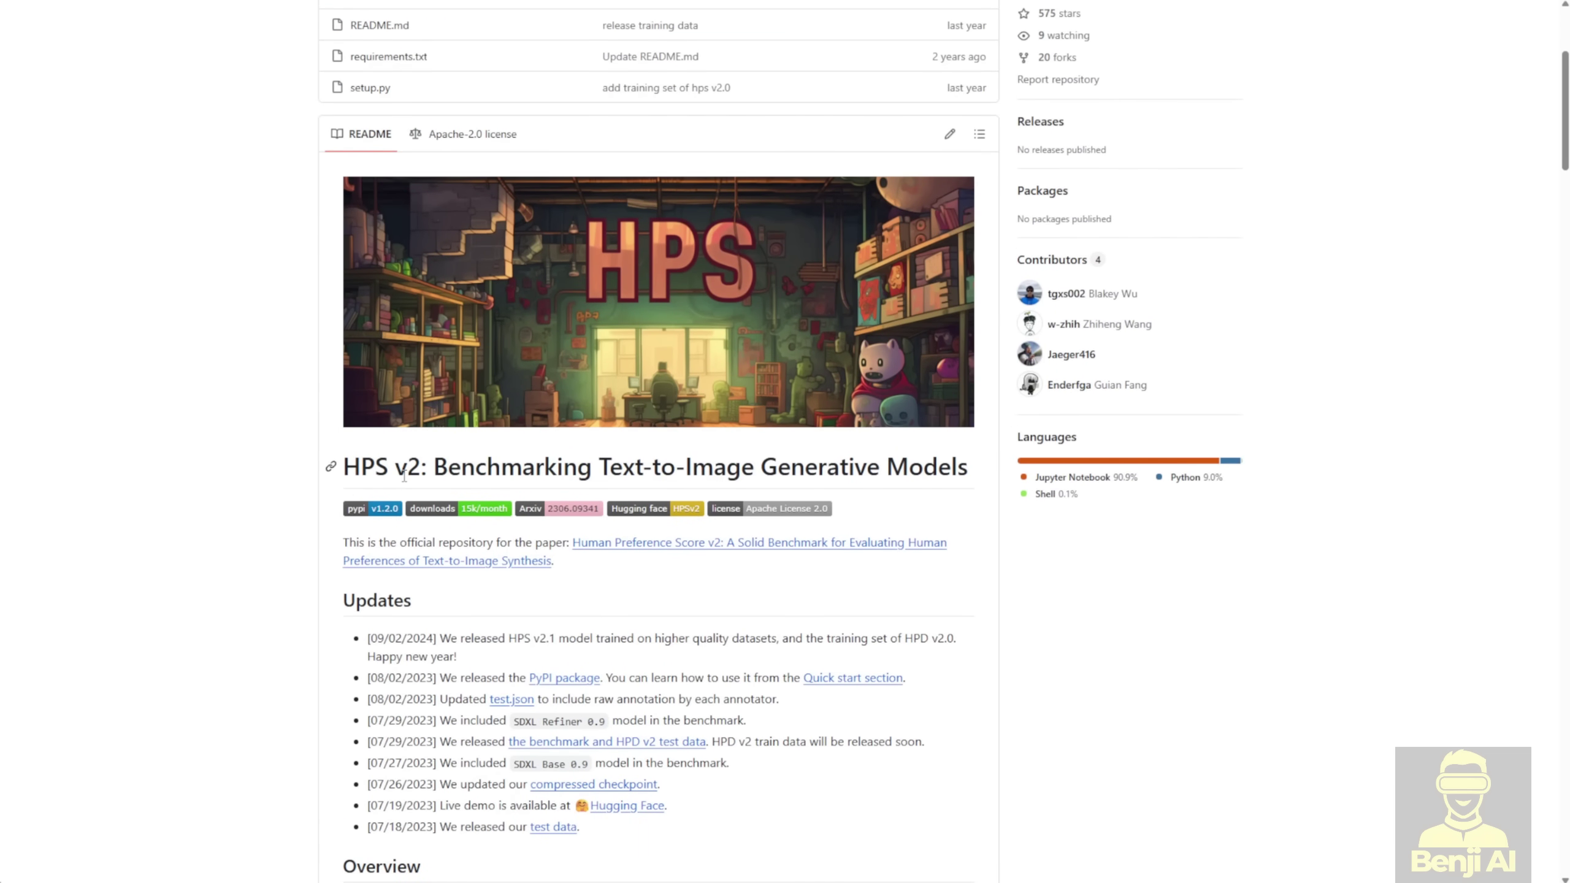
pyautogui.scroll(-3, 404, 474)
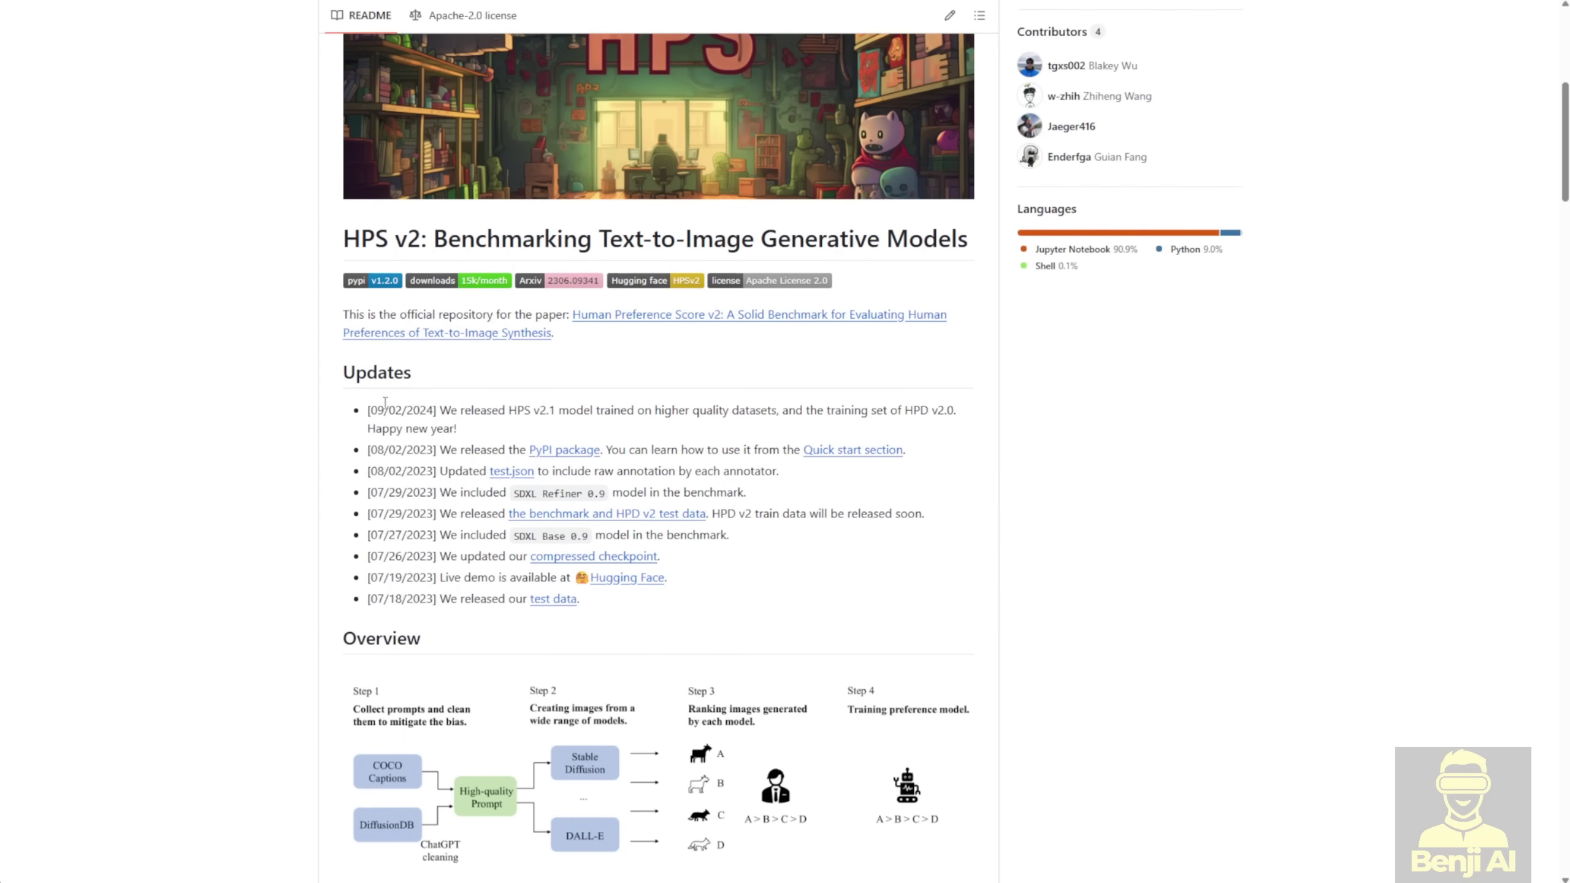
pyautogui.moveTo(371, 411); pyautogui.dragTo(464, 412)
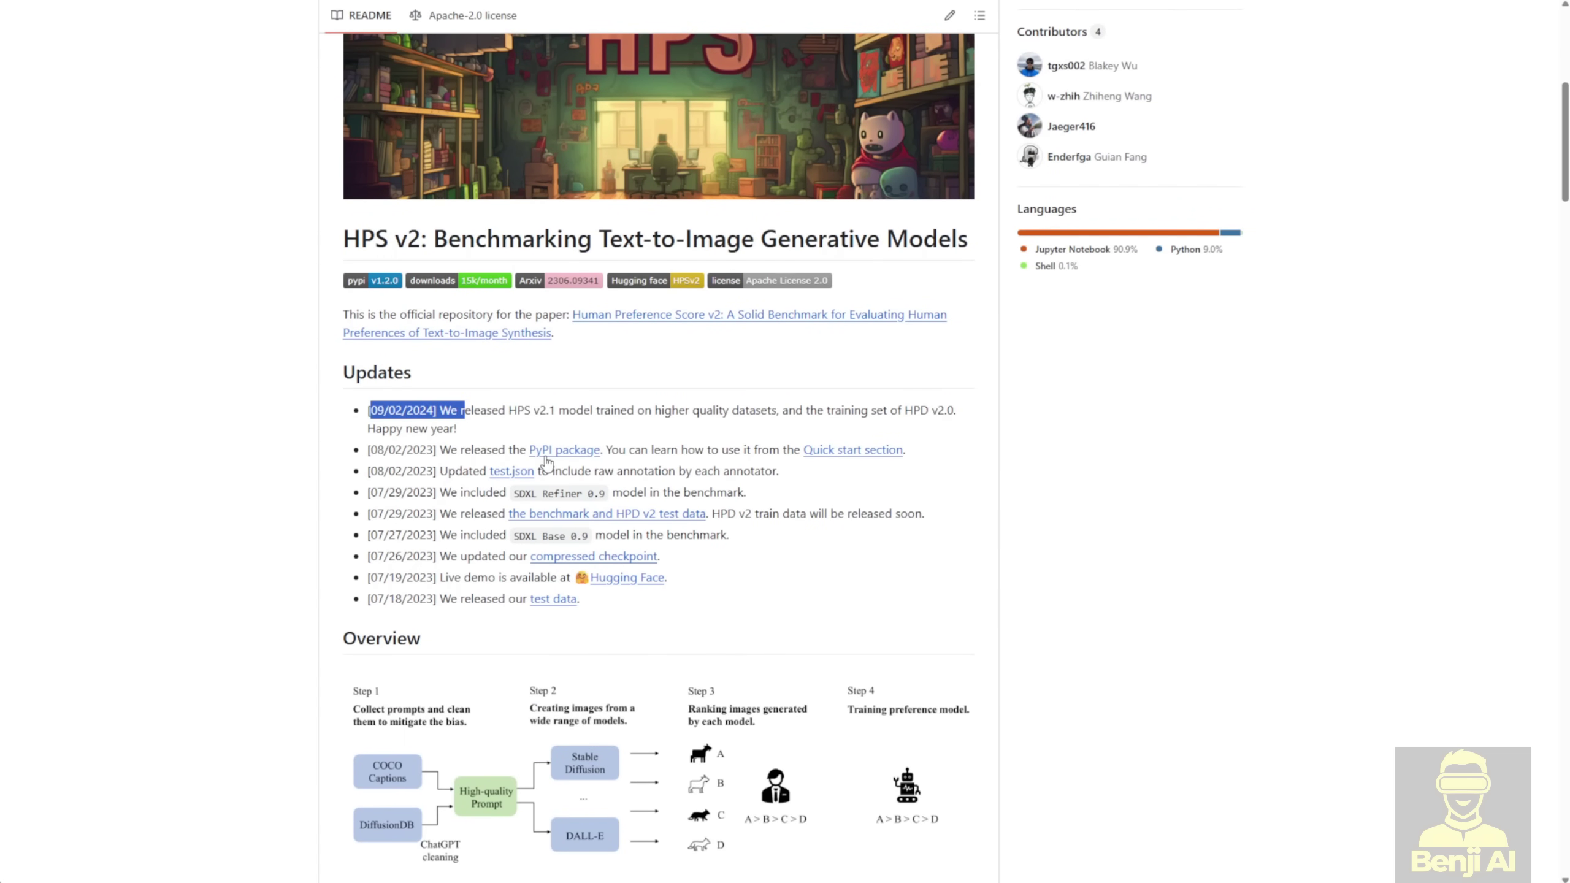
pyautogui.click(527, 410)
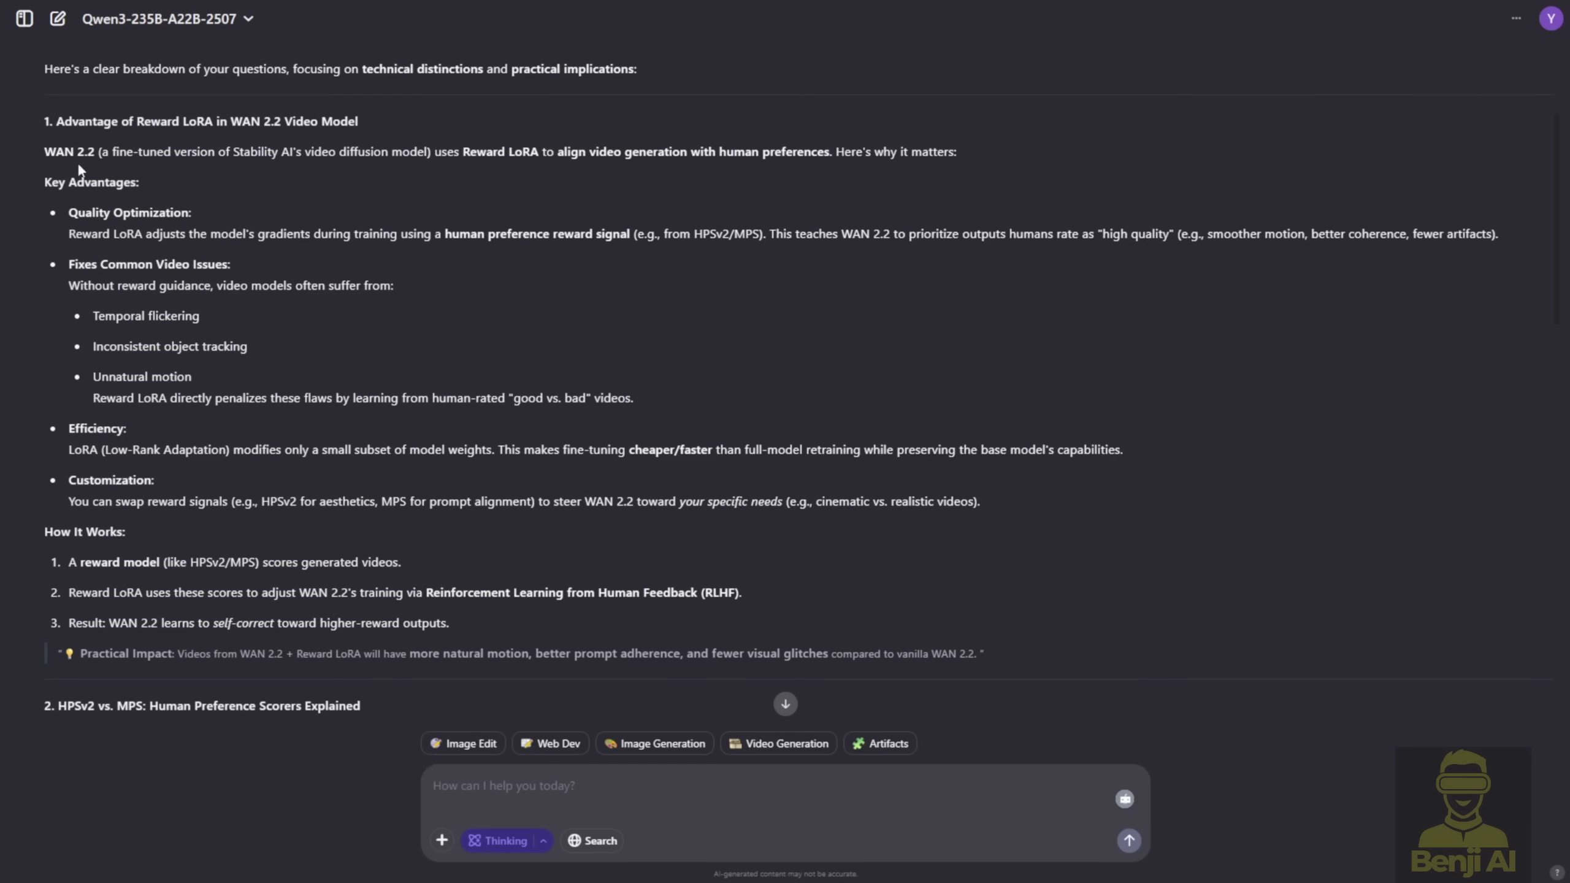
# Step: In the Qwen chat, read the answer's section on the advantages of Reward LoRA for WAN 2.2
pyautogui.scroll(-5, 175, 365)
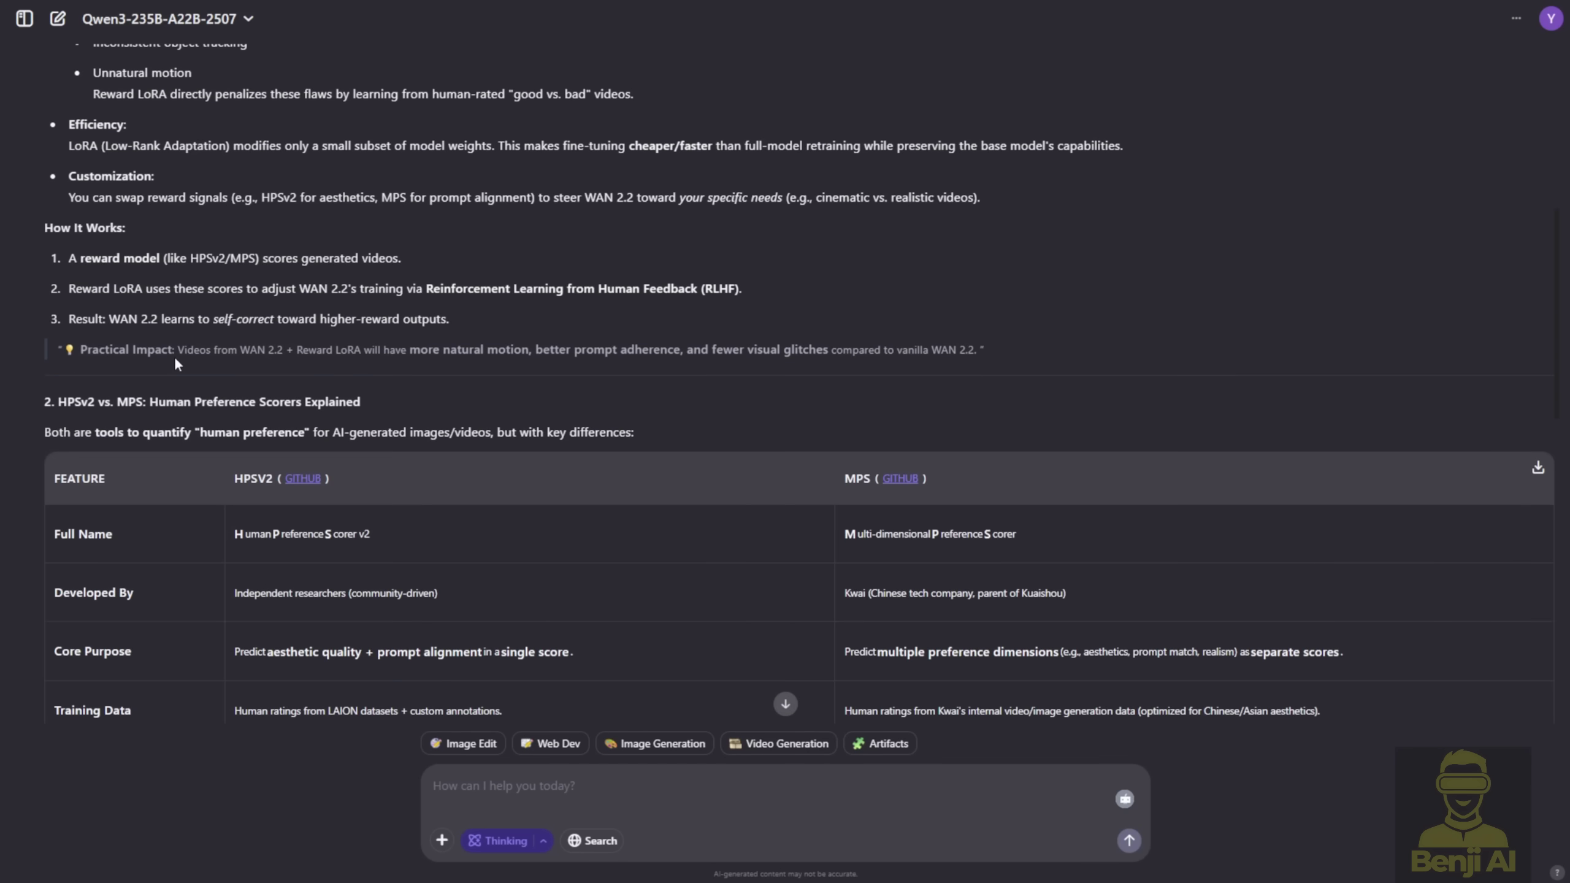
pyautogui.scroll(3, 175, 355)
pyautogui.scroll(3, 175, 354)
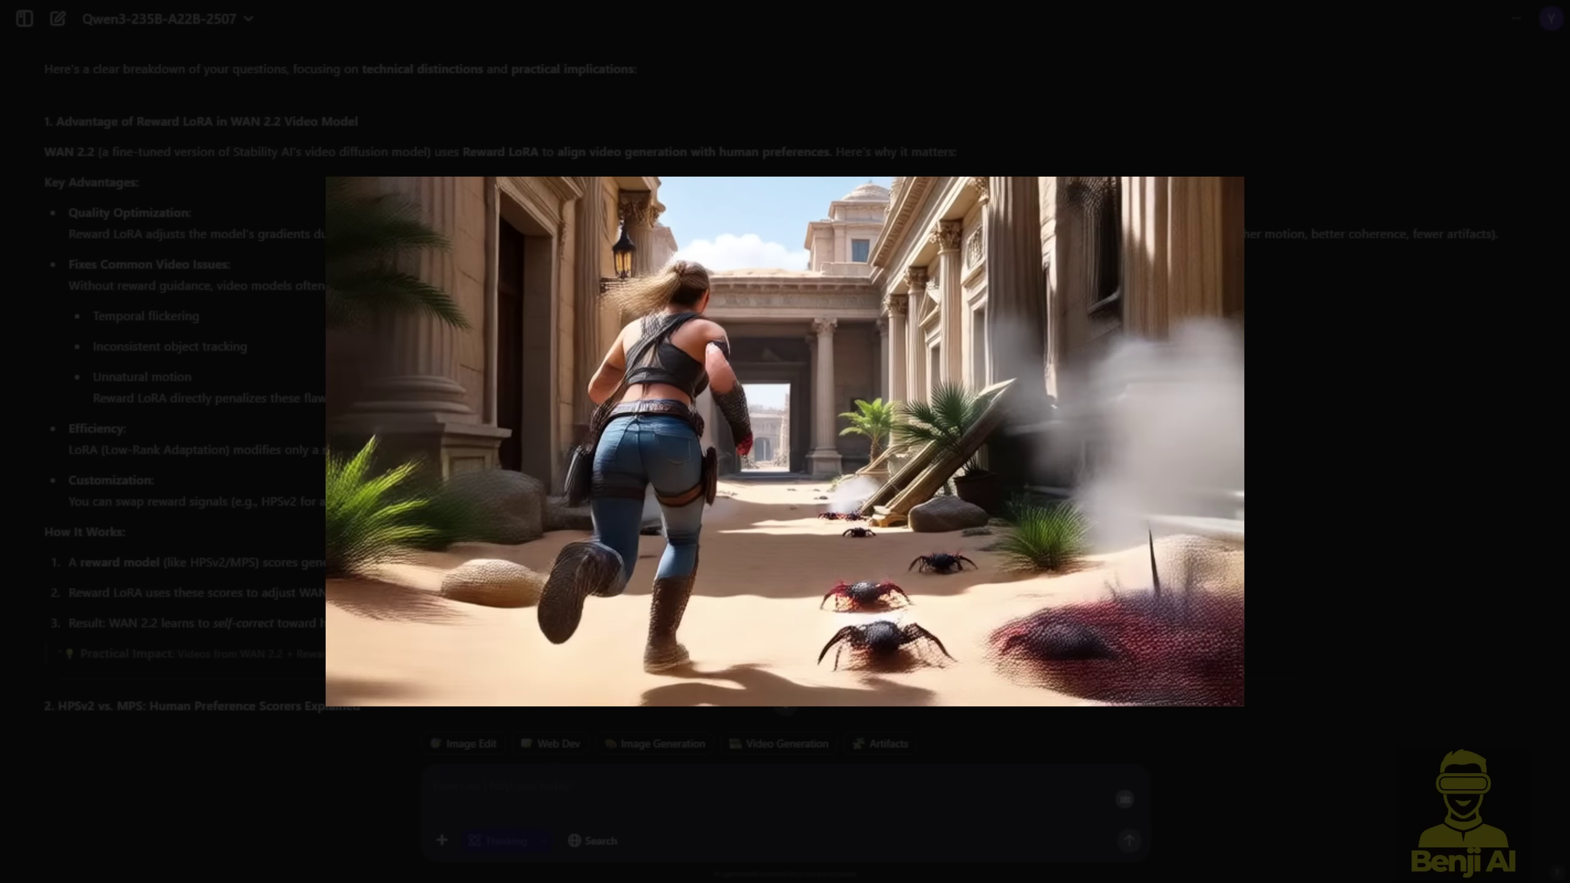
# Step: Read the chat answer's HPSv2 versus MPS comparison, the key differences summary and the notes on why it matters for WAN 2.2
pyautogui.scroll(-8, 785, 433)
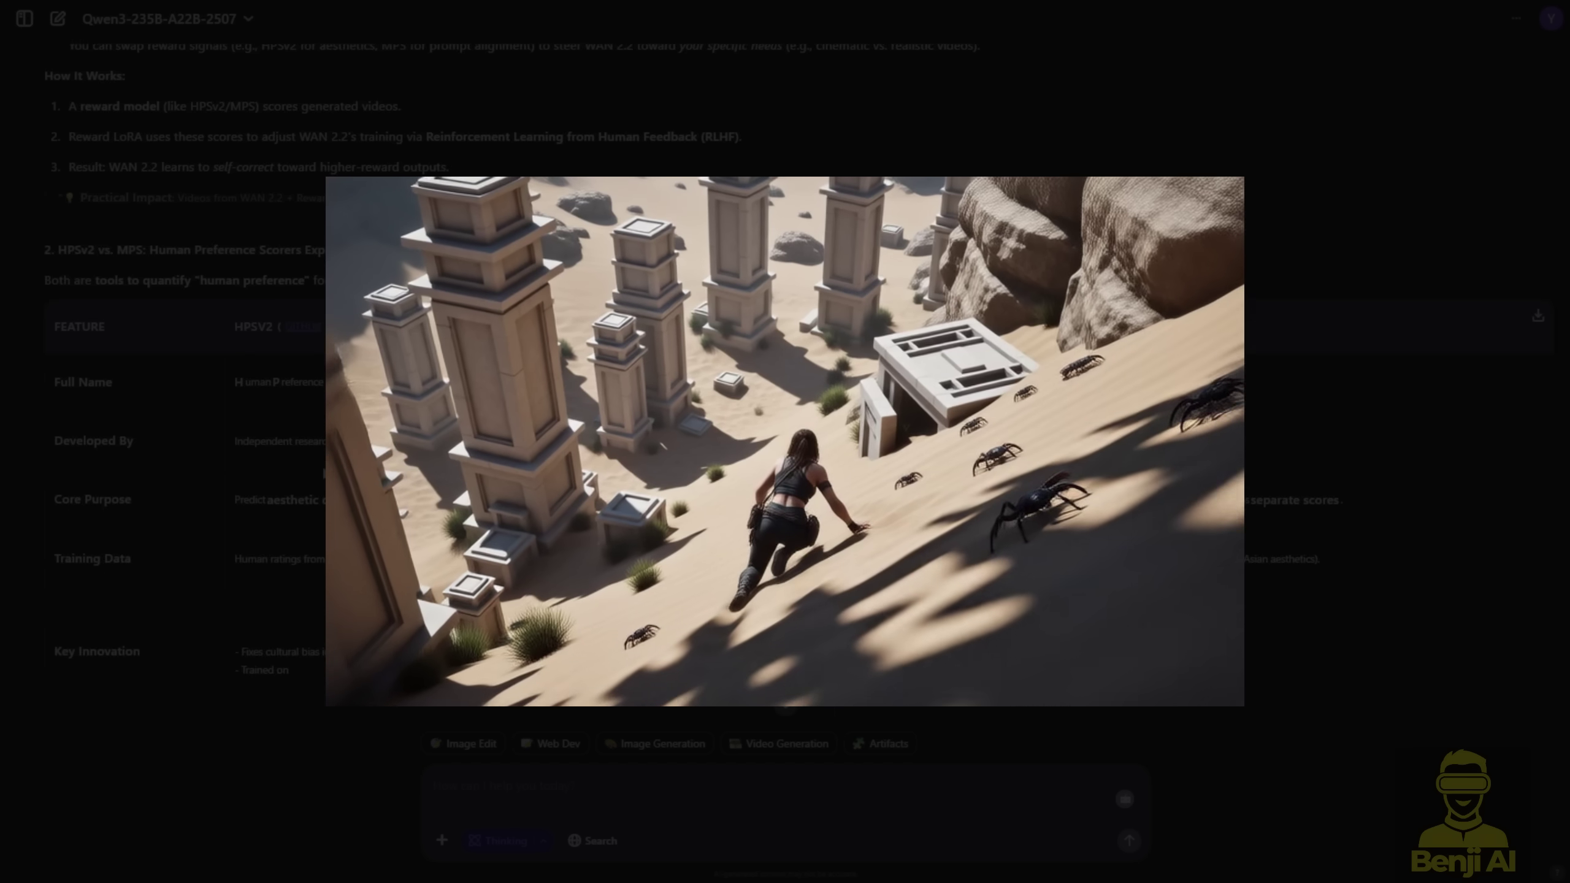
pyautogui.scroll(-3, 235, 159)
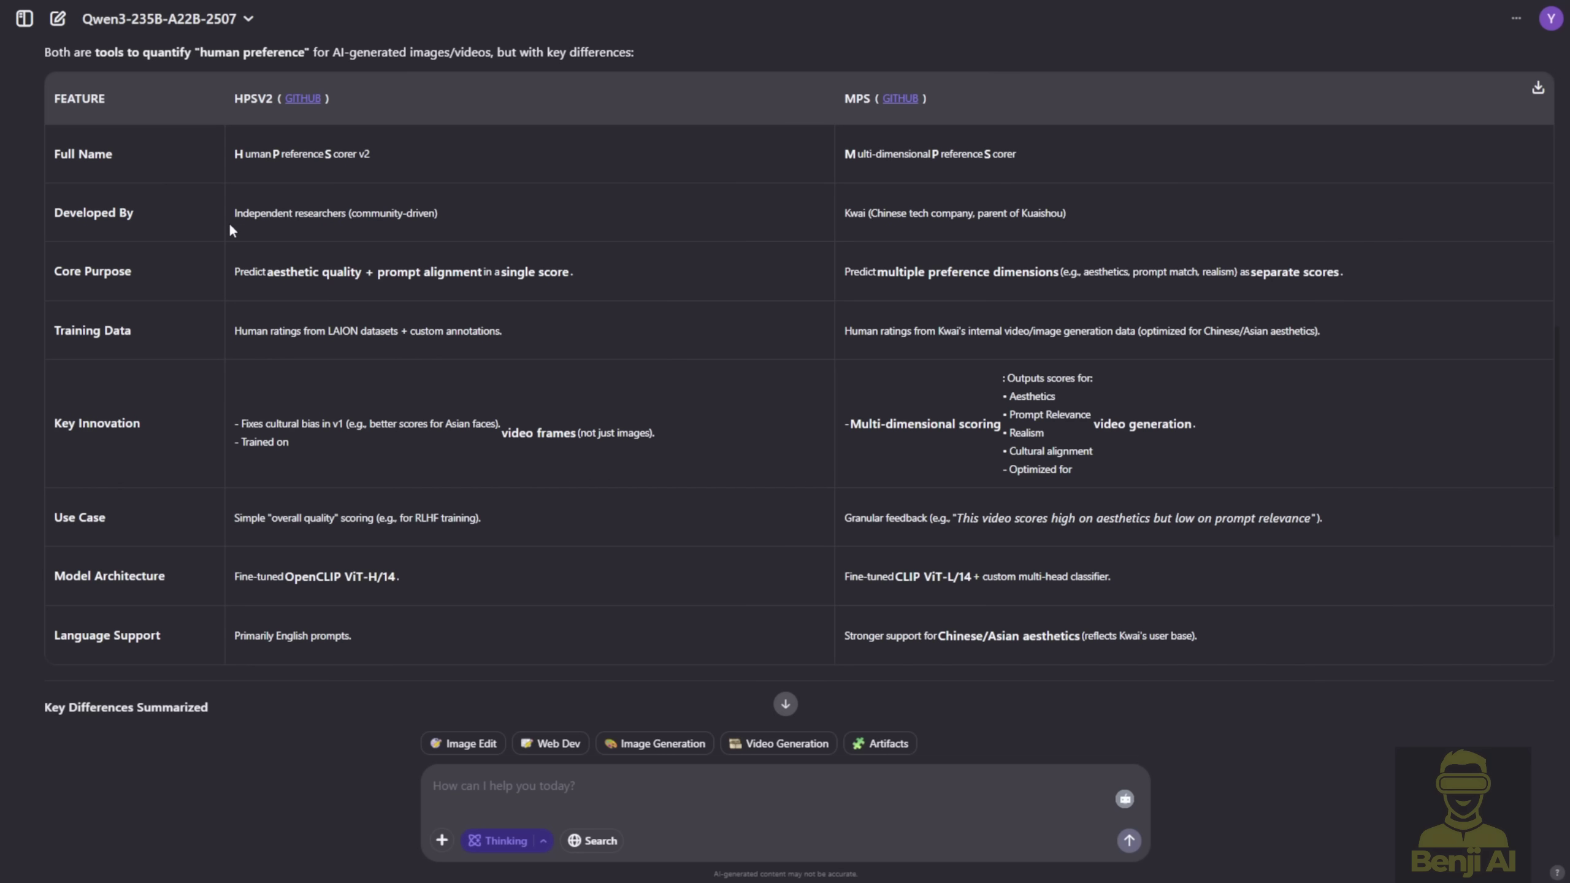
pyautogui.scroll(-4, 717, 393)
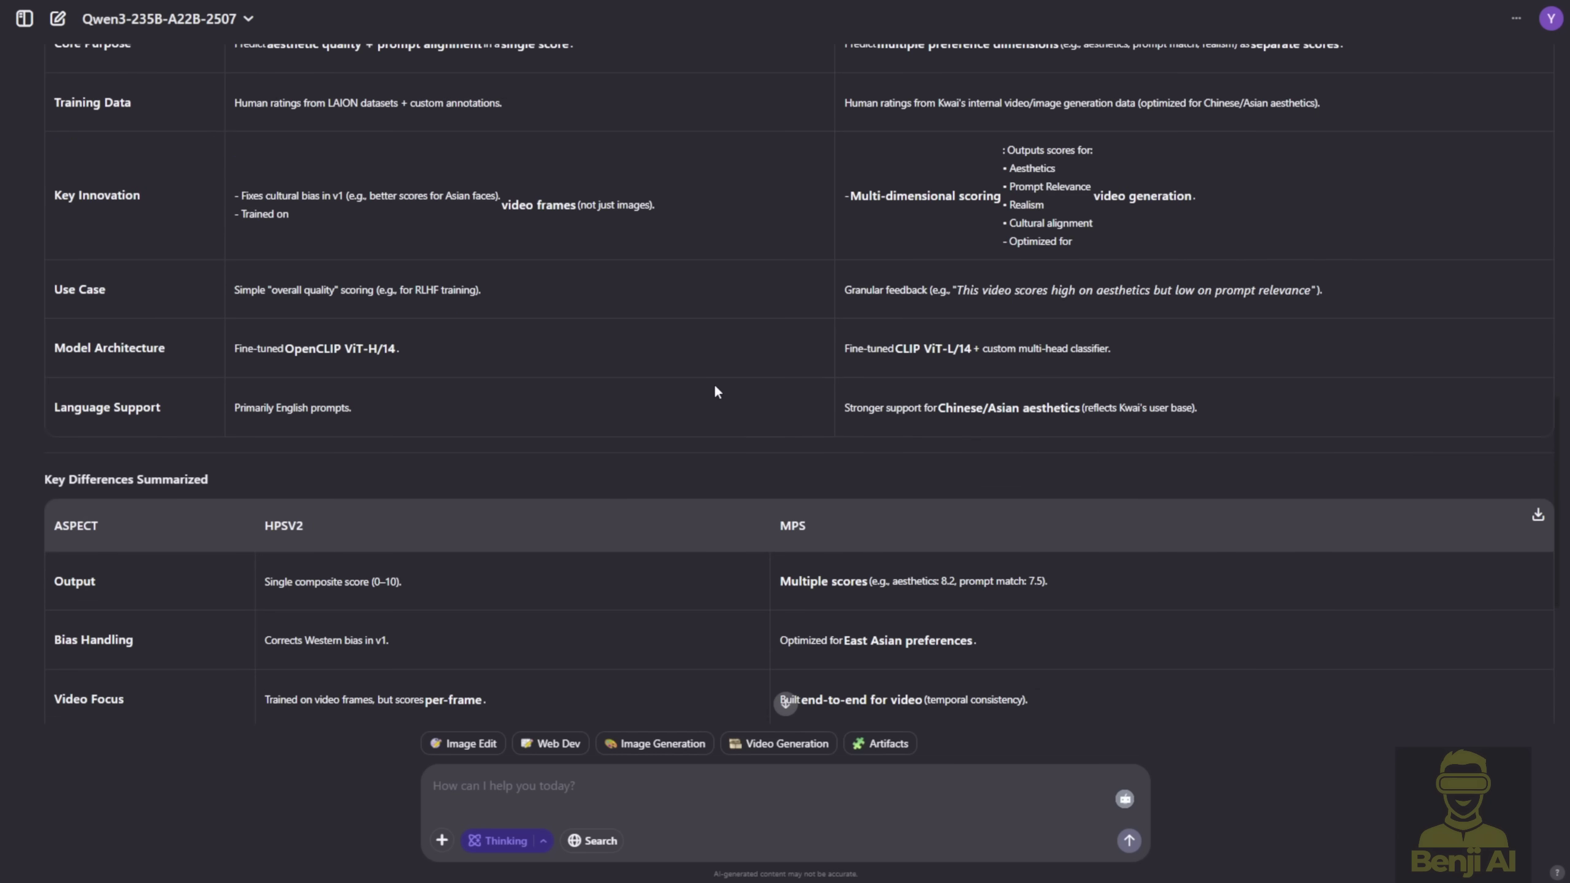
pyautogui.scroll(5, 710, 395)
pyautogui.scroll(-7, 686, 410)
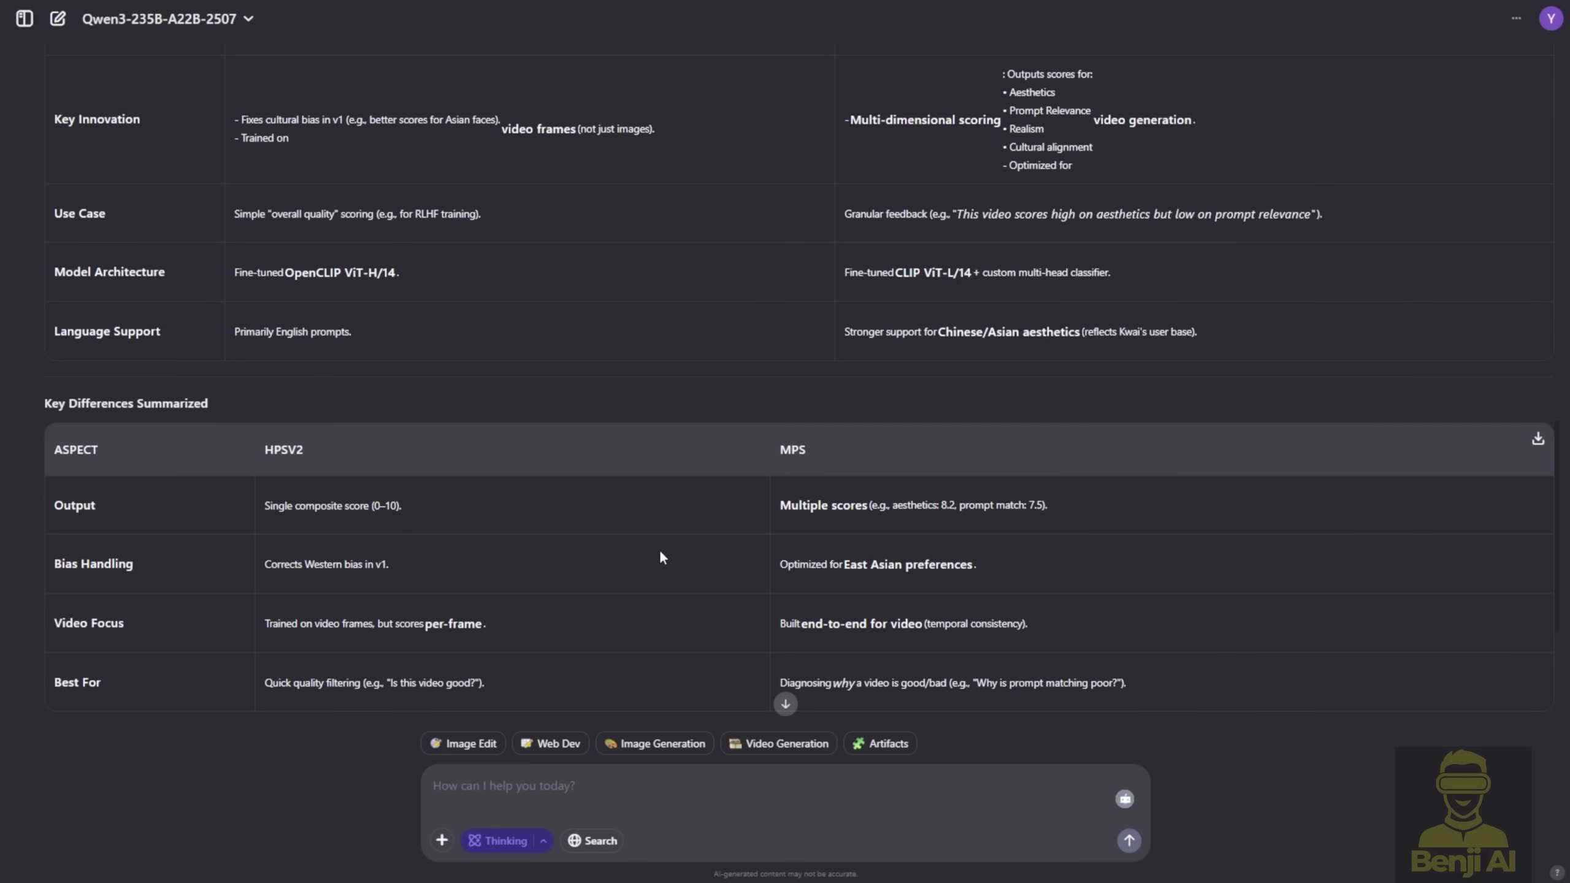
pyautogui.scroll(-4, 672, 546)
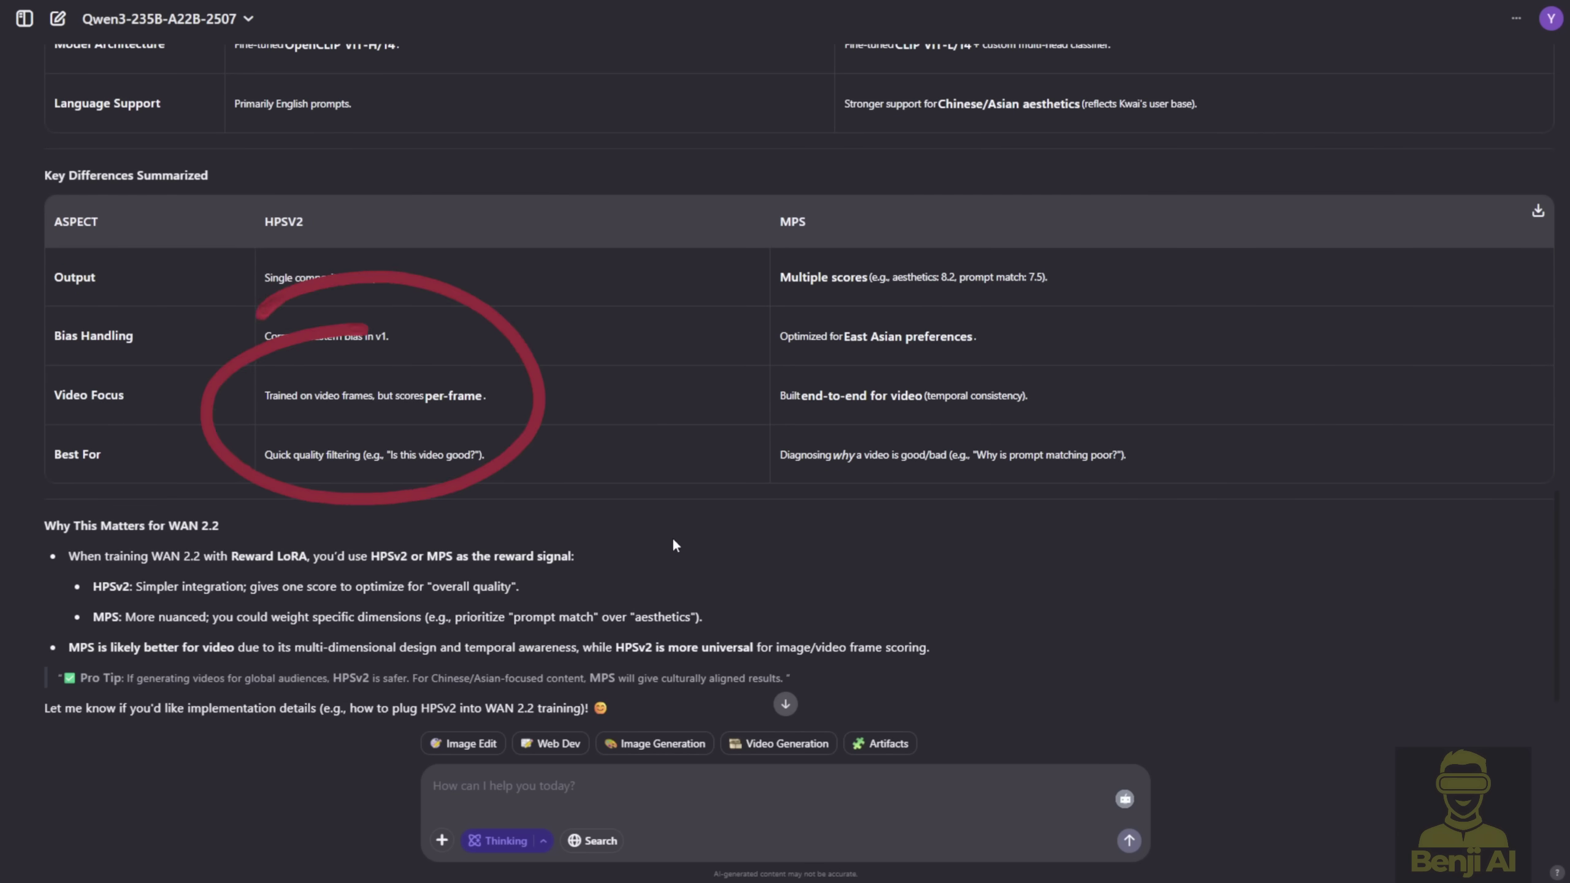
pyautogui.scroll(-1, 674, 544)
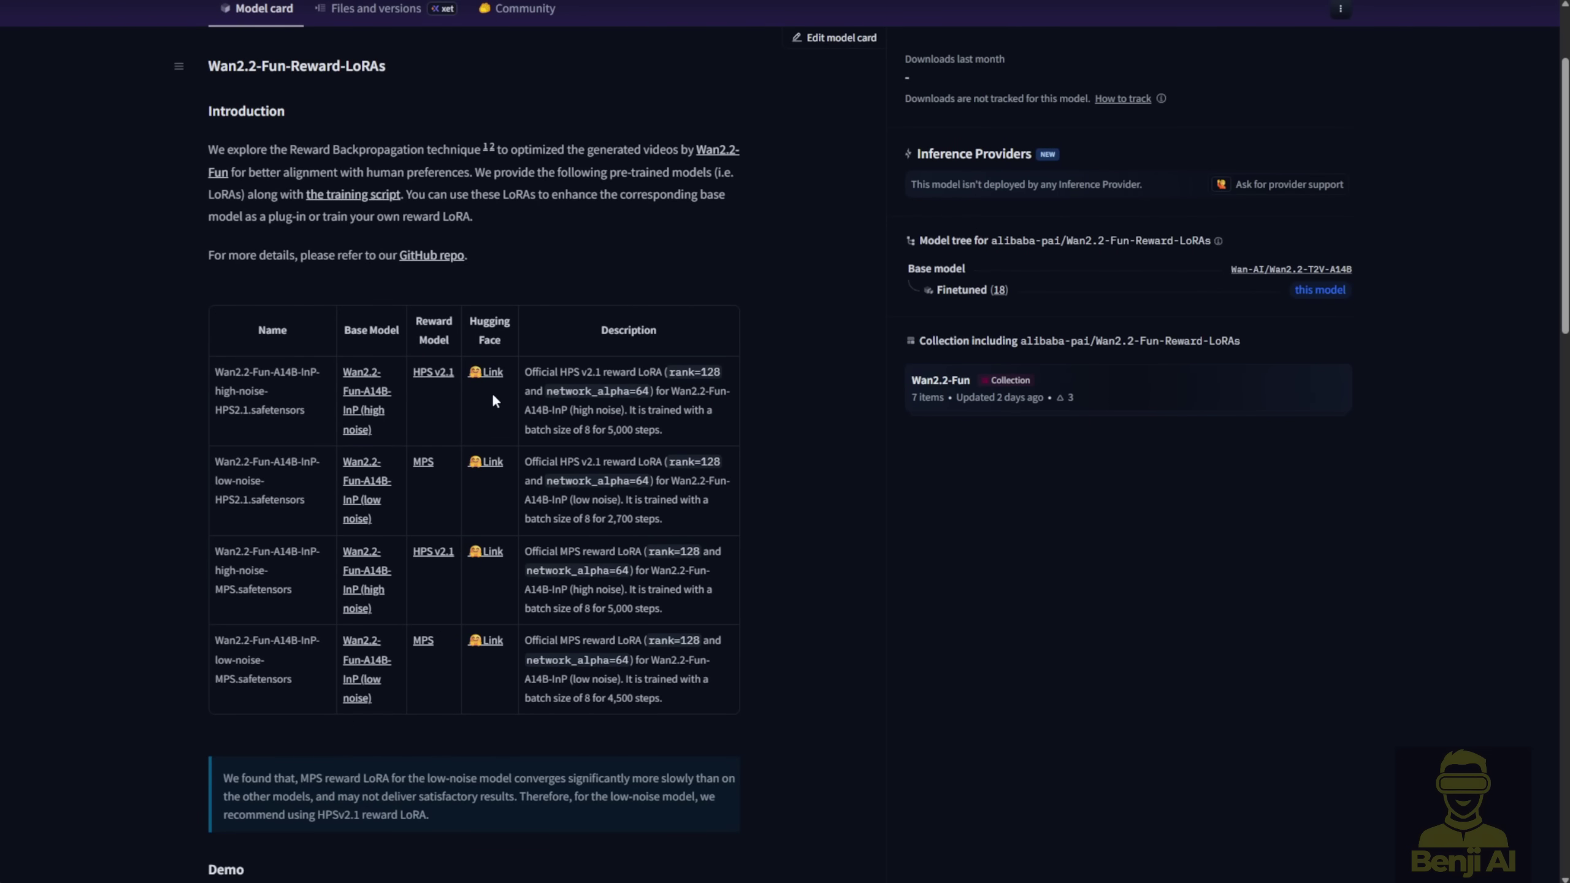
# Step: Examine the Wan2.2-Fun-A14B-InP demo videos comparing the base model with the HPSv2.1 and MPS reward LoRAs
pyautogui.scroll(-10, 416, 600)
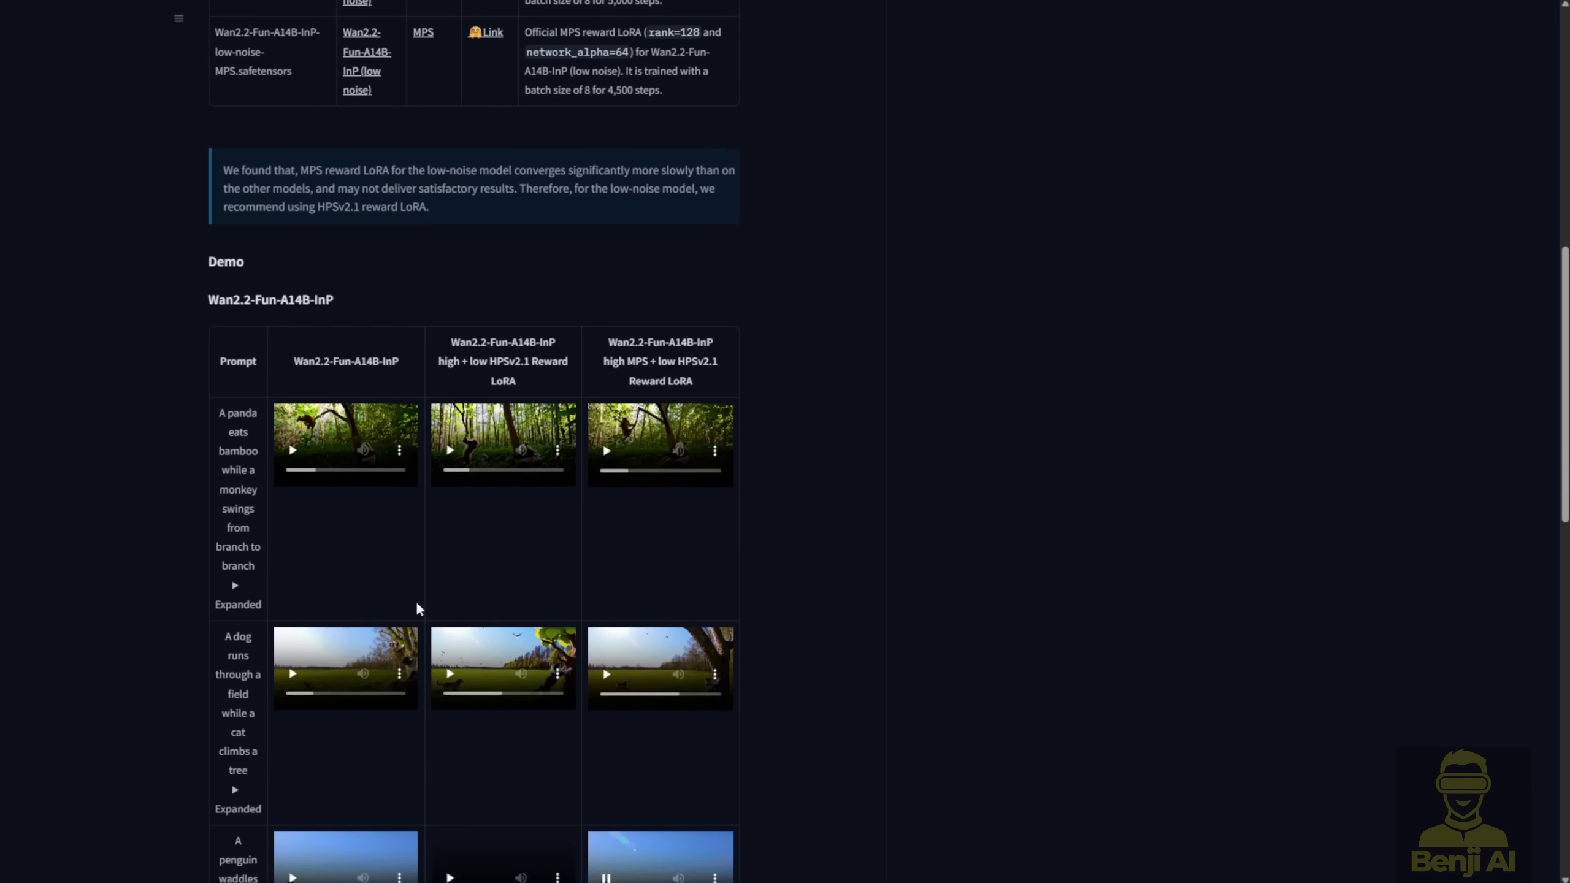
pyautogui.scroll(-2, 416, 599)
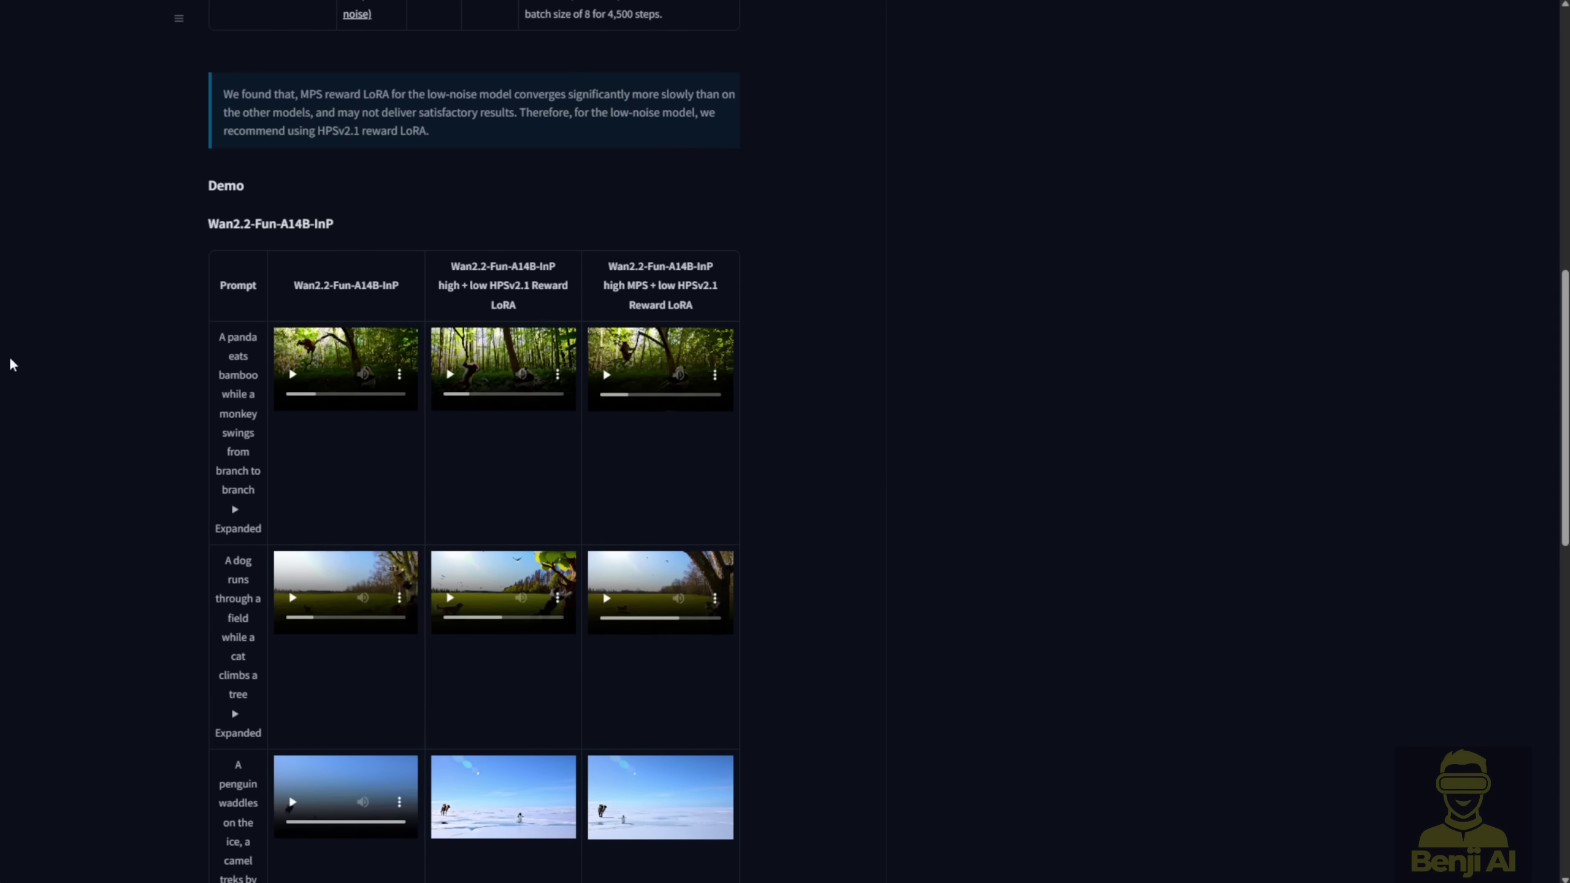
pyautogui.scroll(10, 583, 411)
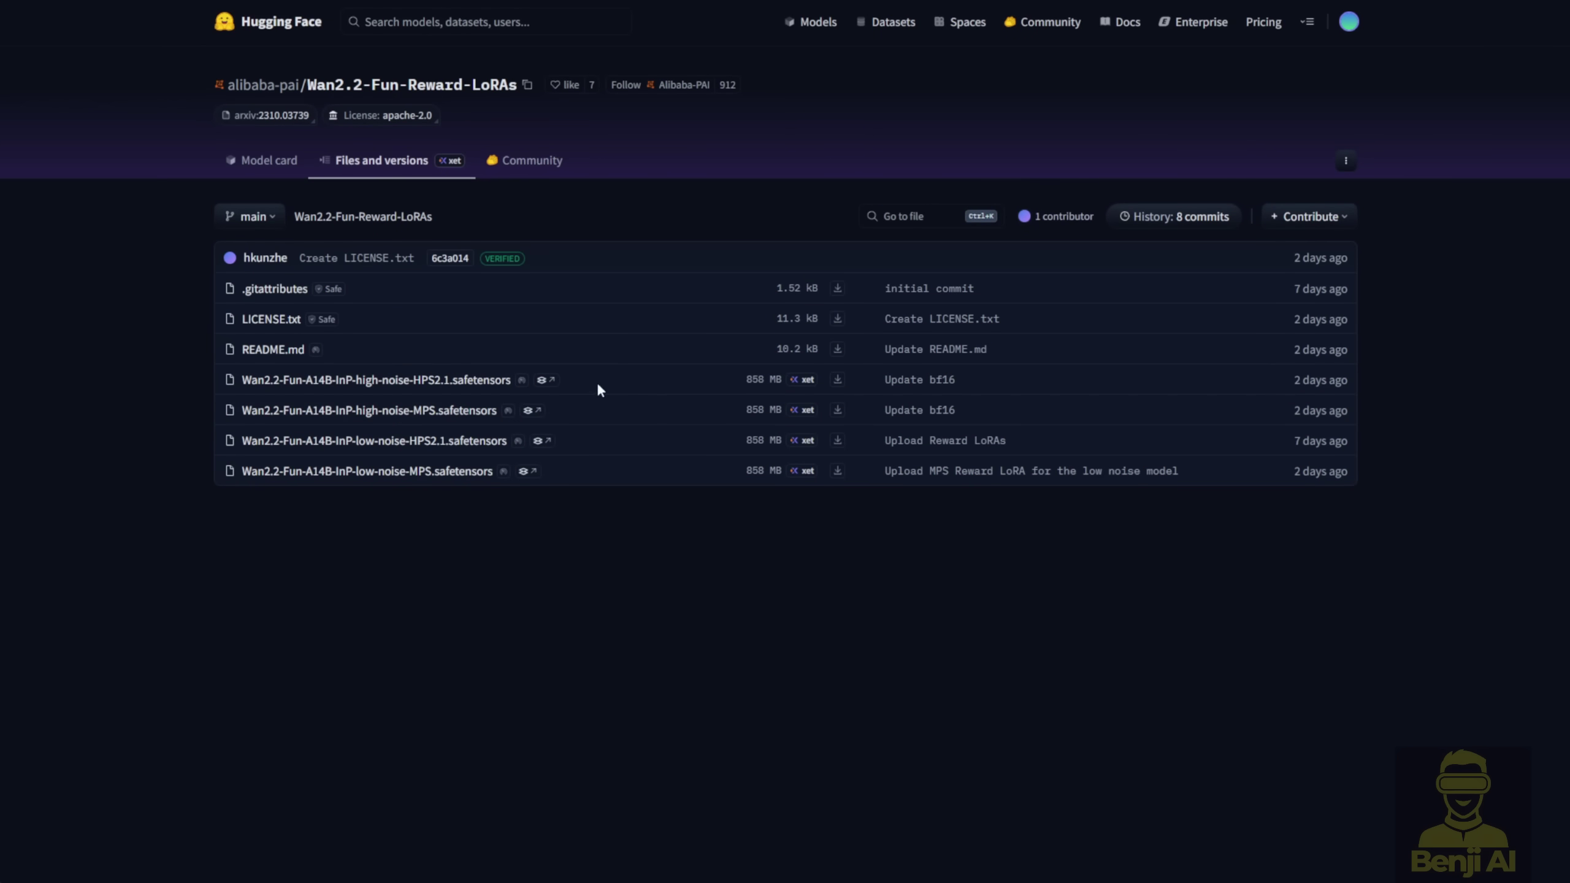
# Step: Check the high-noise and low-noise HPS2.1 and MPS safetensors files in the Wan2.2-Fun-Reward-LoRAs repository
pyautogui.moveTo(626, 377); pyautogui.dragTo(685, 465)
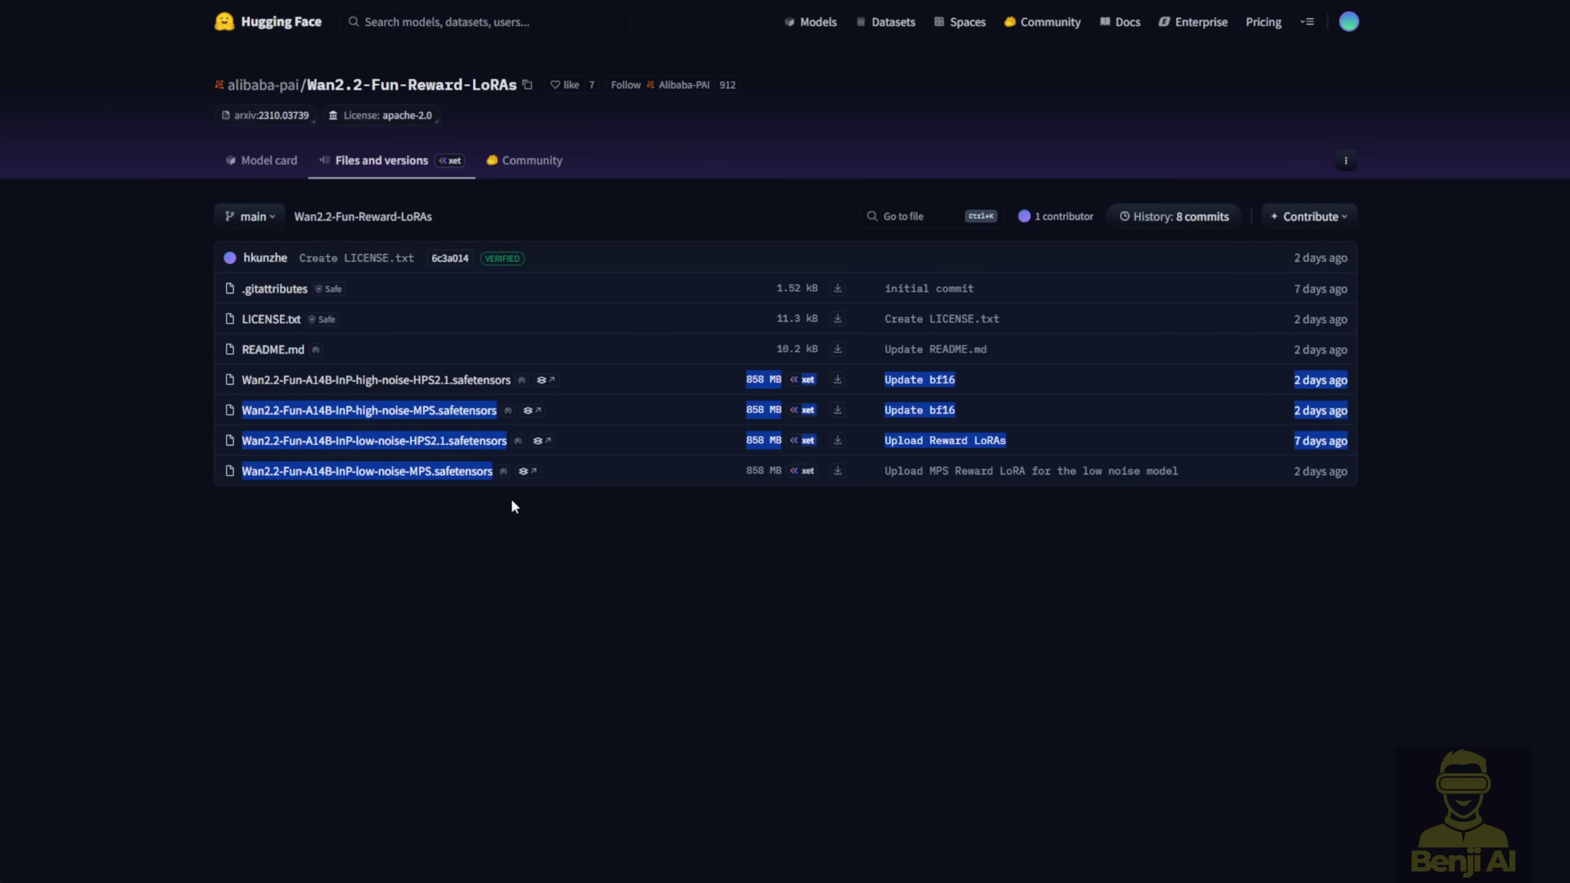
pyautogui.click(855, 536)
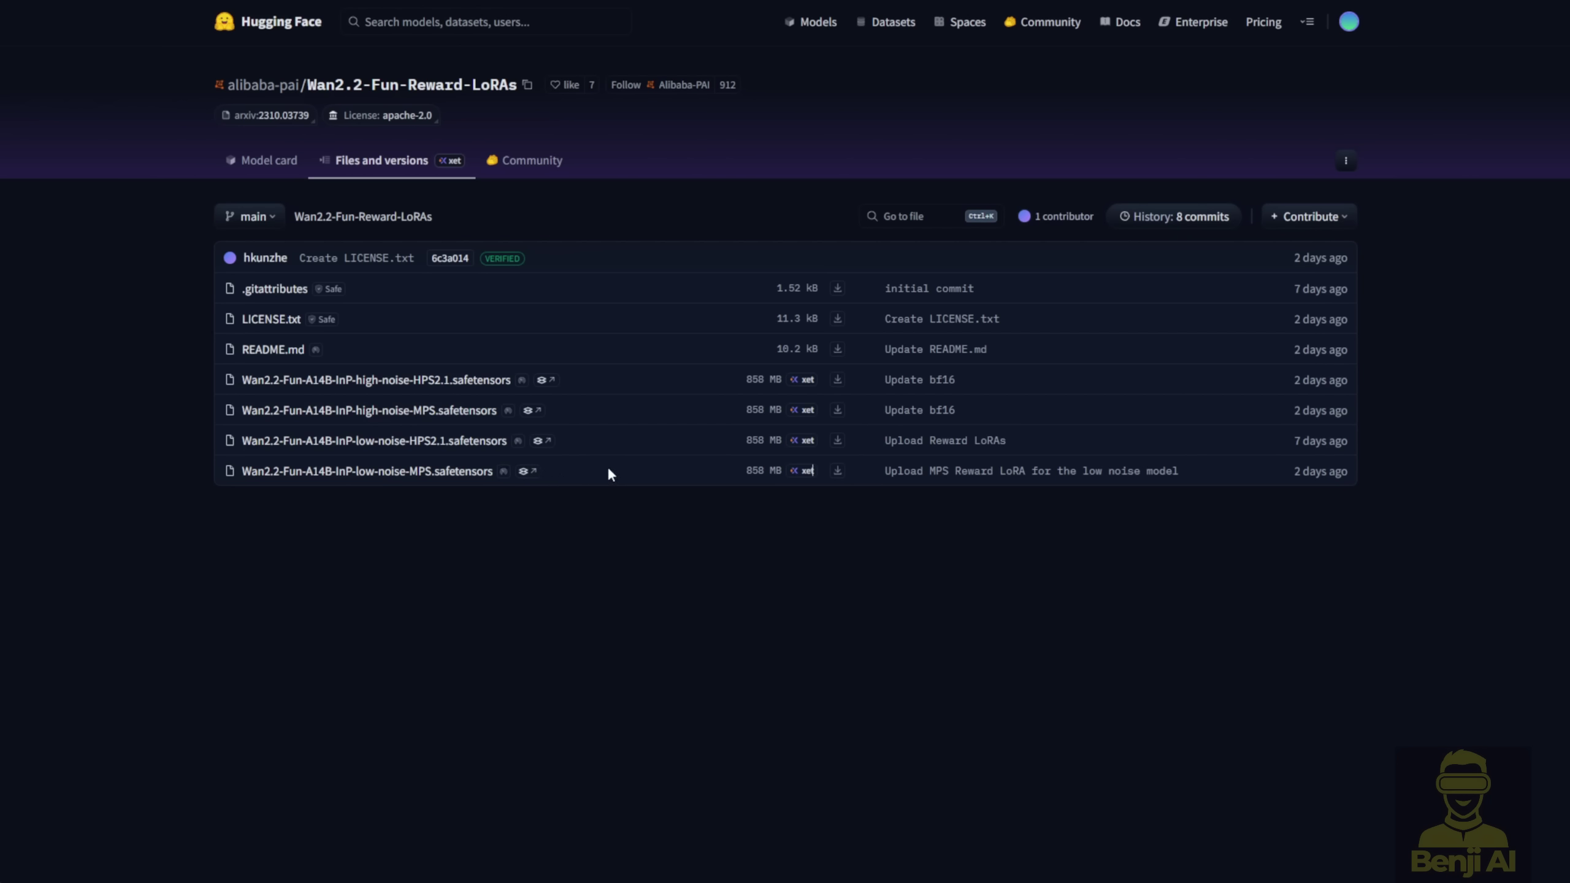
pyautogui.hotkey('alt', 'Left')
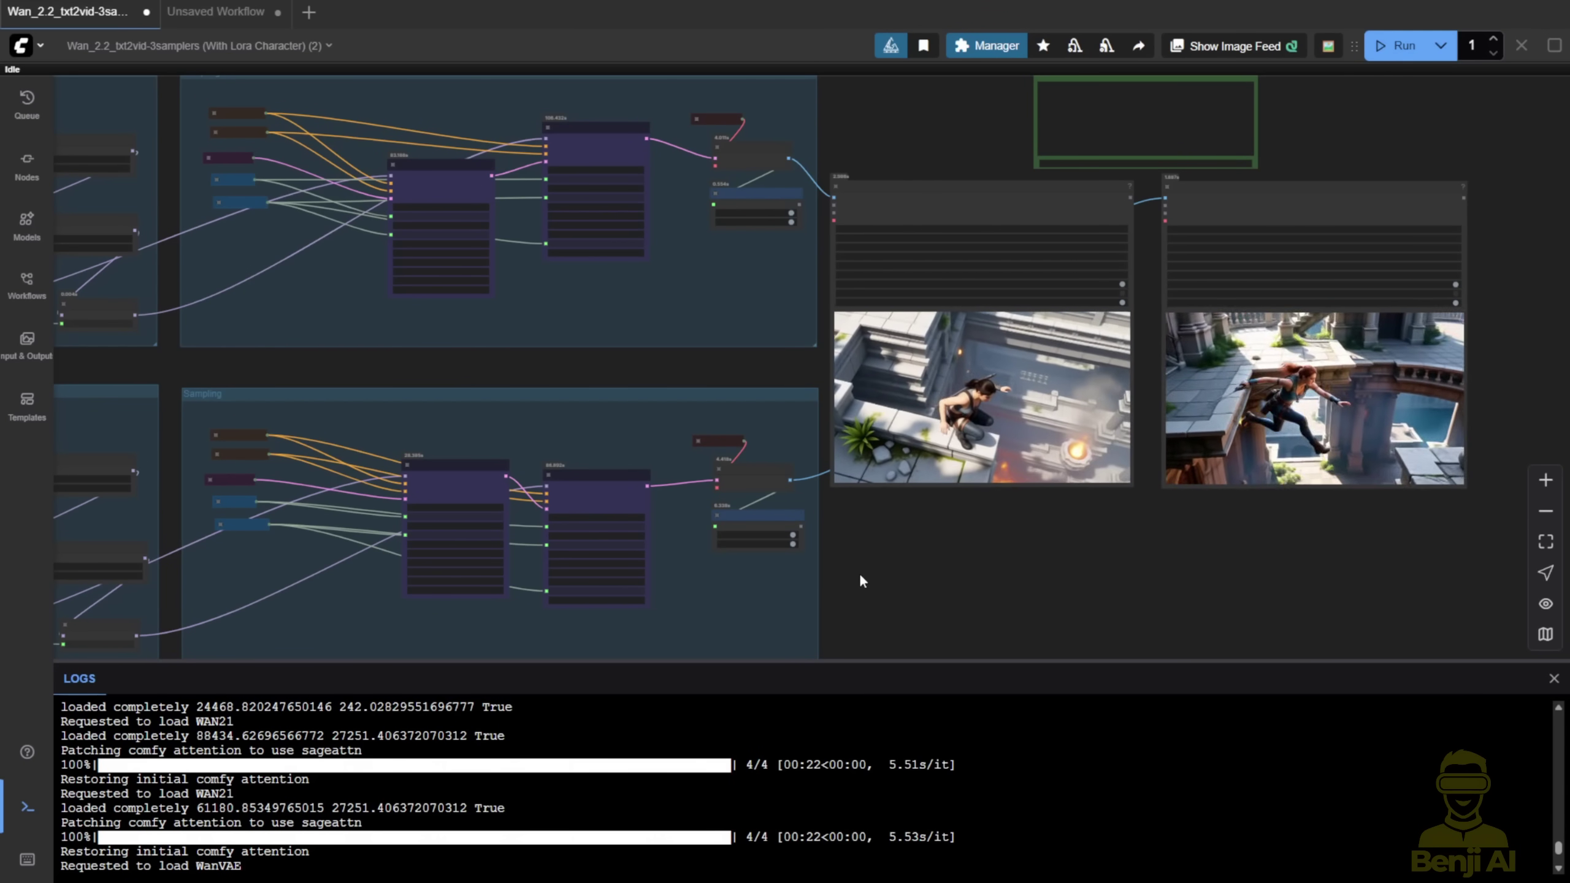
# Step: In the ComfyUI workflow, widen the green Concatenate prompt node and reposition it above the Video Combine nodes
pyautogui.scroll(-1, 859, 572)
pyautogui.moveTo(866, 578); pyautogui.dragTo(1007, 570)
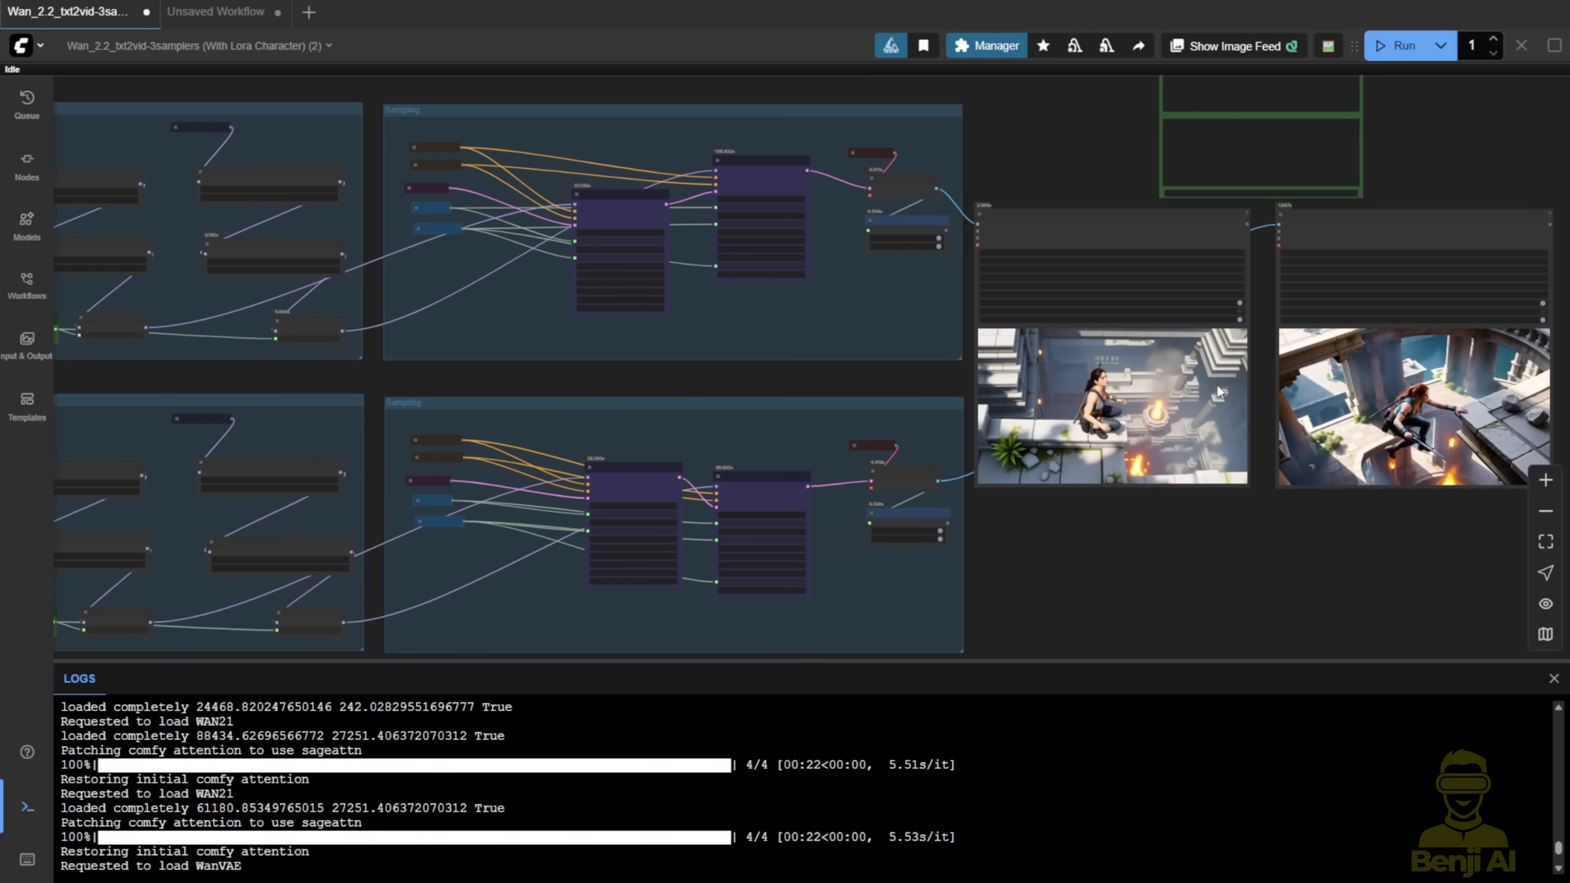
pyautogui.moveTo(1305, 565); pyautogui.dragTo(1017, 615)
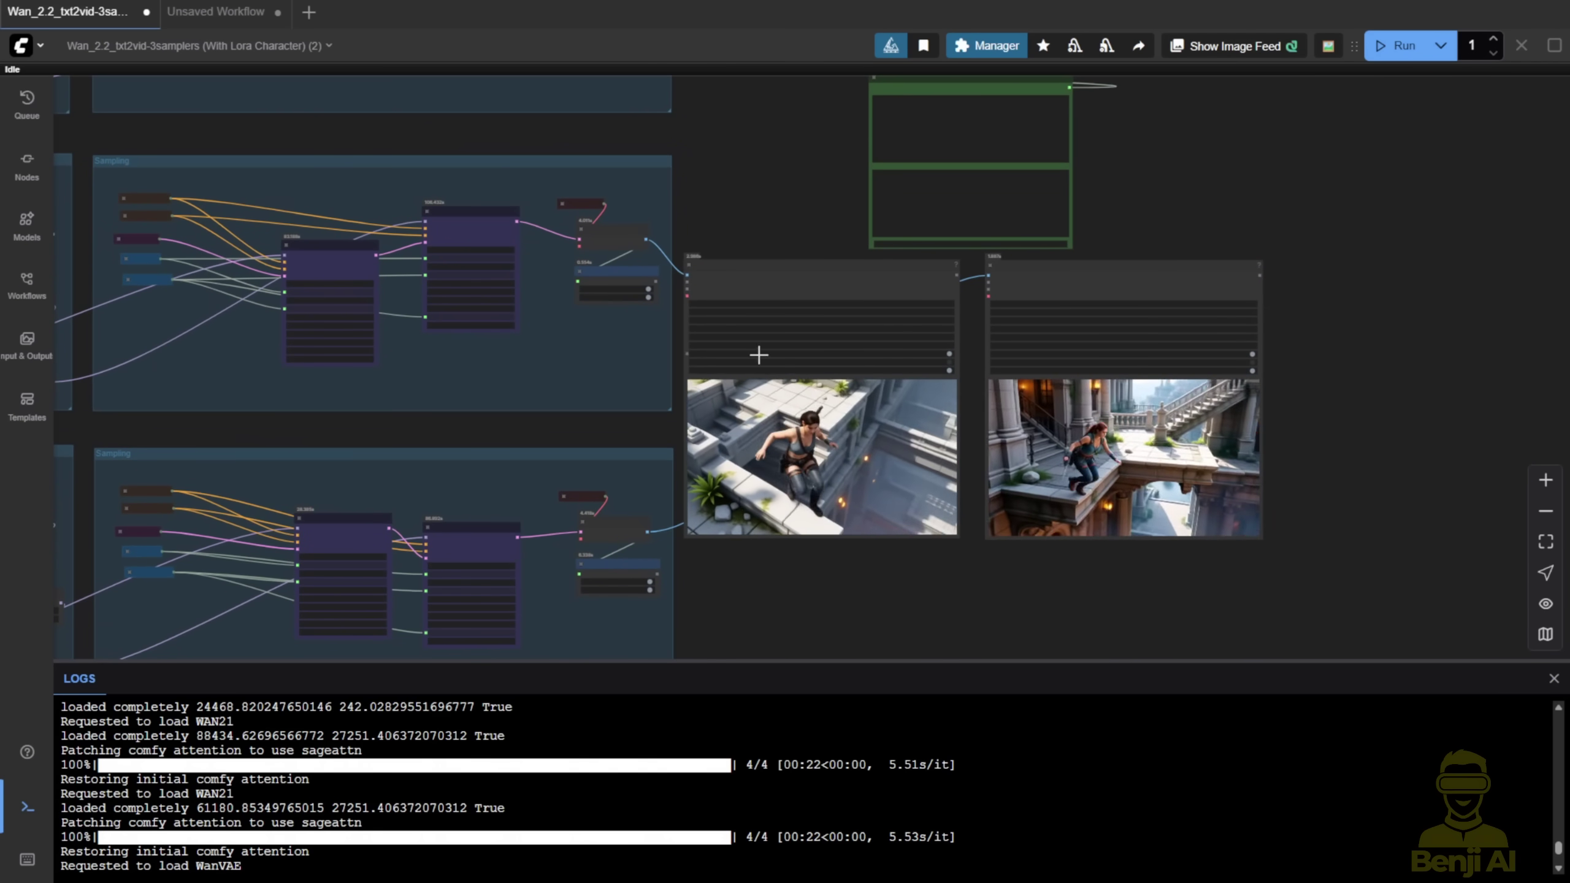
pyautogui.click(836, 258)
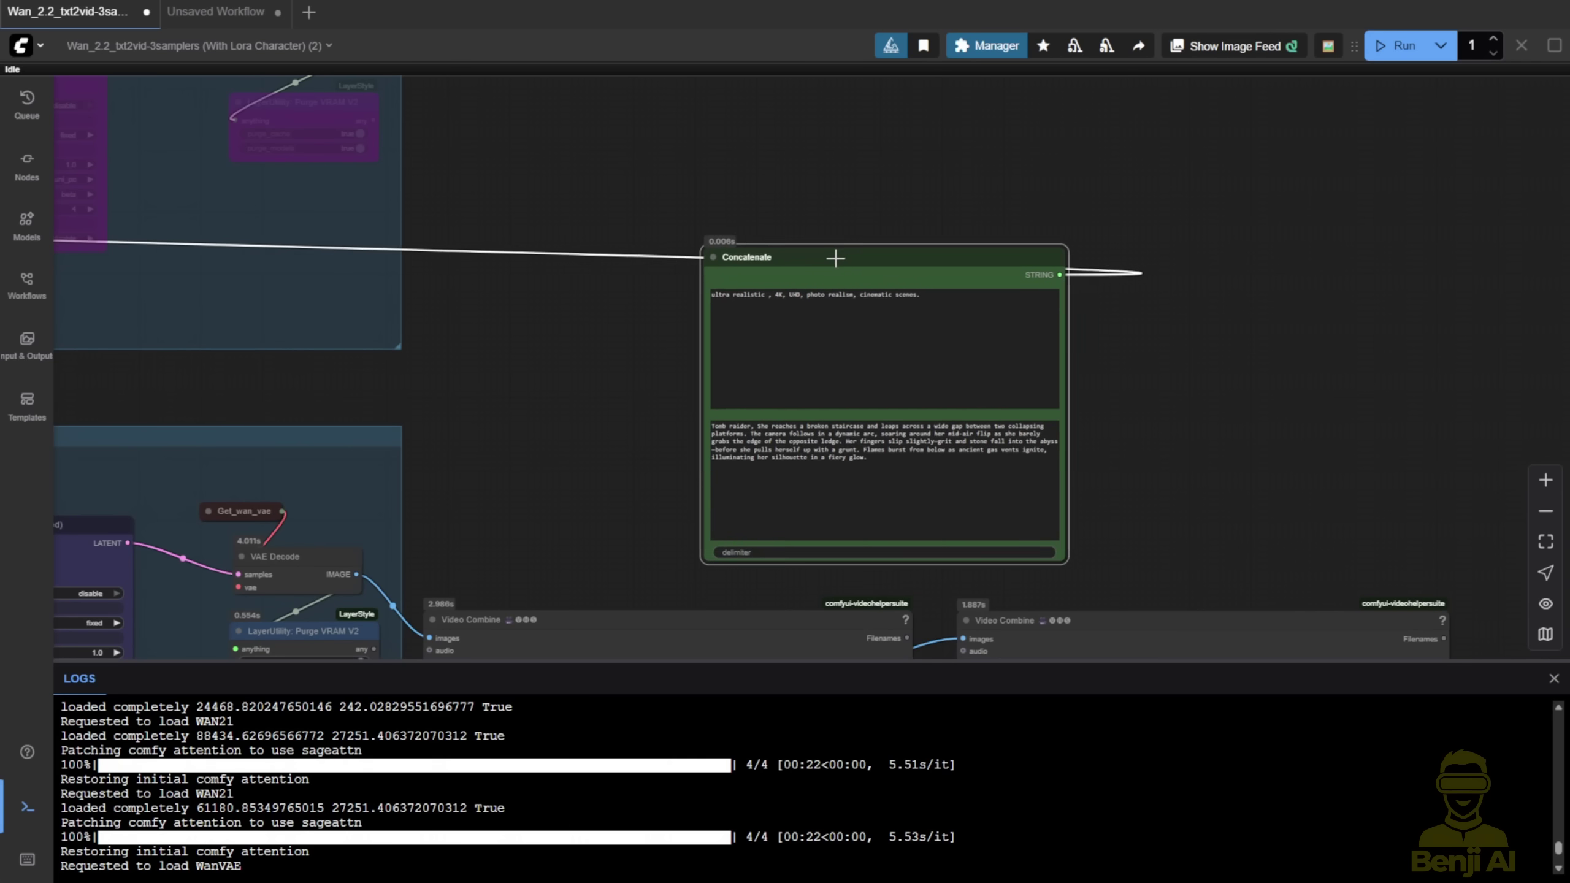
pyautogui.moveTo(835, 258); pyautogui.dragTo(833, 256)
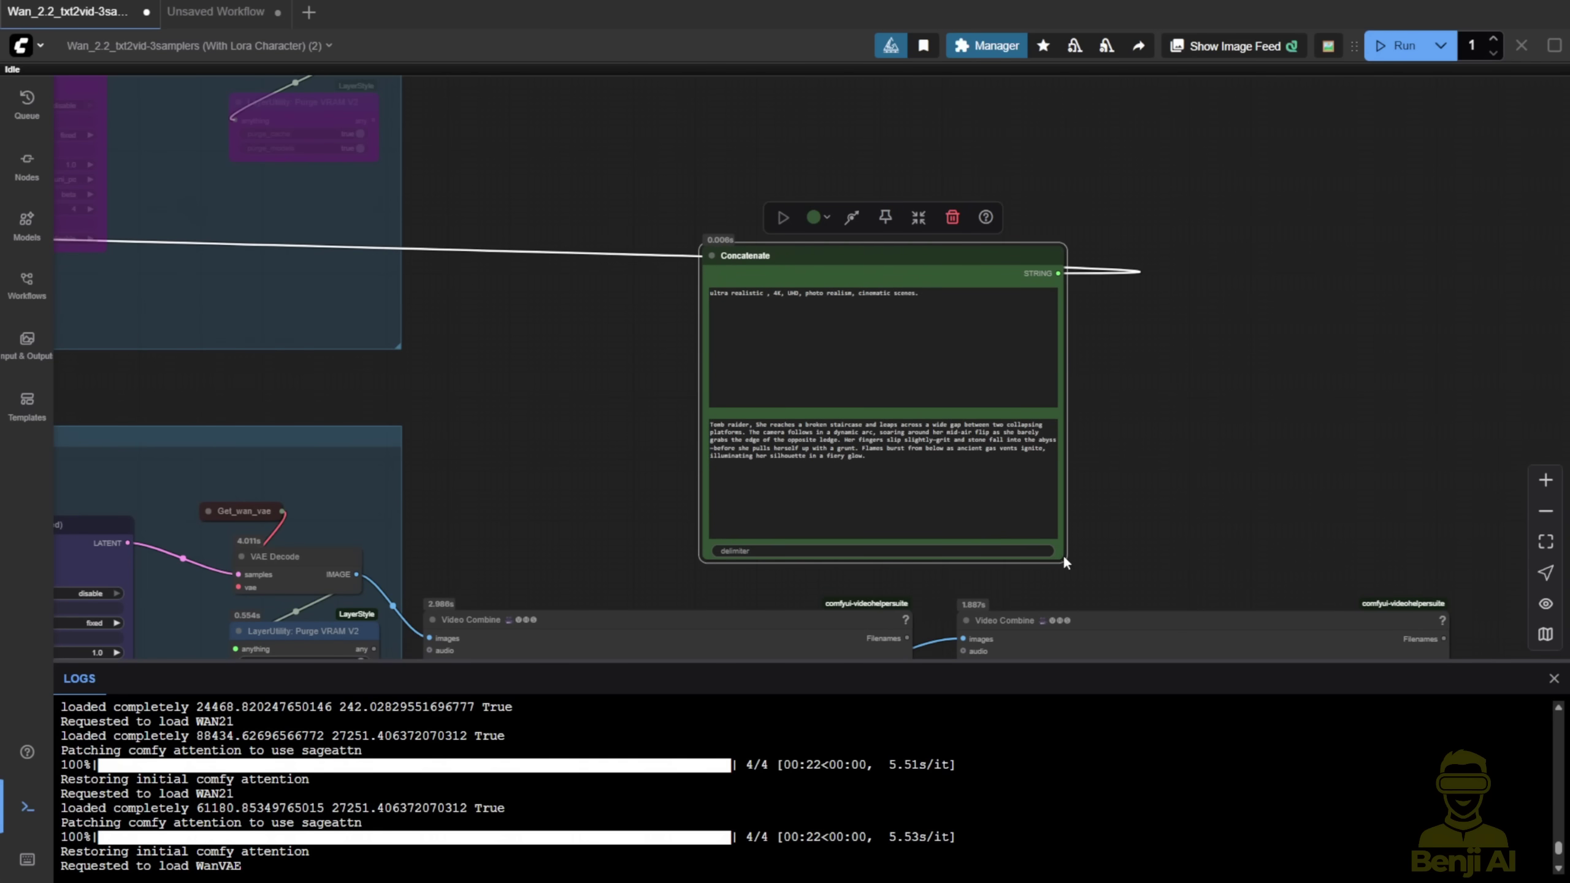
pyautogui.moveTo(1062, 555); pyautogui.dragTo(1322, 553)
pyautogui.moveTo(1014, 261); pyautogui.dragTo(937, 315)
# Step: Close the logs and examine the MPS and HPS2.1 high-noise and low-noise LoRA loaders in the Load LoRAs groups
pyautogui.scroll(-3, 937, 316)
pyautogui.moveTo(582, 401); pyautogui.dragTo(1087, 602)
pyautogui.scroll(1, 401, 277)
pyautogui.moveTo(245, 309); pyautogui.dragTo(721, 294)
pyautogui.scroll(2, 418, 358)
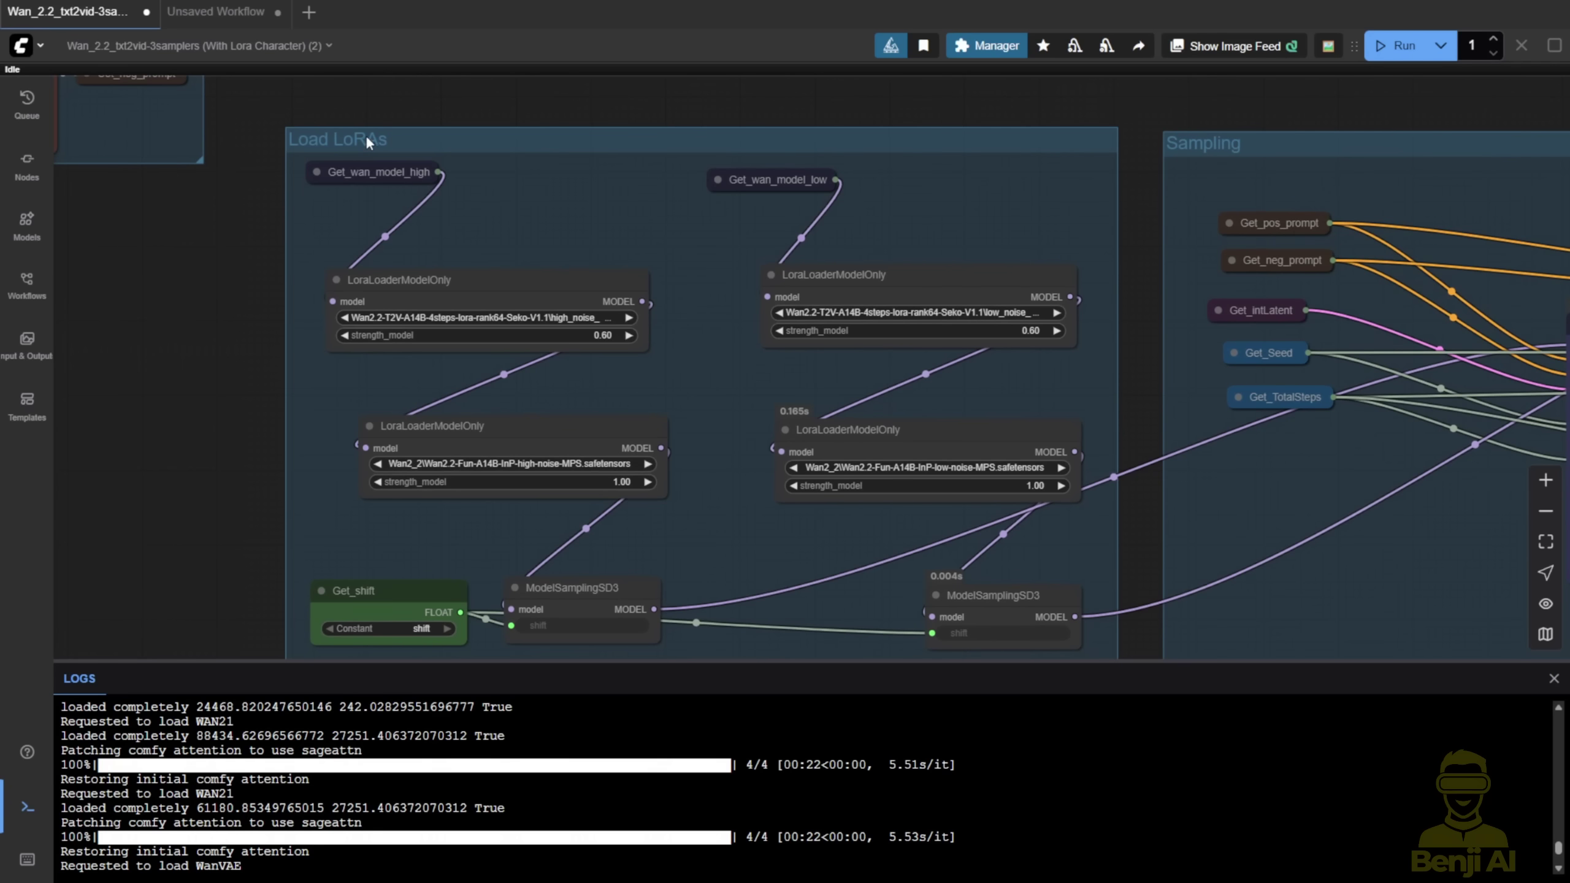
pyautogui.moveTo(220, 322); pyautogui.dragTo(193, 271)
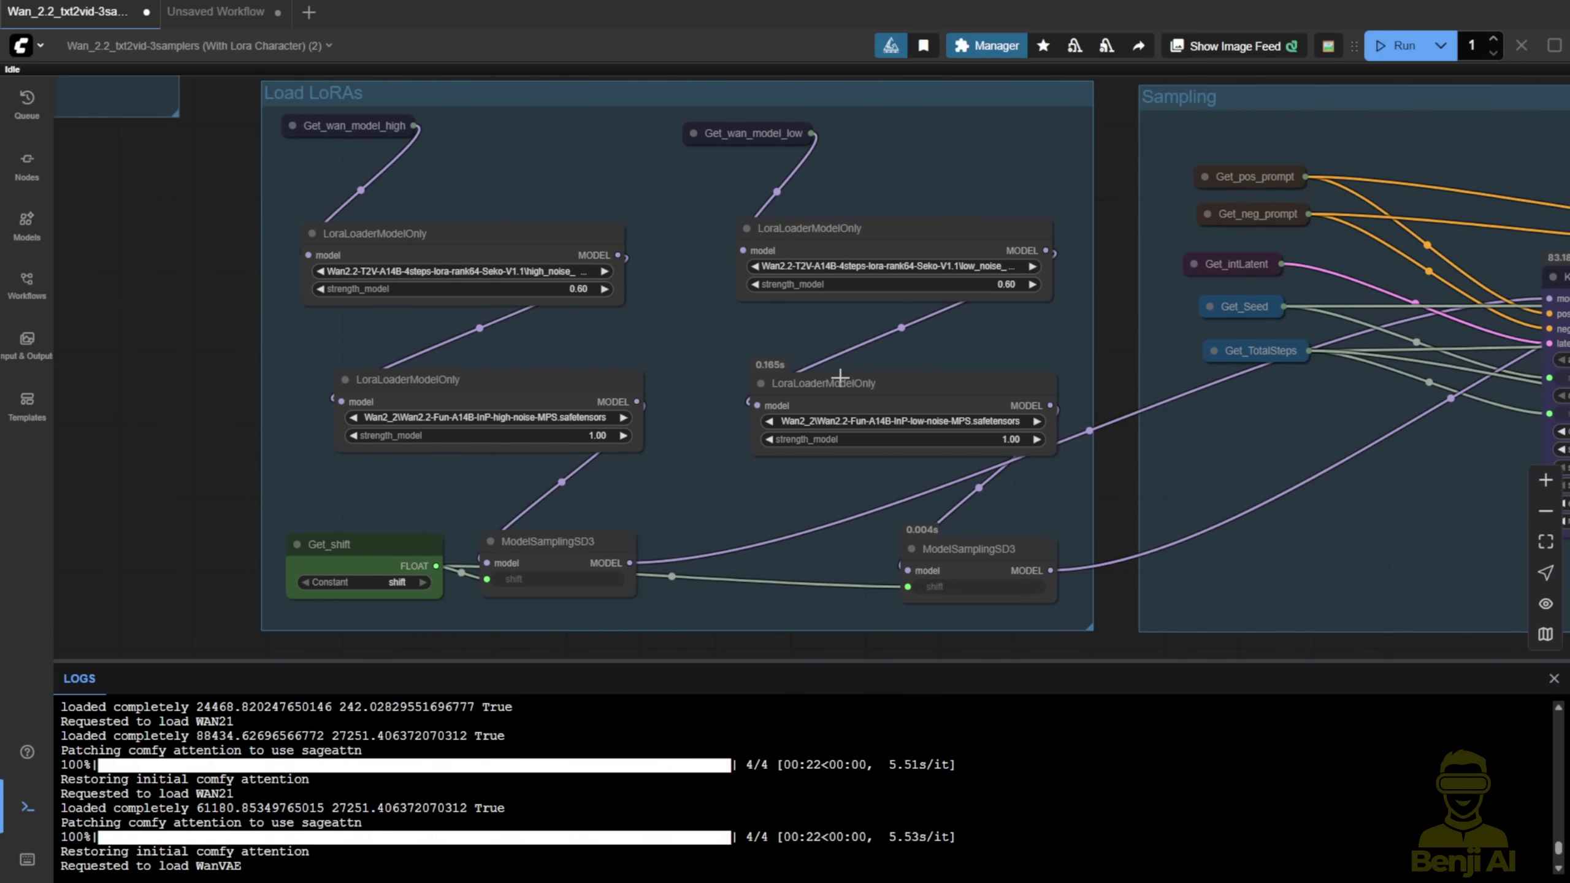
pyautogui.click(1553, 680)
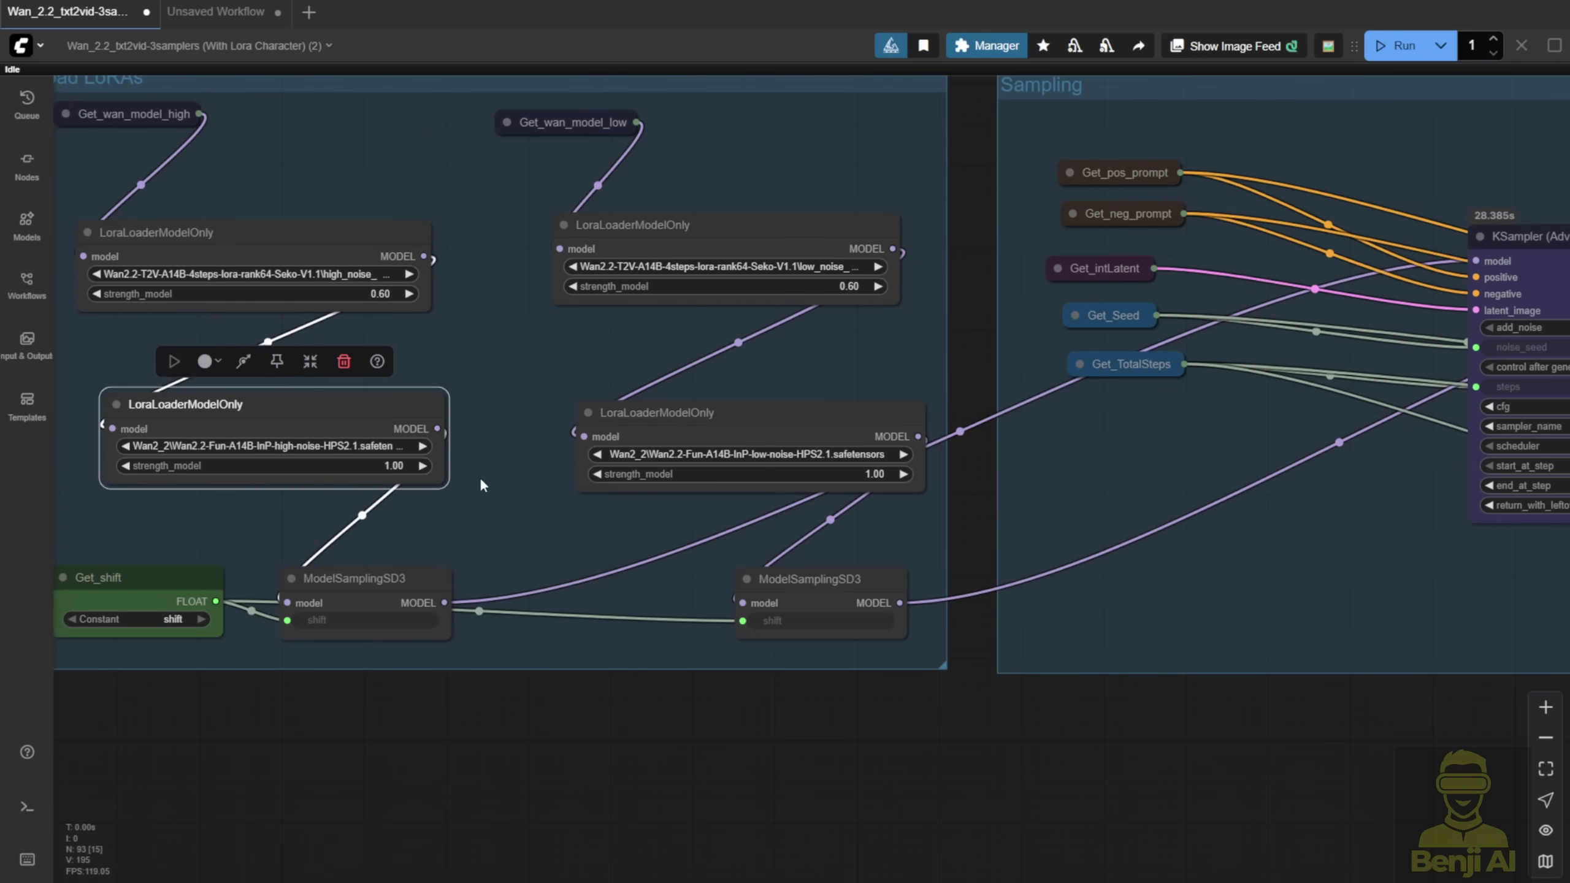
pyautogui.click(683, 421)
# Step: Move the Concatenate node upward and place the HPS Video Combine node beside the lower sampling group, beneath the MPS one
pyautogui.scroll(-8, 829, 499)
pyautogui.moveTo(1236, 615); pyautogui.dragTo(288, 635)
pyautogui.moveTo(1177, 99); pyautogui.dragTo(1177, 484)
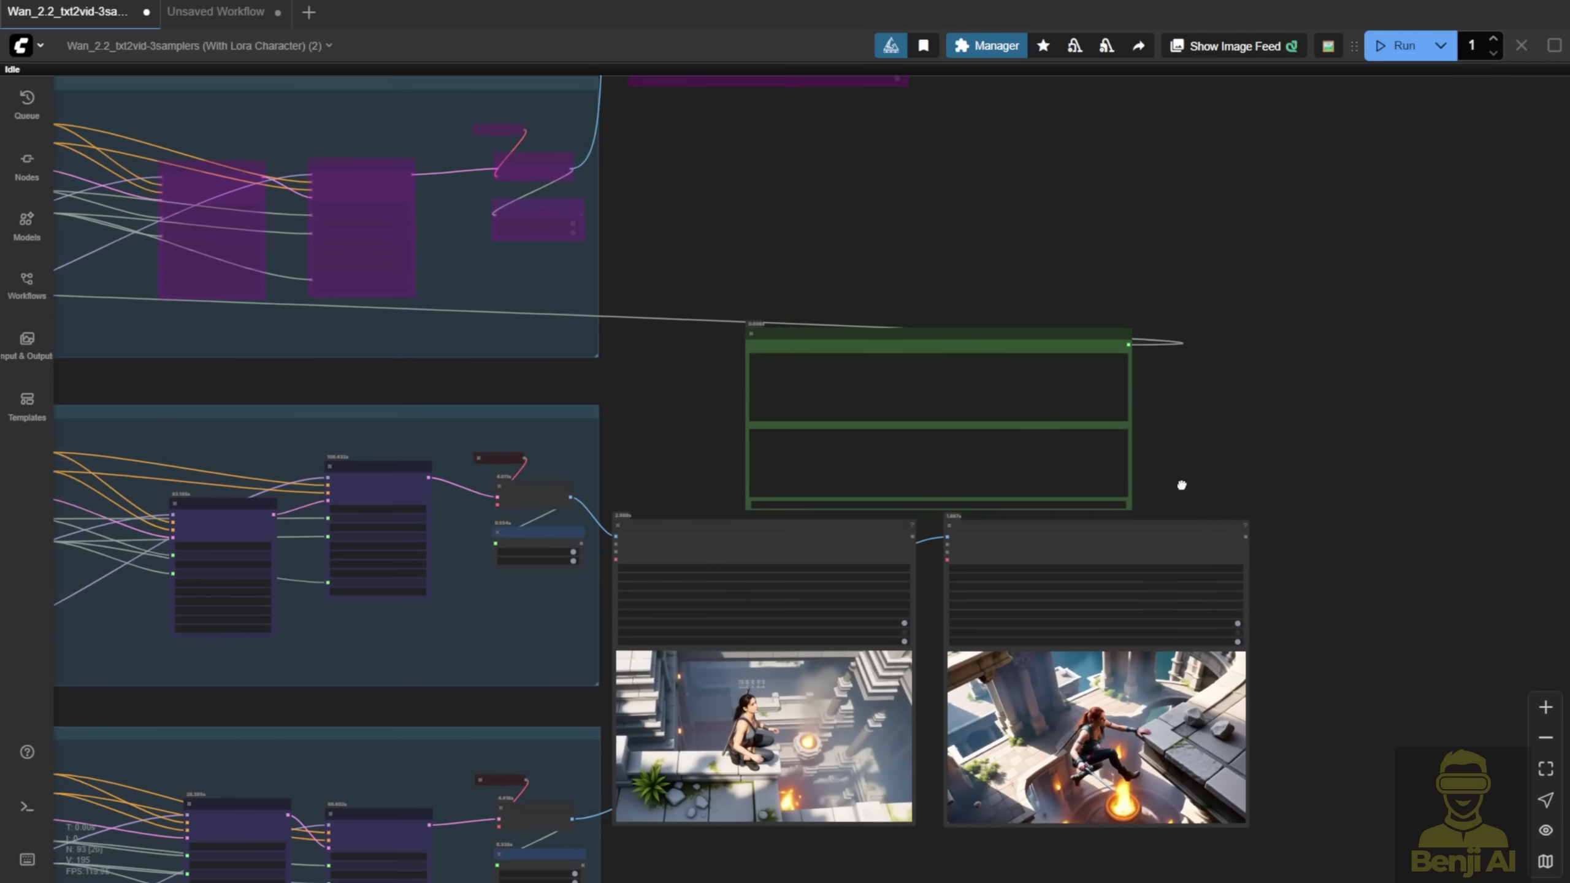
pyautogui.moveTo(904, 322); pyautogui.dragTo(894, 140)
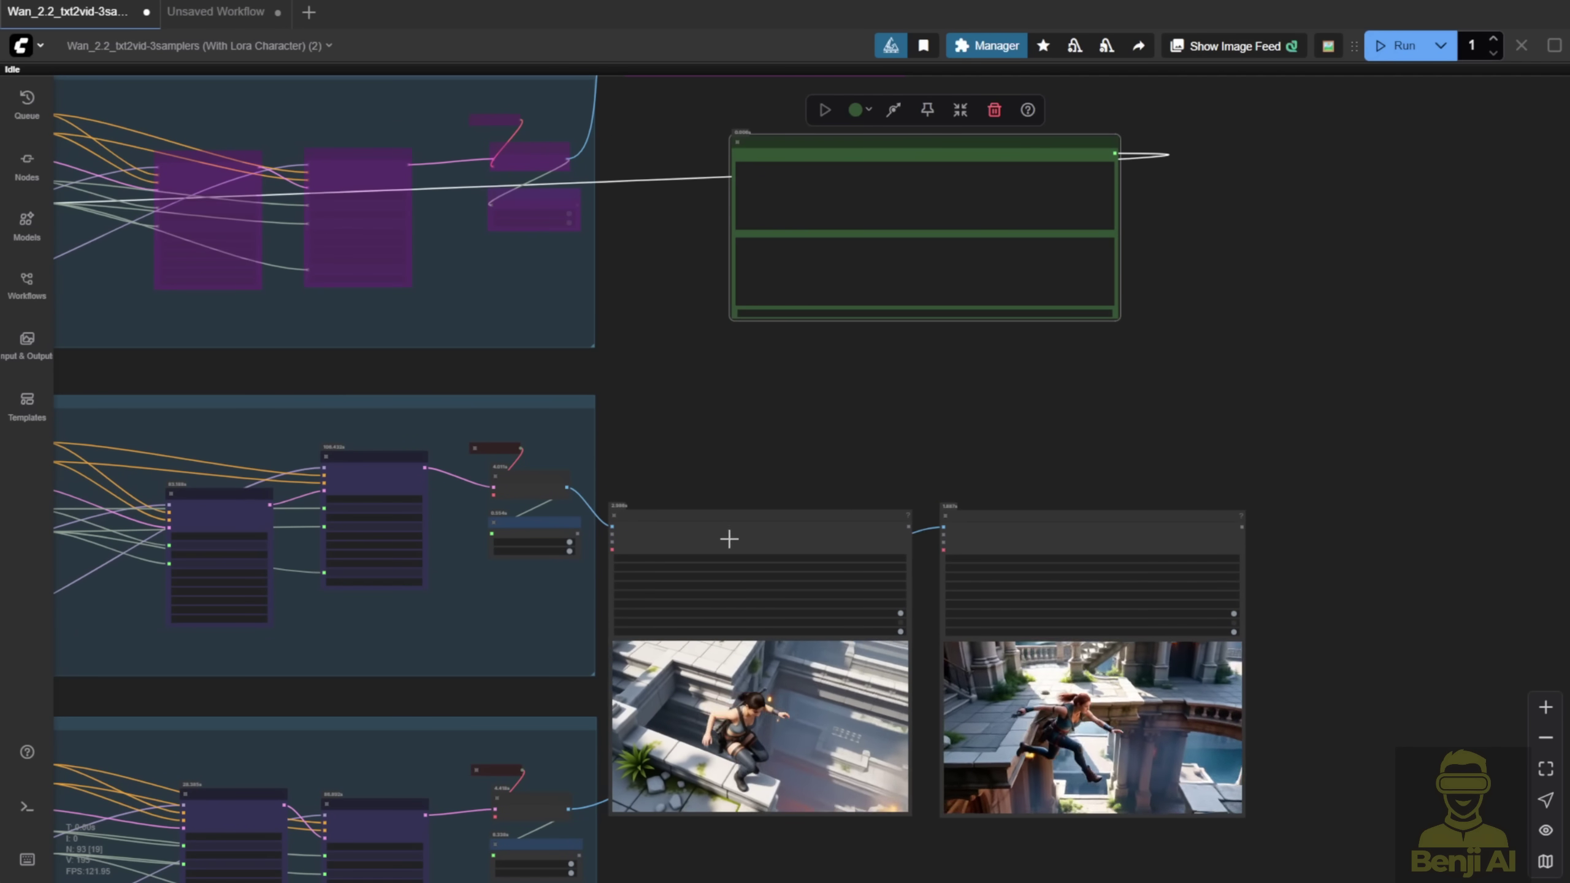
pyautogui.moveTo(729, 533); pyautogui.dragTo(720, 372)
pyautogui.moveTo(975, 442); pyautogui.dragTo(1117, 182)
pyautogui.moveTo(1161, 276); pyautogui.dragTo(817, 470)
pyautogui.scroll(4, 891, 618)
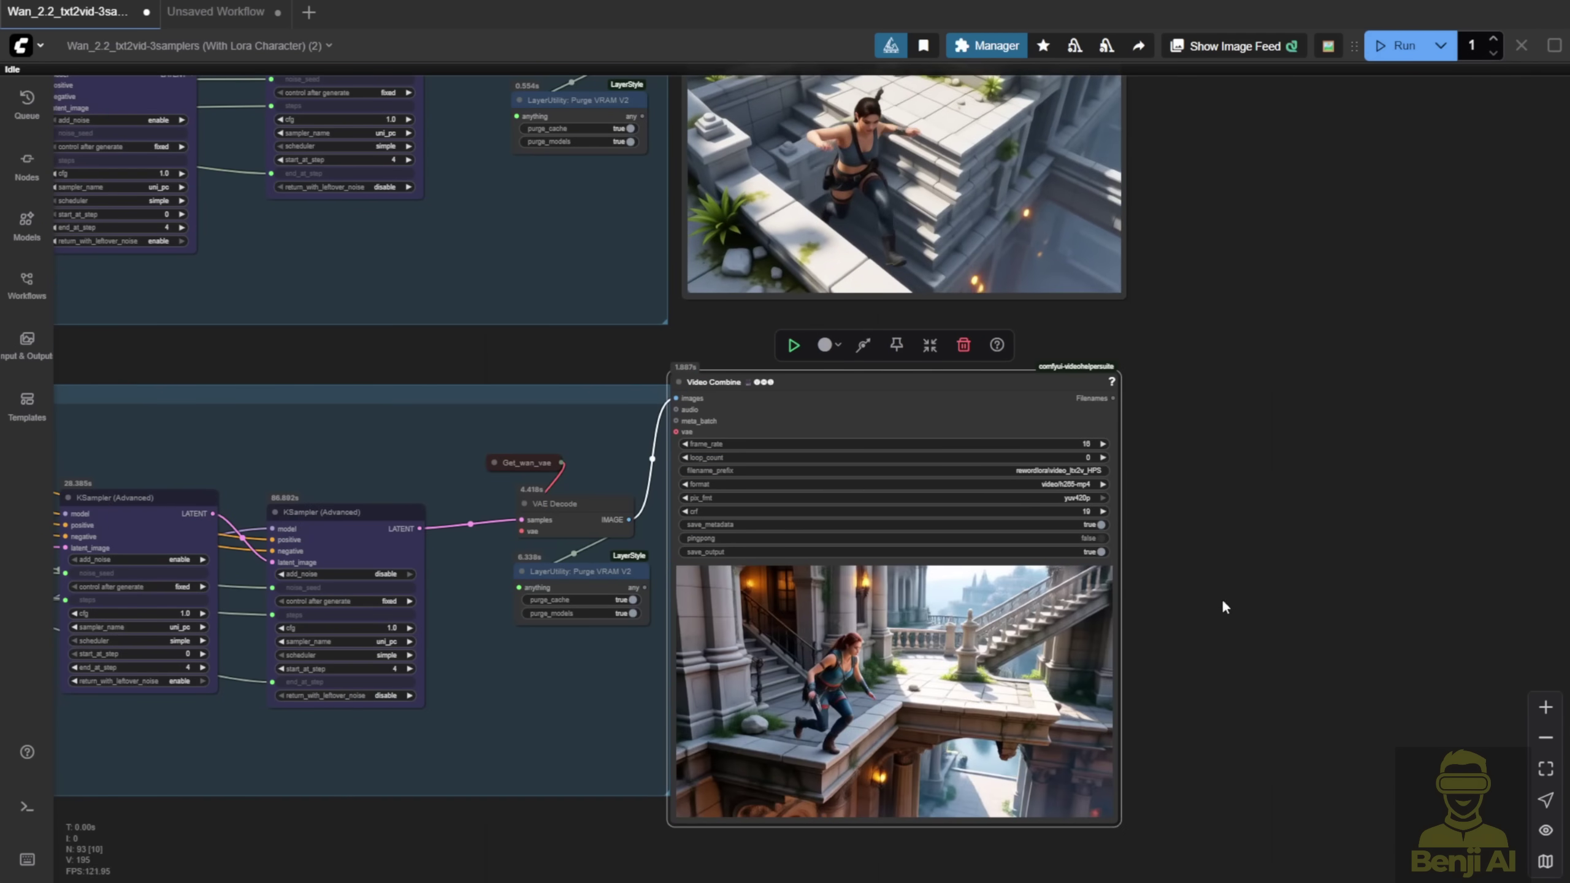
# Step: Place the HPS Video Combine node back beside the MPS Video Combine node, under the Concatenate node
pyautogui.scroll(-6, 1170, 548)
pyautogui.scroll(3, 1139, 251)
pyautogui.moveTo(1048, 536); pyautogui.dragTo(1435, 305)
pyautogui.moveTo(1020, 145); pyautogui.dragTo(1040, 301)
pyautogui.moveTo(1174, 143); pyautogui.dragTo(947, 395)
pyautogui.scroll(-2, 947, 396)
pyautogui.moveTo(1013, 186); pyautogui.dragTo(1017, 335)
# Step: Select the MPS Video Combine node and check its filename prefix beside the video preview
pyautogui.scroll(10, 980, 717)
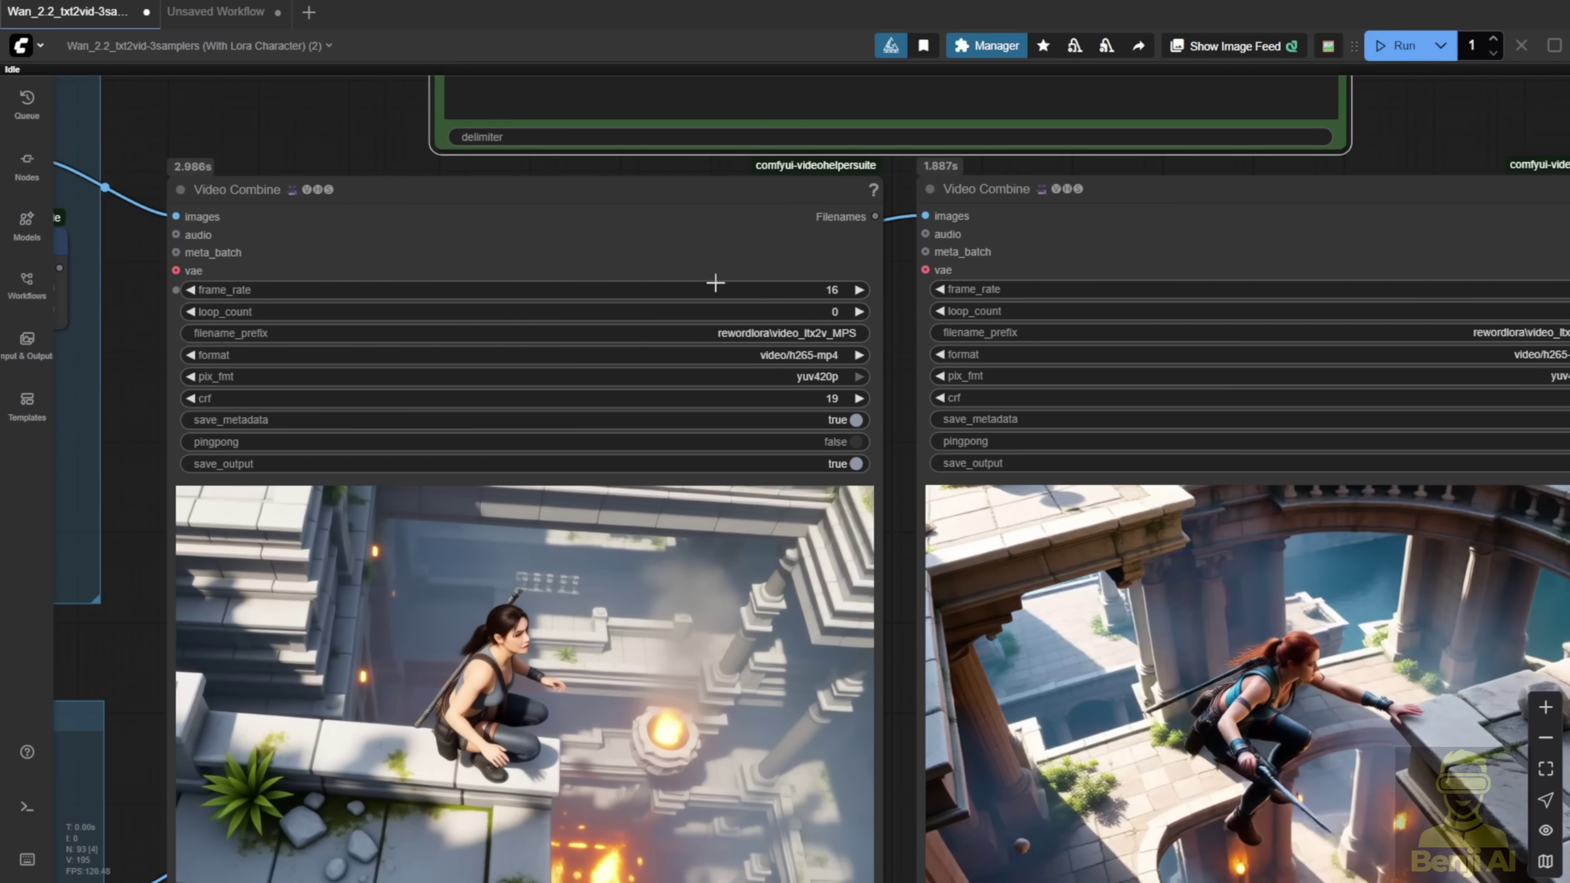
pyautogui.click(273, 224)
pyautogui.scroll(2, 855, 339)
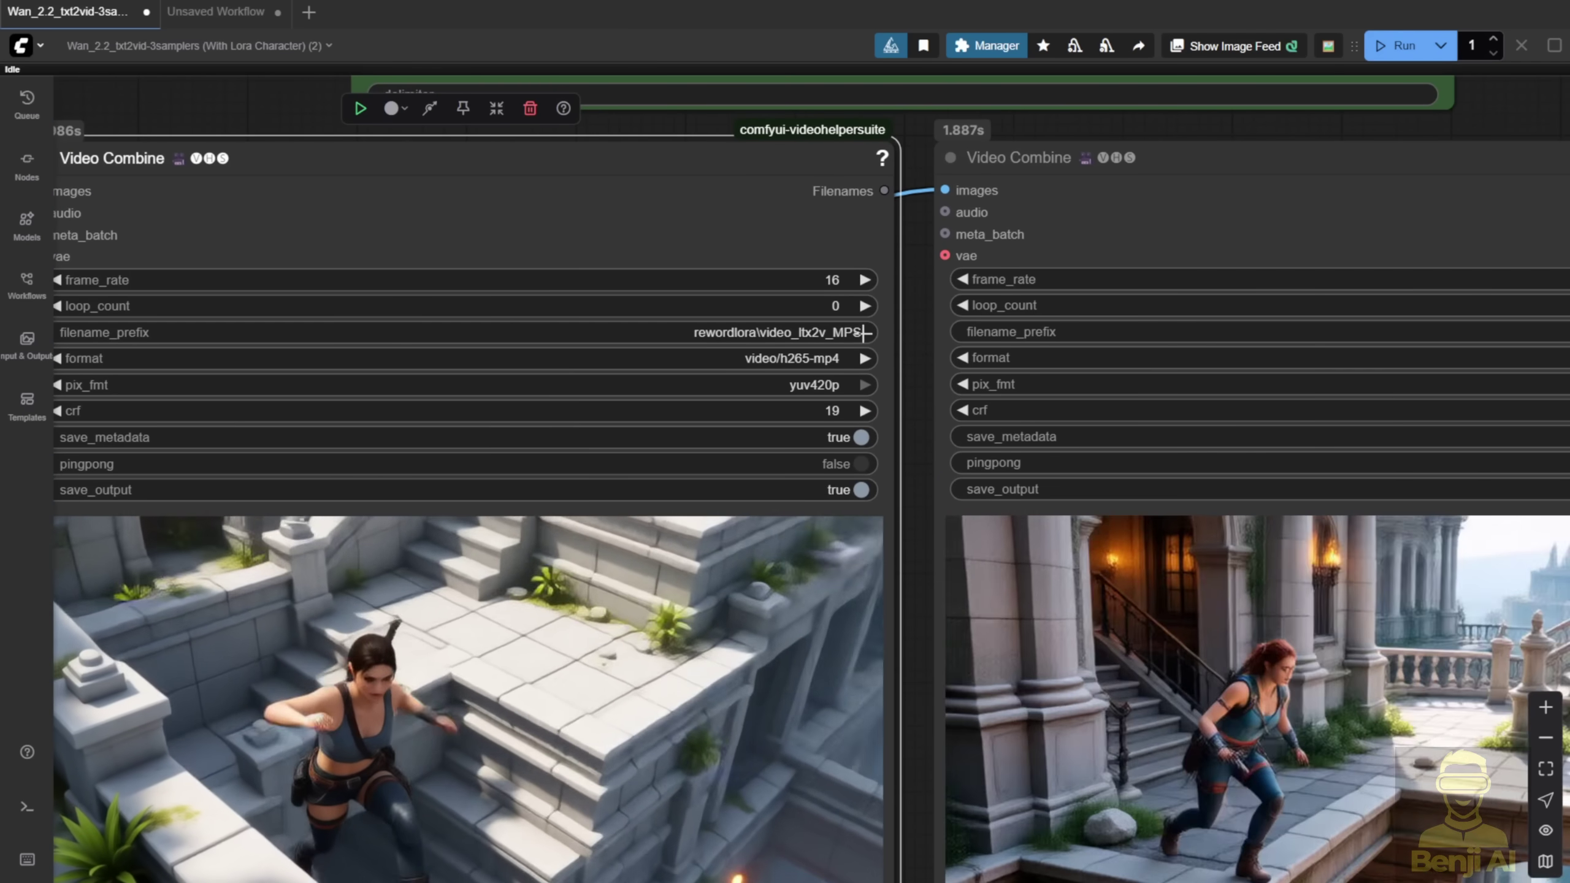
# Step: Compare the MPS and HPS video previews side by side in their Video Combine nodes
pyautogui.scroll(-3, 917, 342)
pyautogui.moveTo(917, 342); pyautogui.dragTo(899, 284)
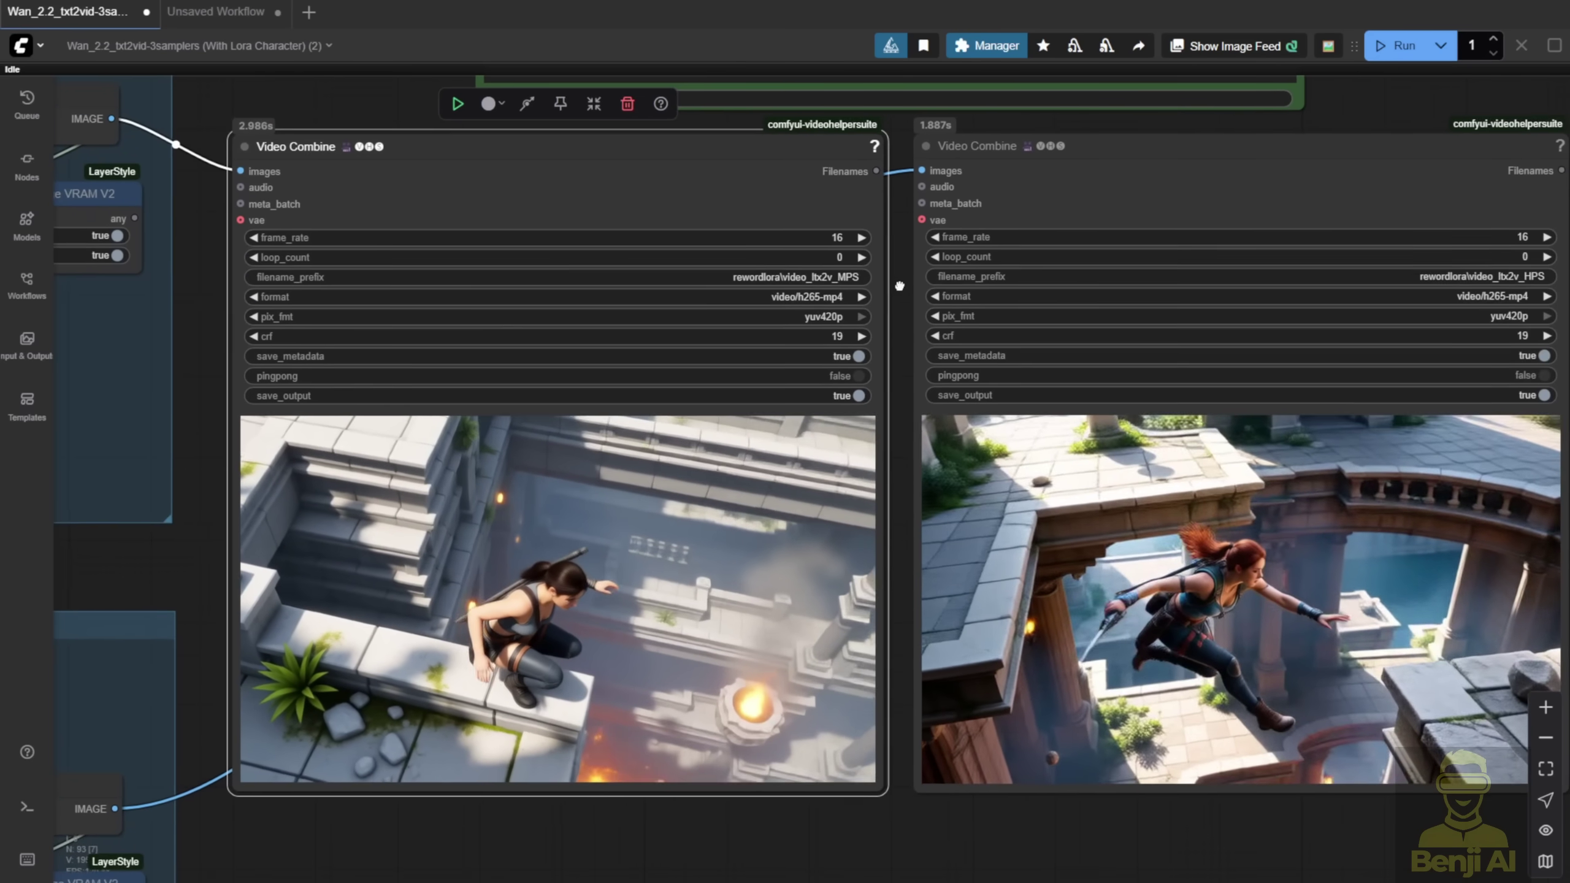
pyautogui.click(1162, 197)
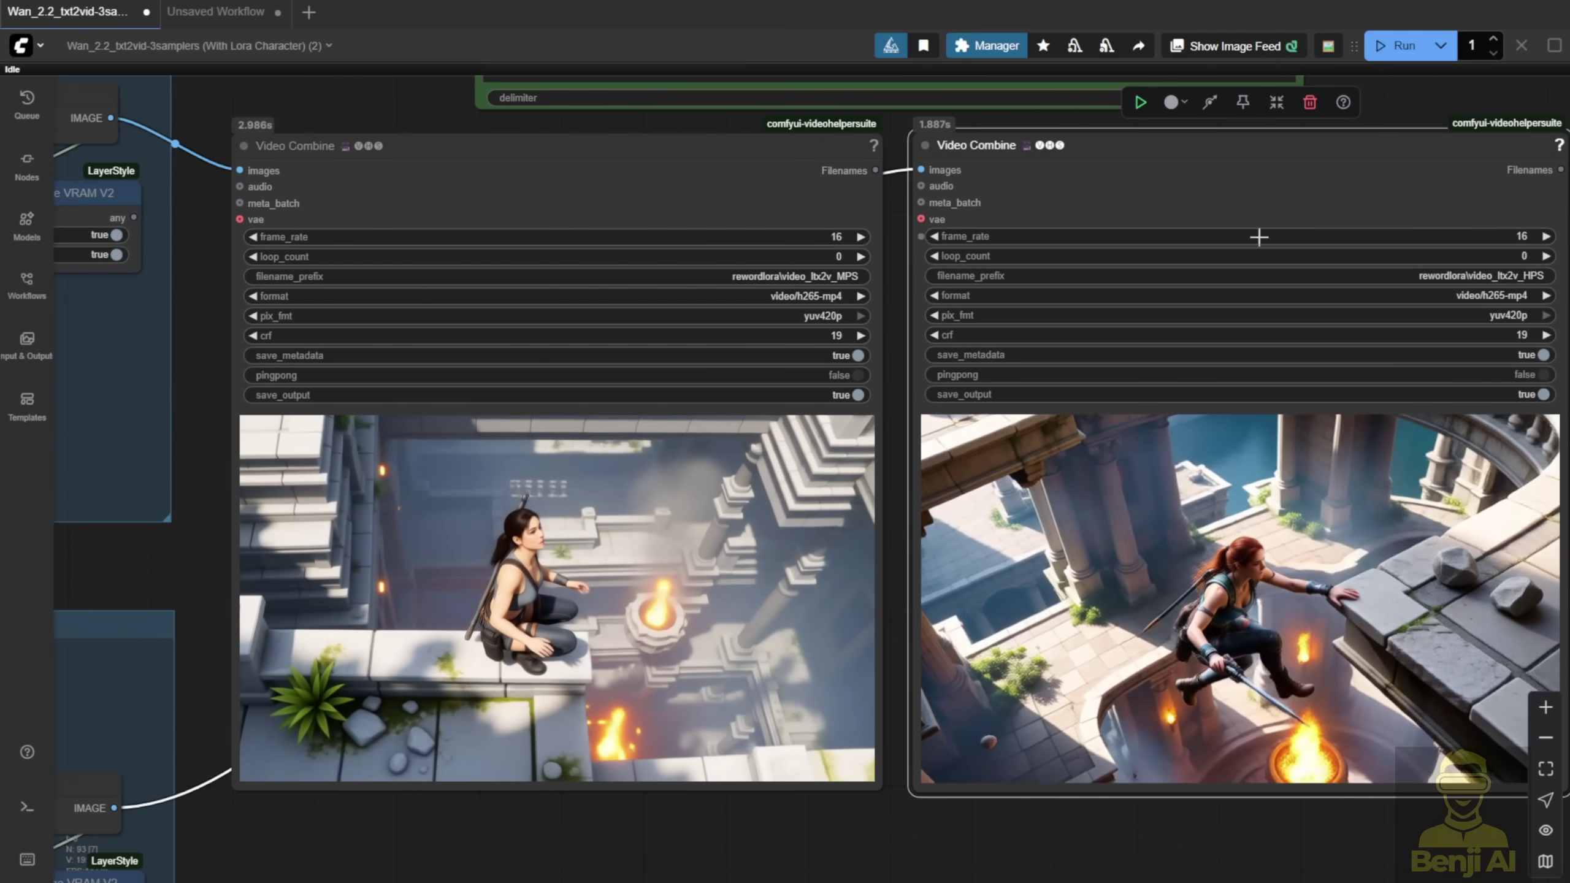
pyautogui.moveTo(1424, 95); pyautogui.dragTo(1353, 87)
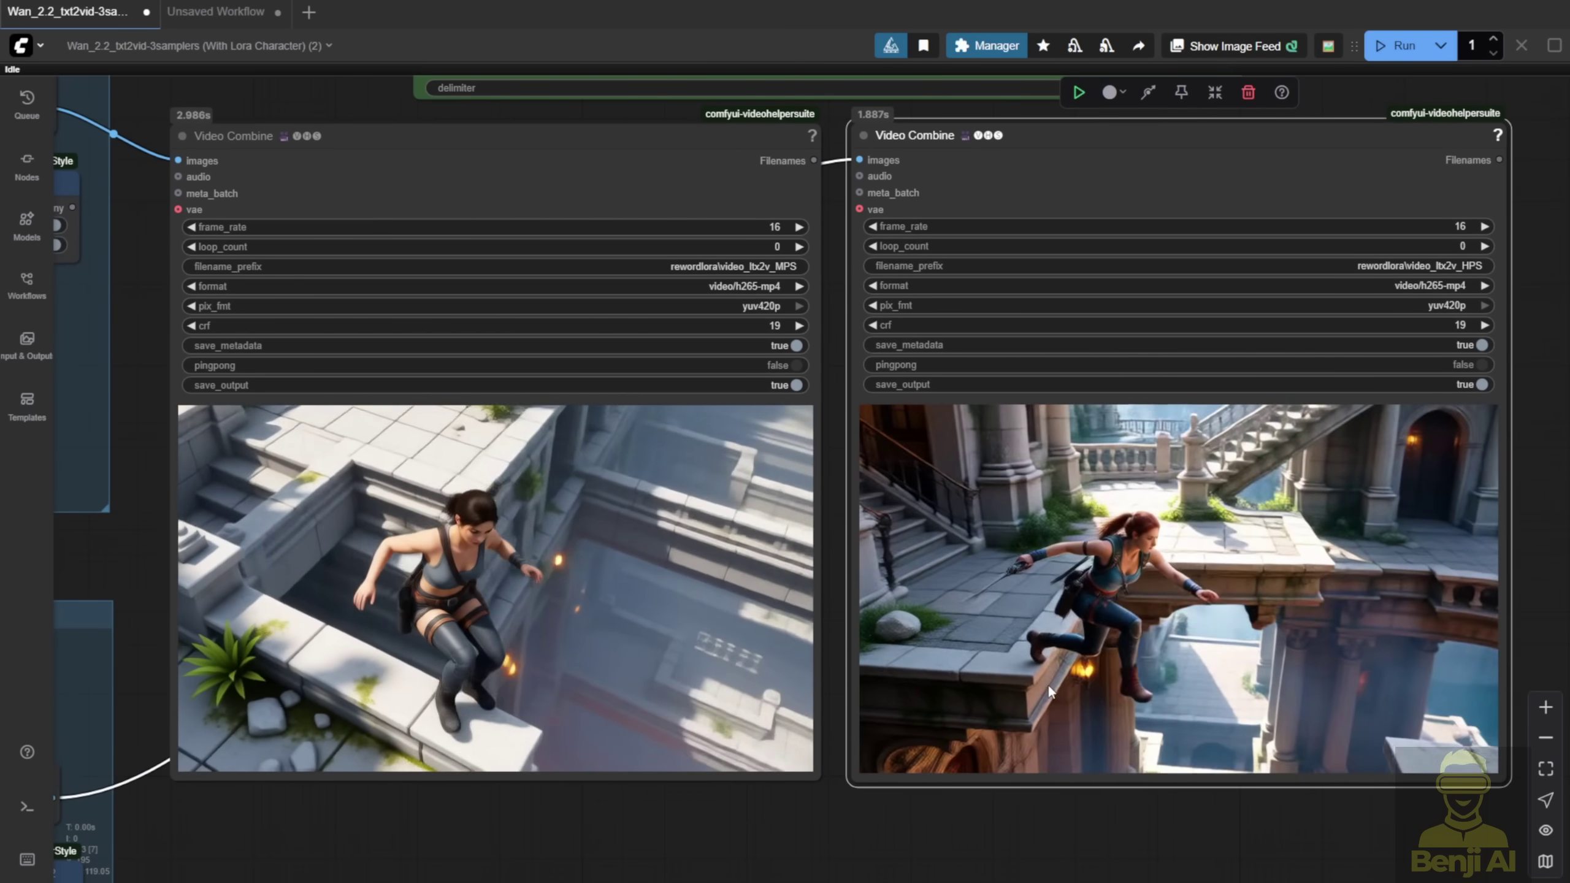
pyautogui.scroll(-3, 1042, 676)
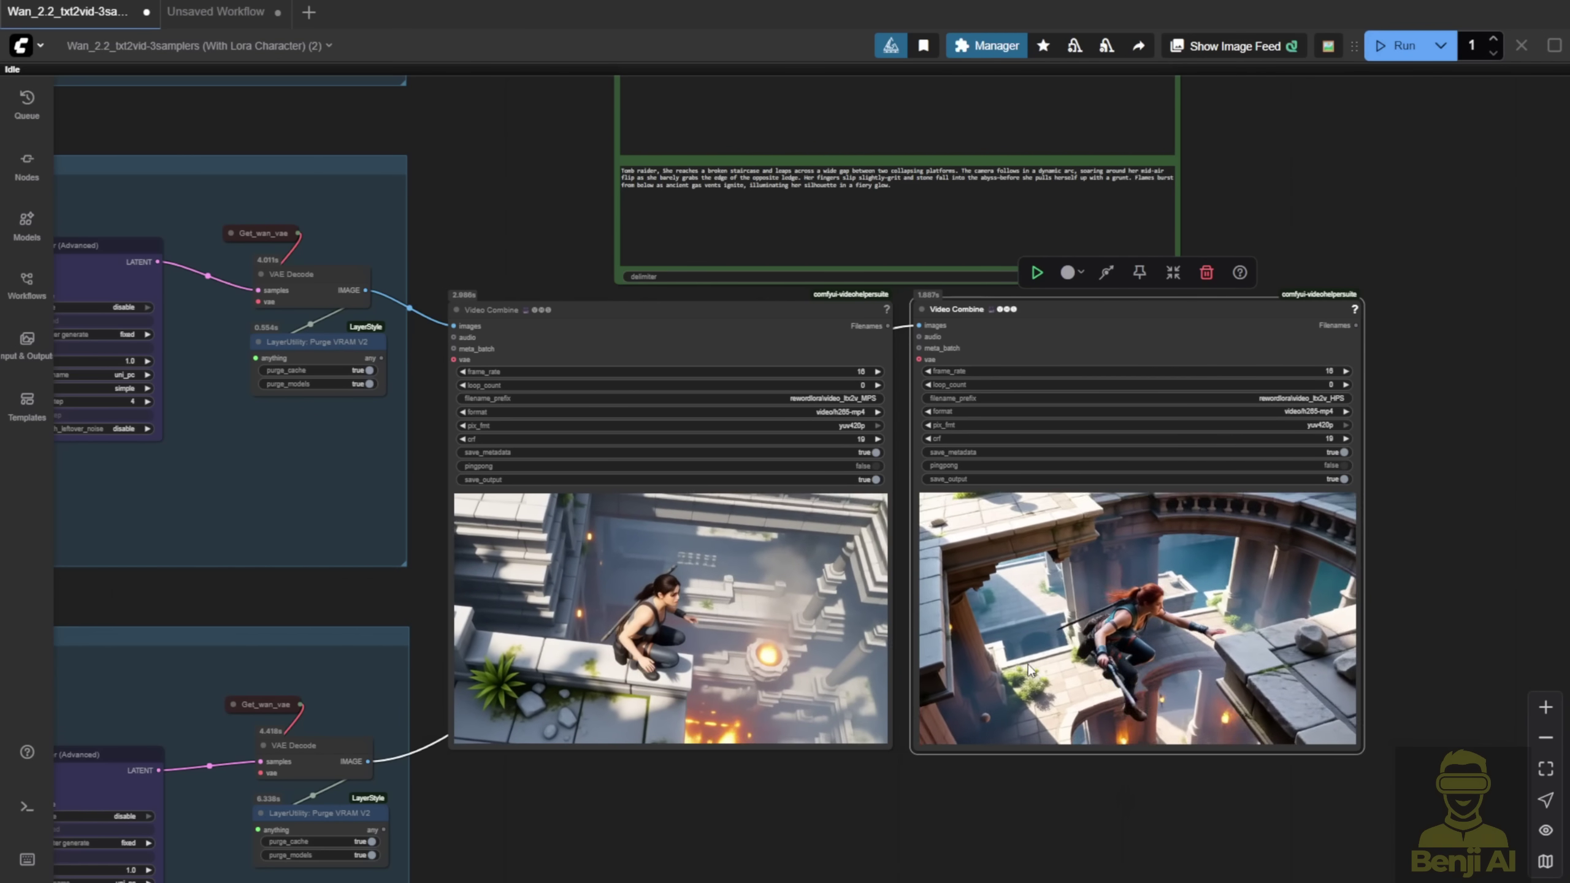
pyautogui.scroll(-4, 499, 154)
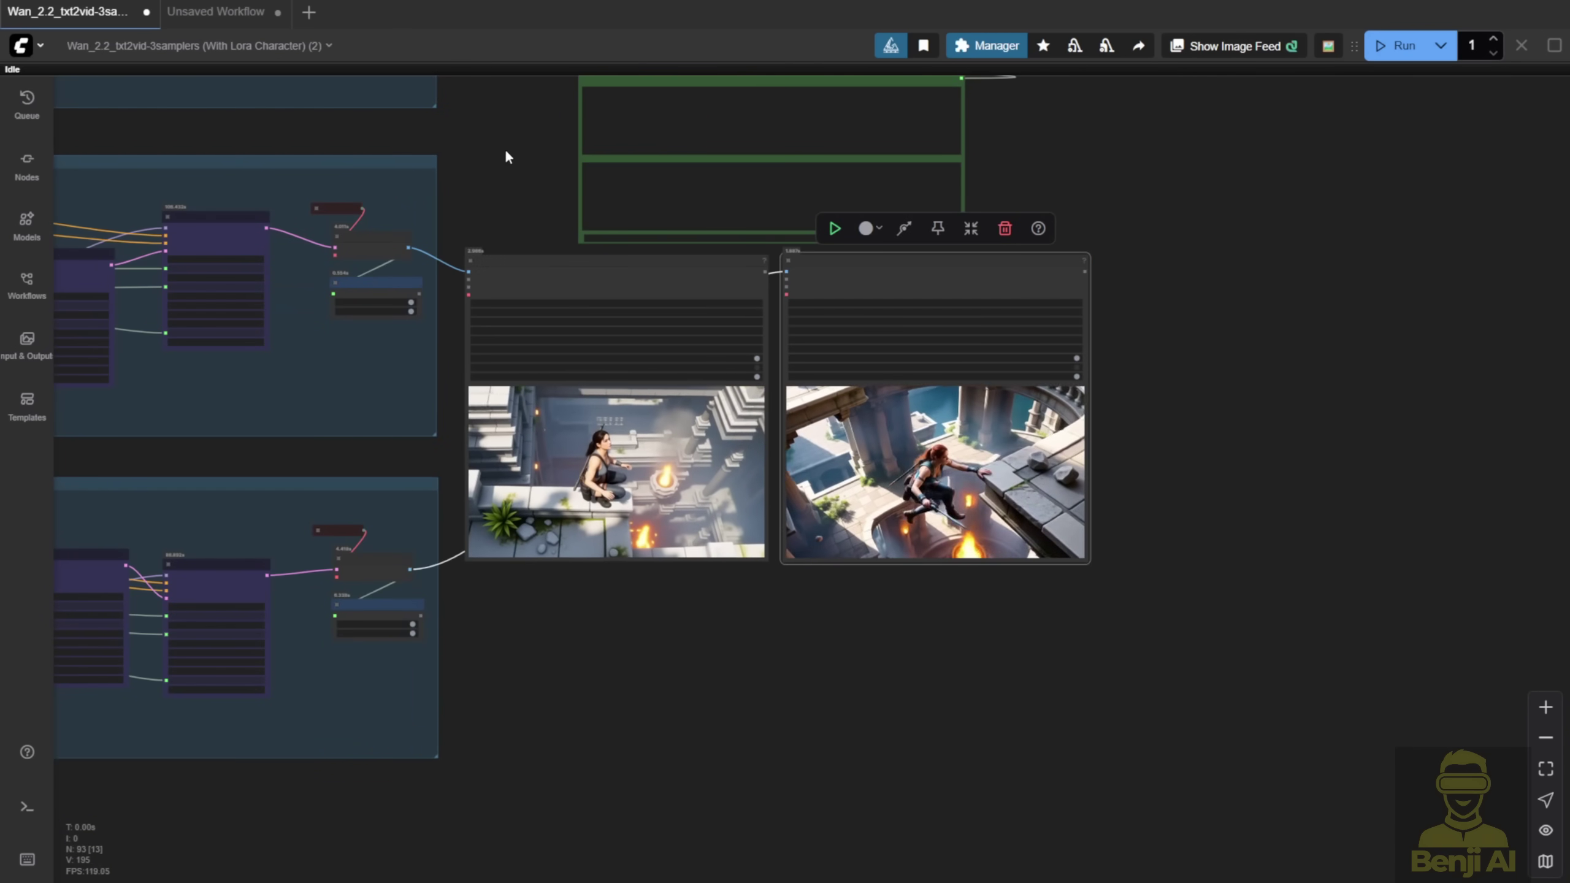
# Step: Move the Concatenate node up and away from the space between the baseline and reward LoRA Video Combine nodes
pyautogui.moveTo(505, 148); pyautogui.dragTo(1255, 329)
pyautogui.scroll(-3, 1229, 328)
pyautogui.moveTo(1228, 179); pyautogui.dragTo(1272, 267)
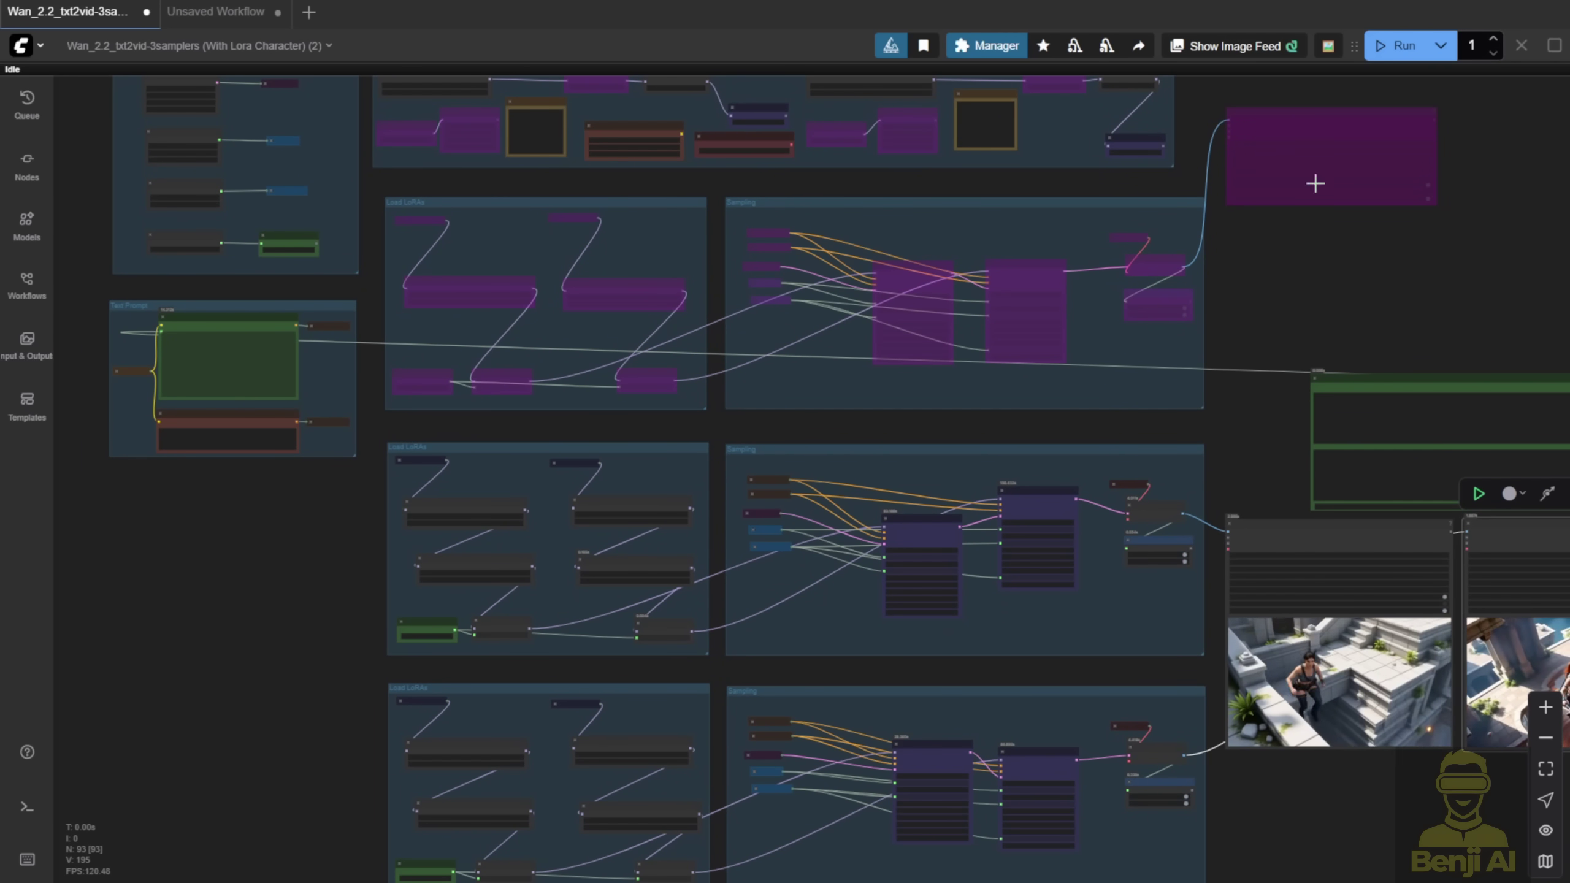
pyautogui.moveTo(1367, 296); pyautogui.dragTo(1314, 326)
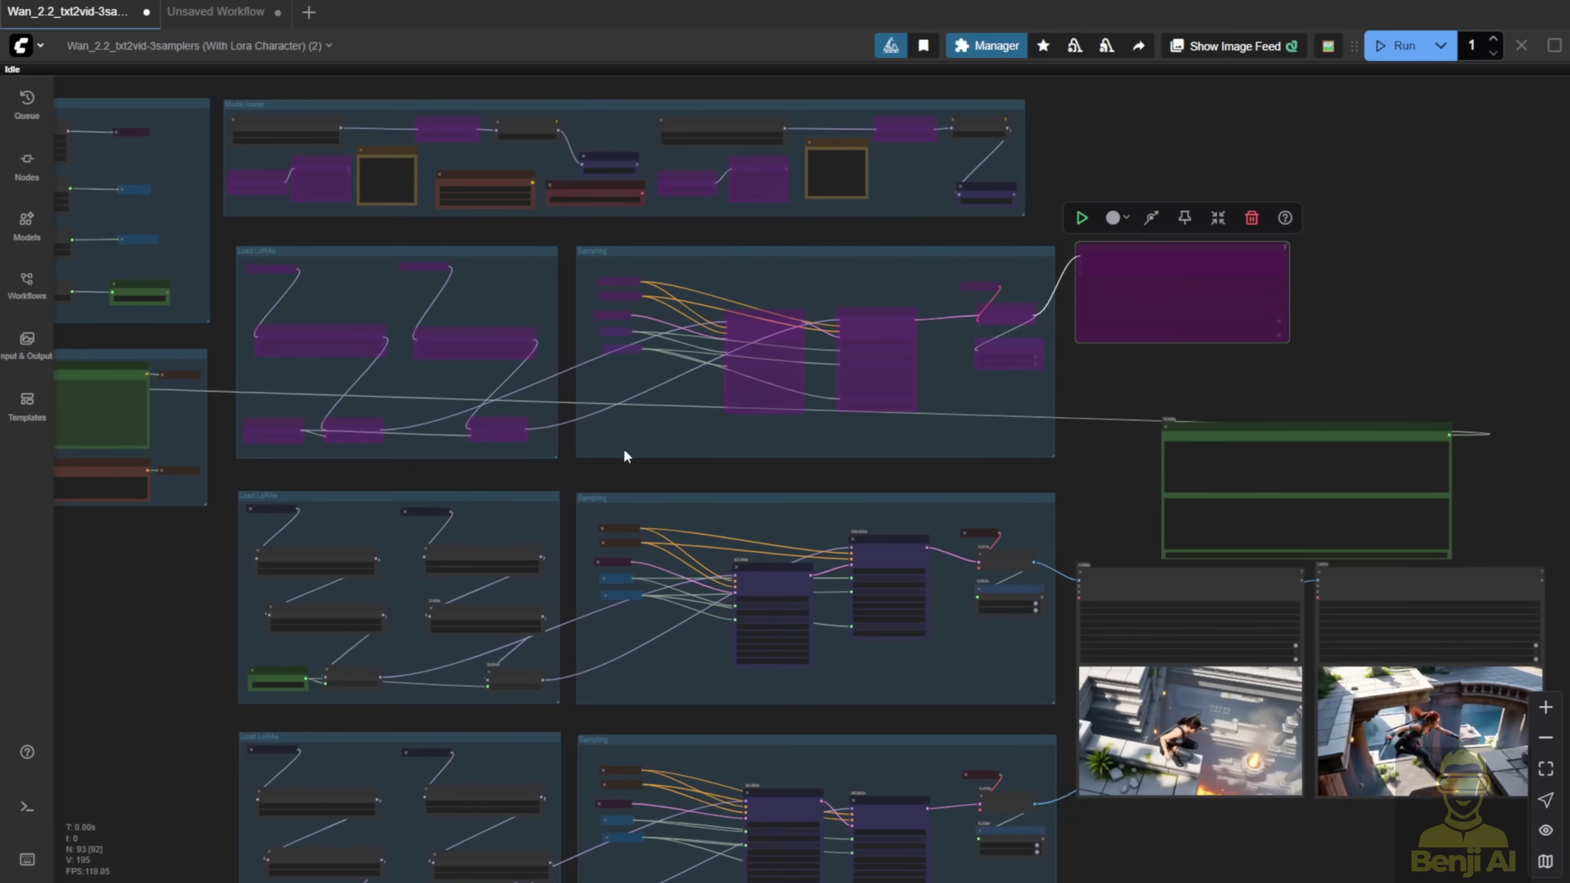
pyautogui.moveTo(1436, 353); pyautogui.dragTo(1396, 245)
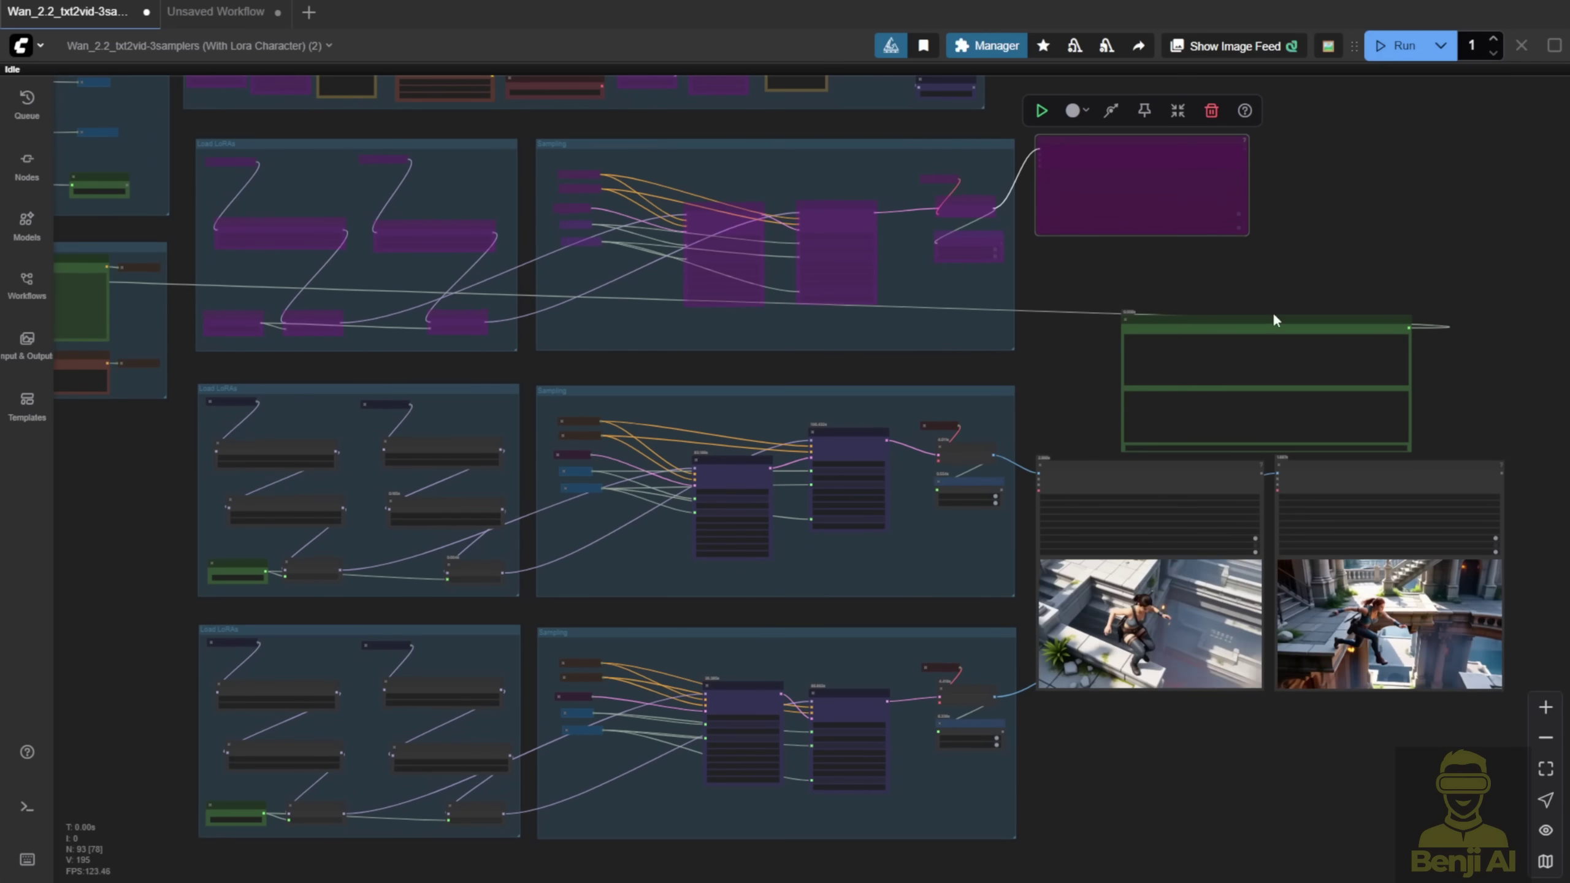
pyautogui.moveTo(1273, 318); pyautogui.dragTo(1511, 51)
# Step: Show the preview on the baseline Video Combine node and re-enable the bypassed baseline Load LoRAs and Sampling nodes
pyautogui.rightClick(1162, 149)
pyautogui.click(1191, 290)
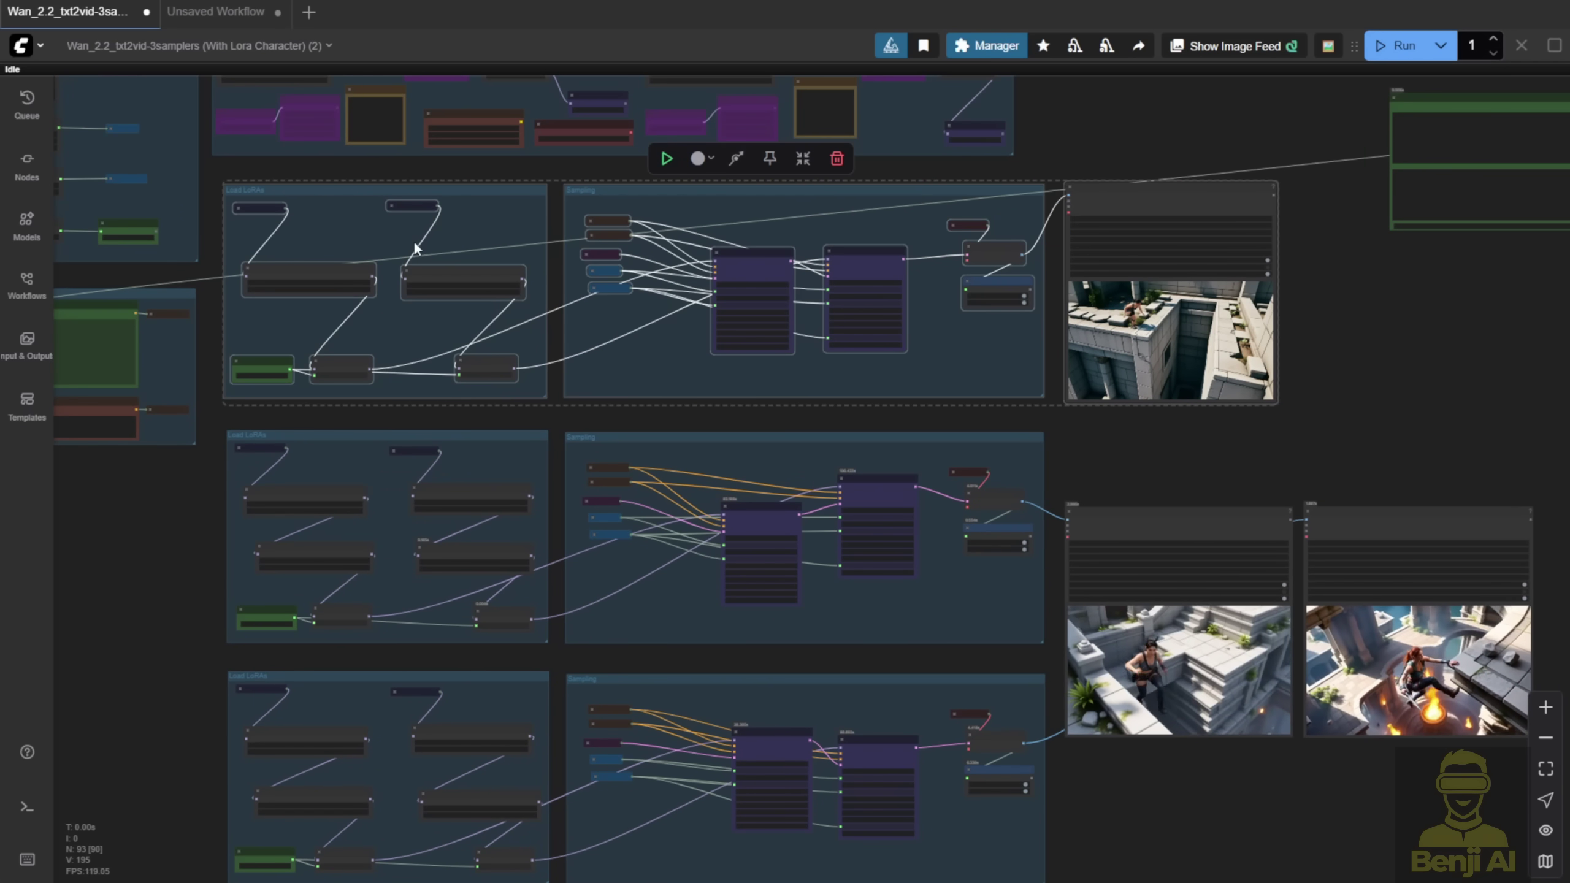
pyautogui.click(413, 246)
pyautogui.scroll(5, 461, 242)
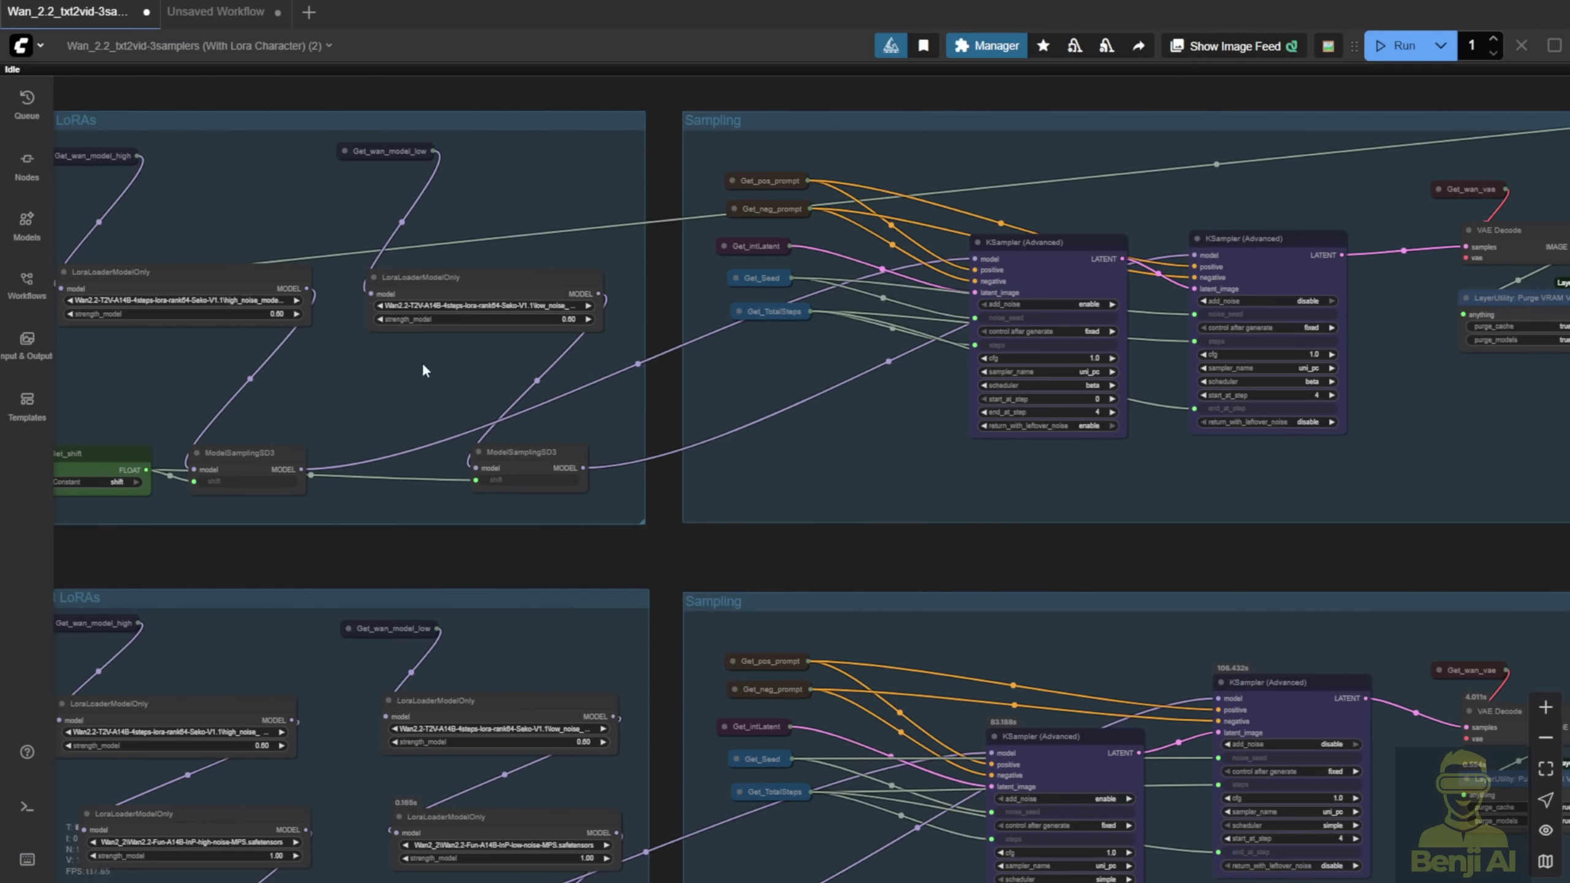
# Step: Examine the Steps node and its Set_TotalSteps node in the Setting group
pyautogui.scroll(-4, 427, 366)
pyautogui.moveTo(1483, 152); pyautogui.dragTo(1123, 296)
pyautogui.moveTo(1476, 243); pyautogui.dragTo(1029, 153)
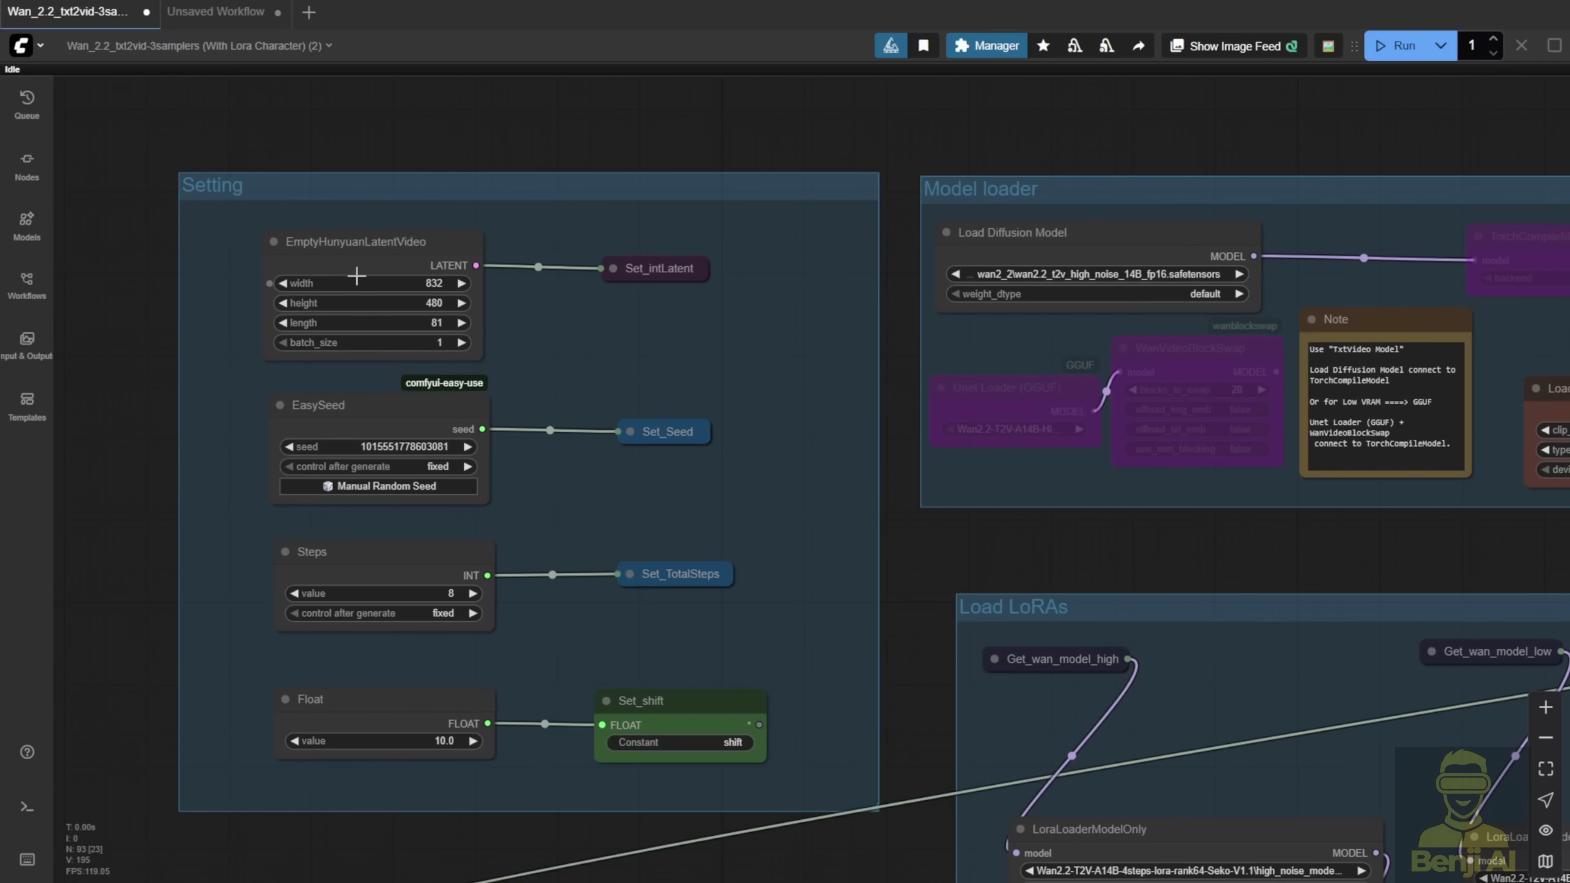
pyautogui.scroll(-2, 355, 275)
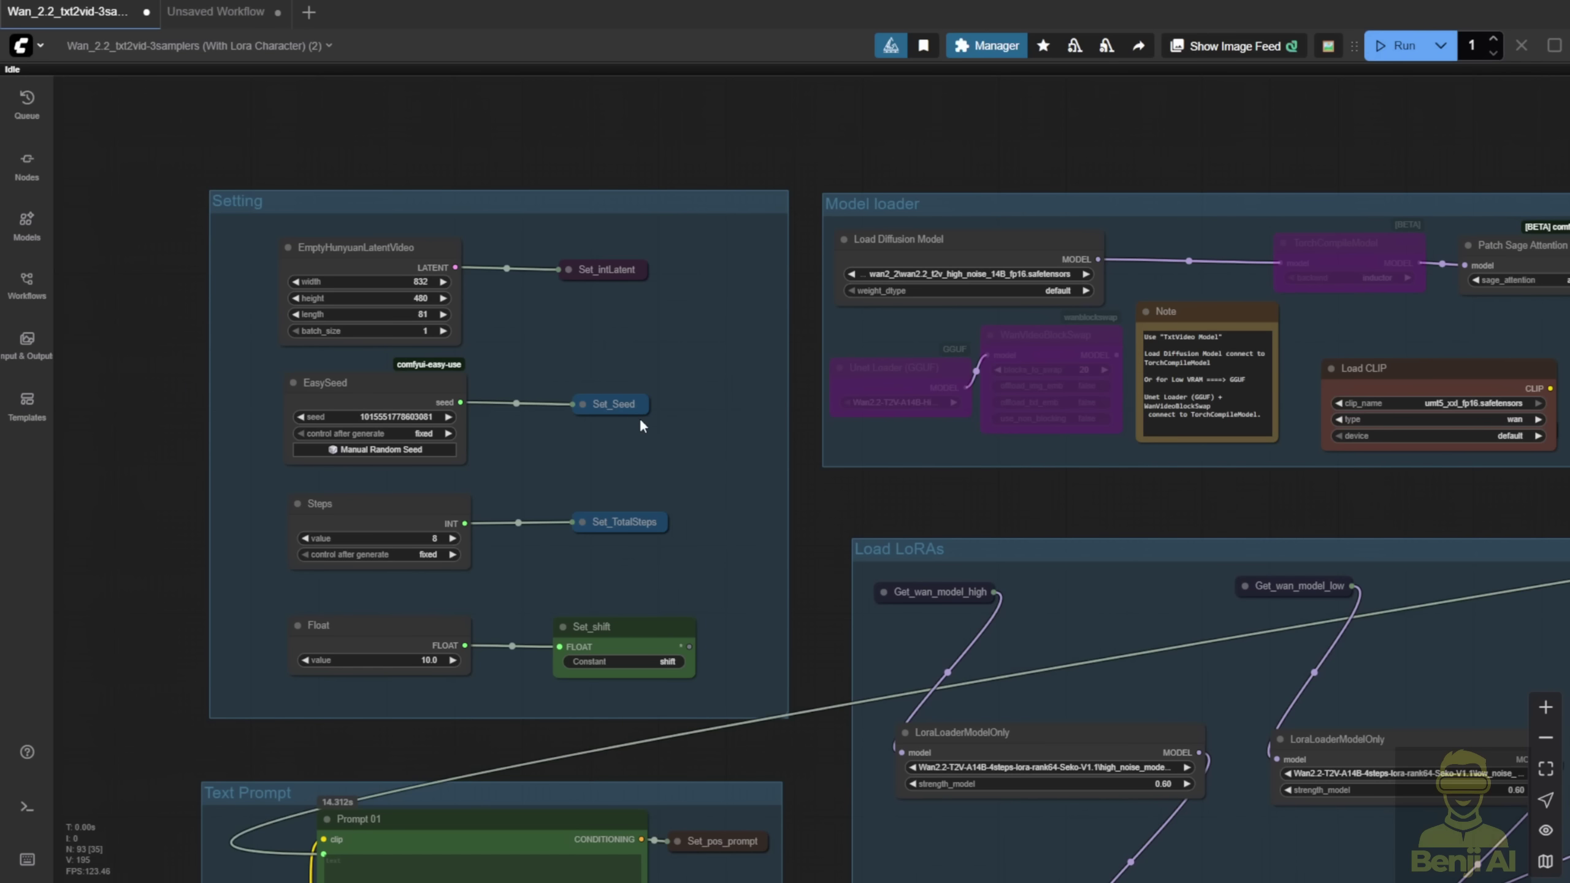
pyautogui.click(359, 516)
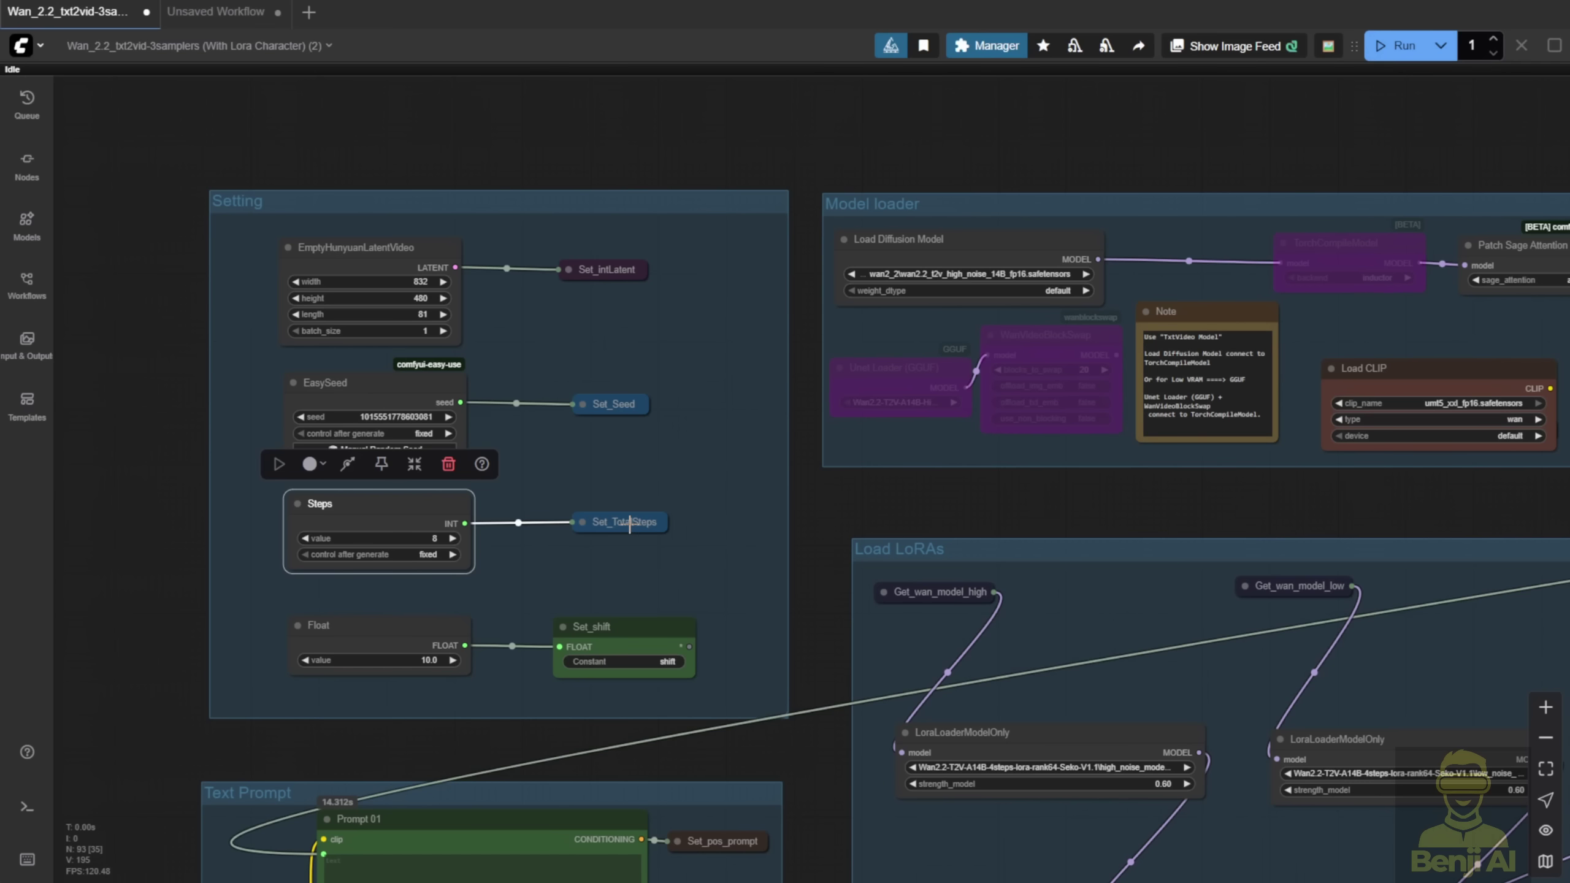
pyautogui.click(629, 524)
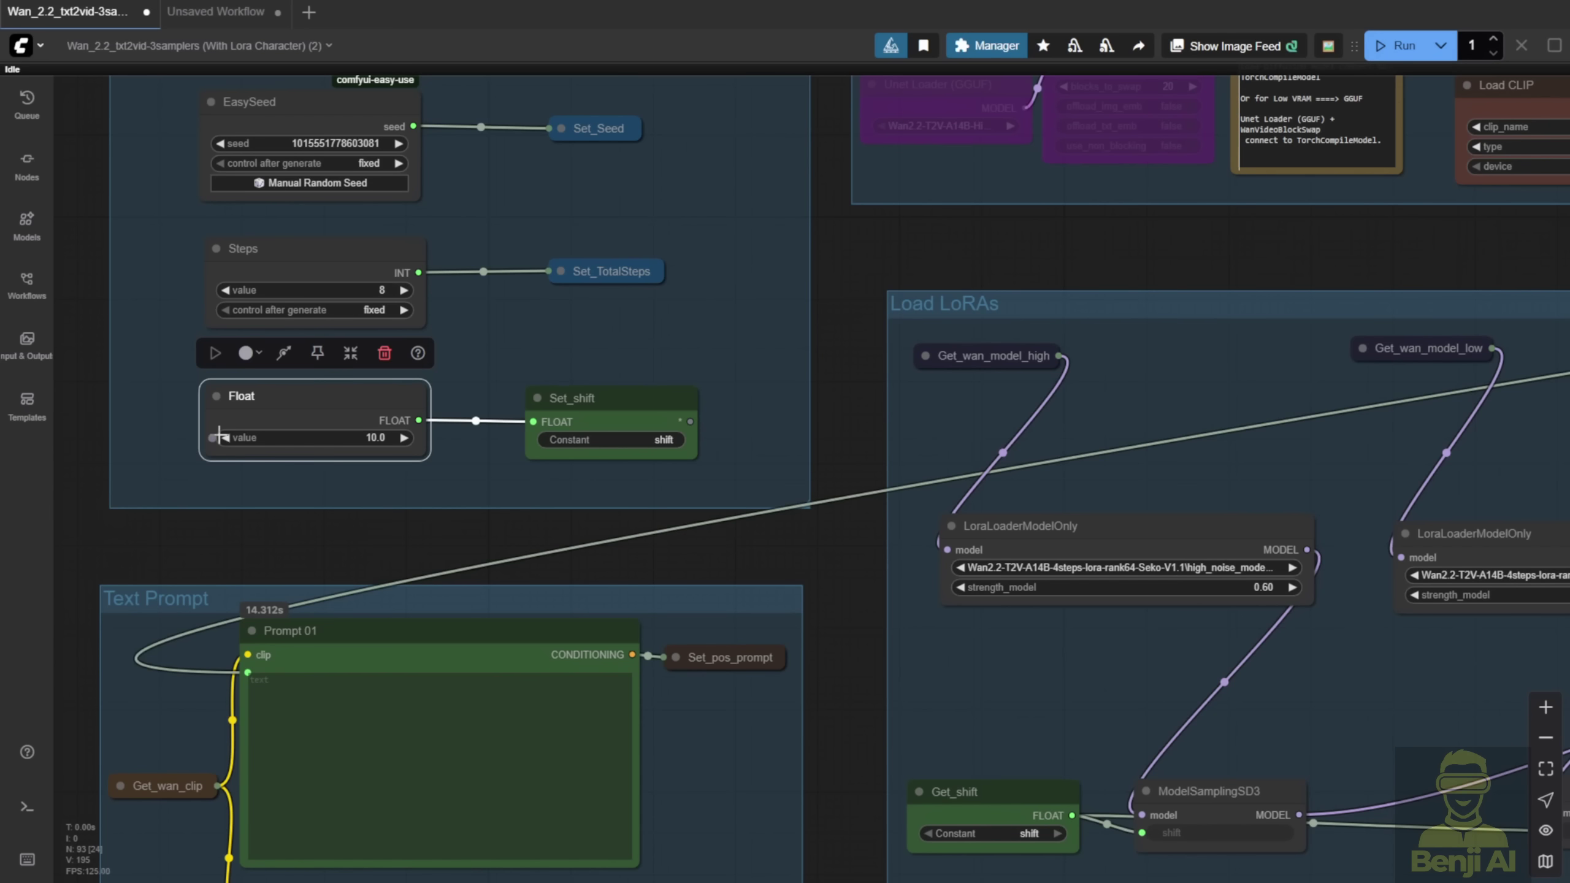
# Step: Set the Float value feeding Set_shift to 8
pyautogui.click(313, 437)
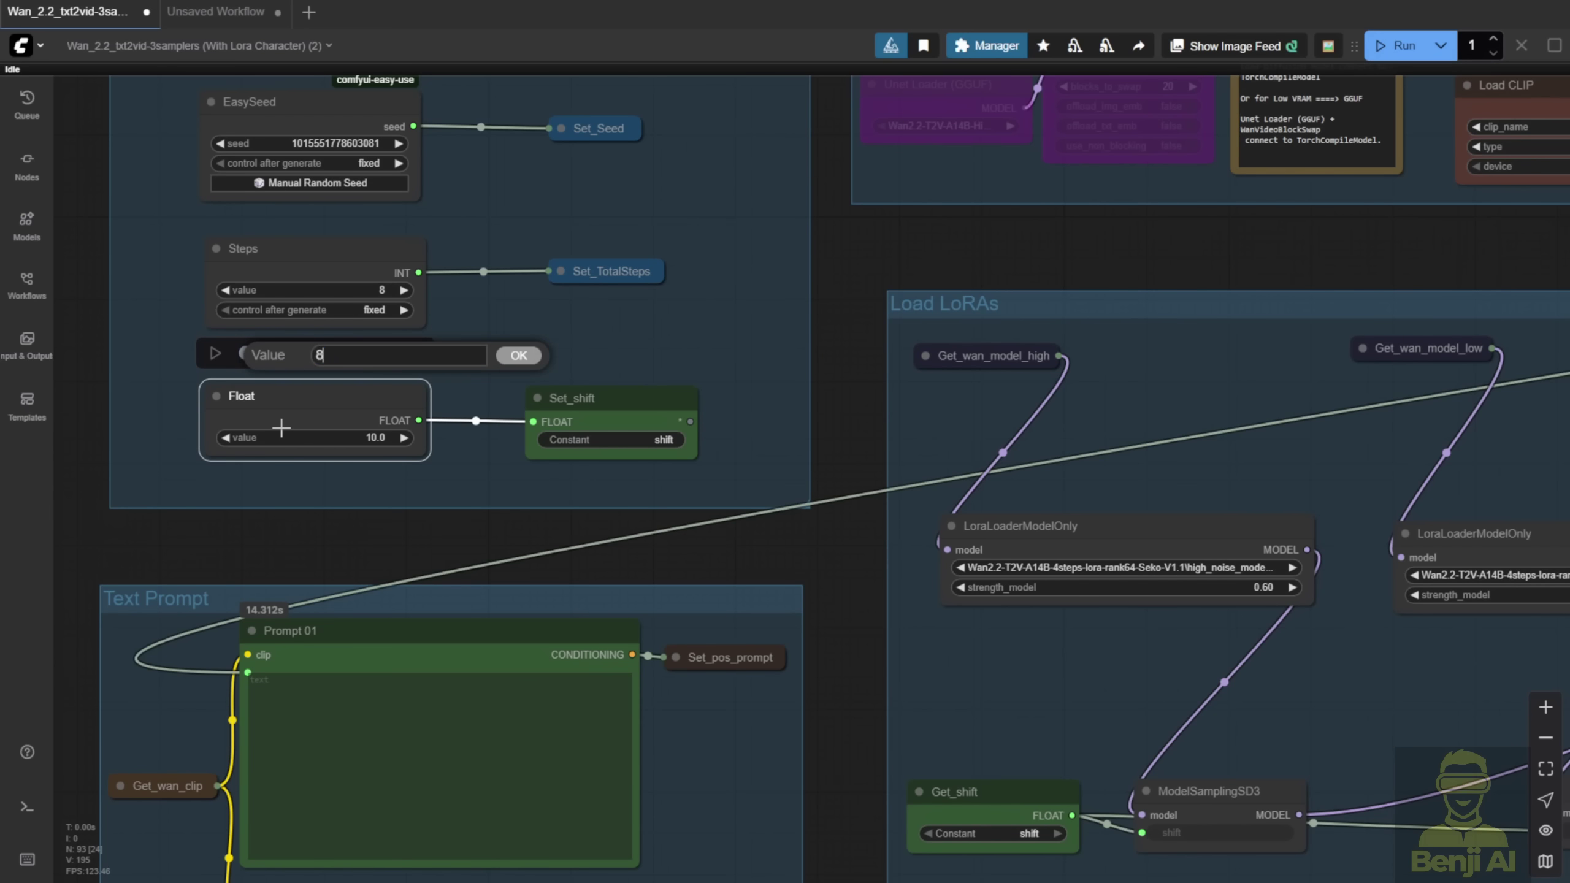
pyautogui.press('Return')
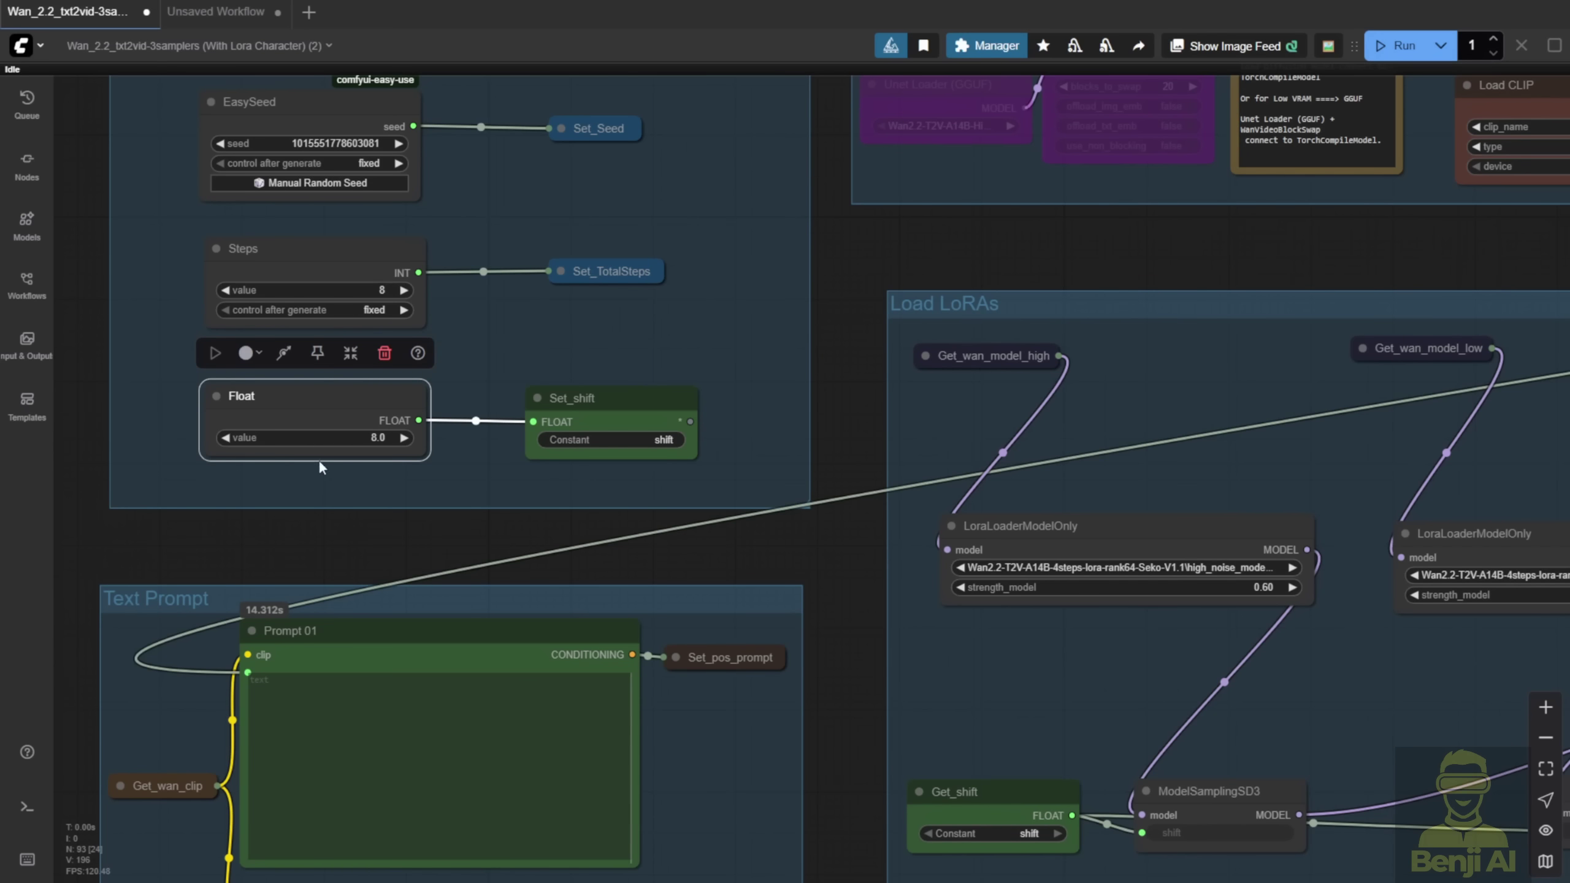
pyautogui.click(360, 436)
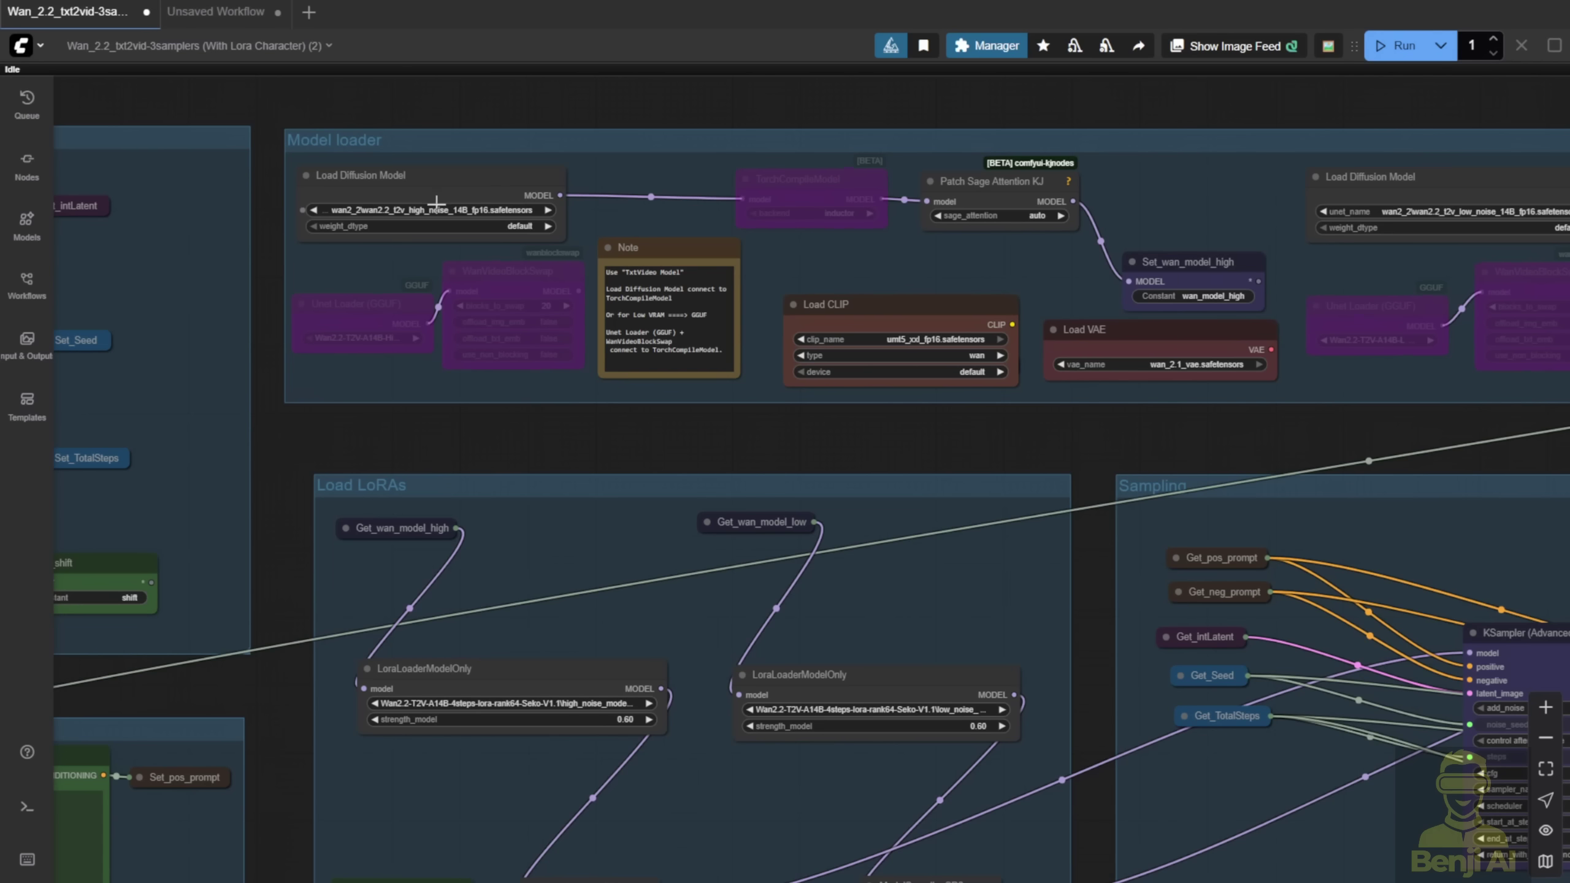
# Step: Check the high-noise model loader and first baseline KSampler, and move the second KSampler closer to the first
pyautogui.click(446, 199)
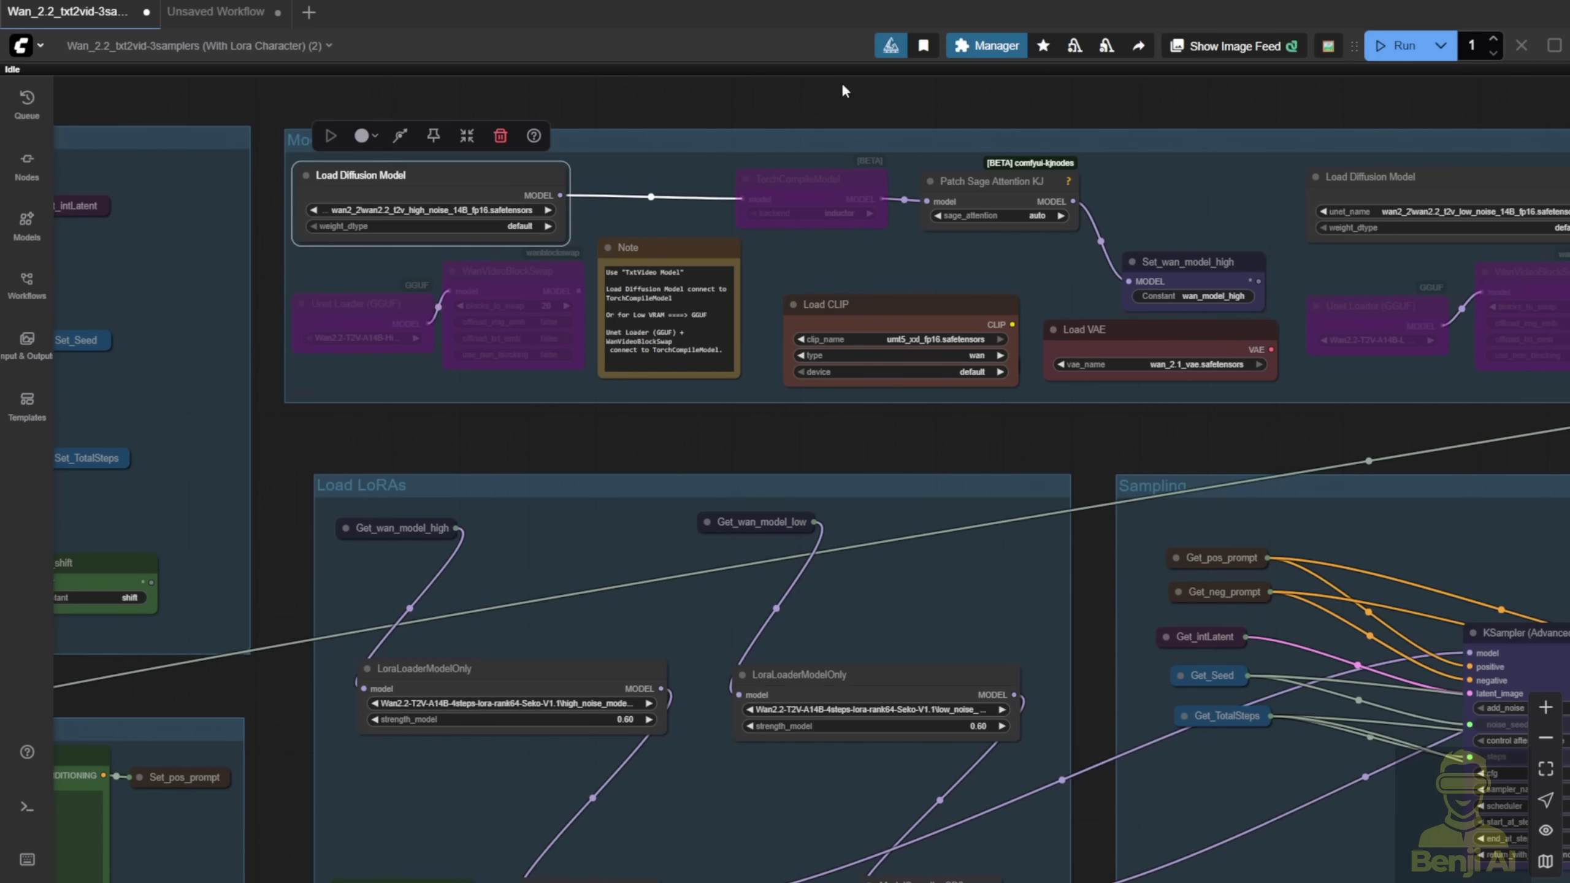
pyautogui.click(1261, 292)
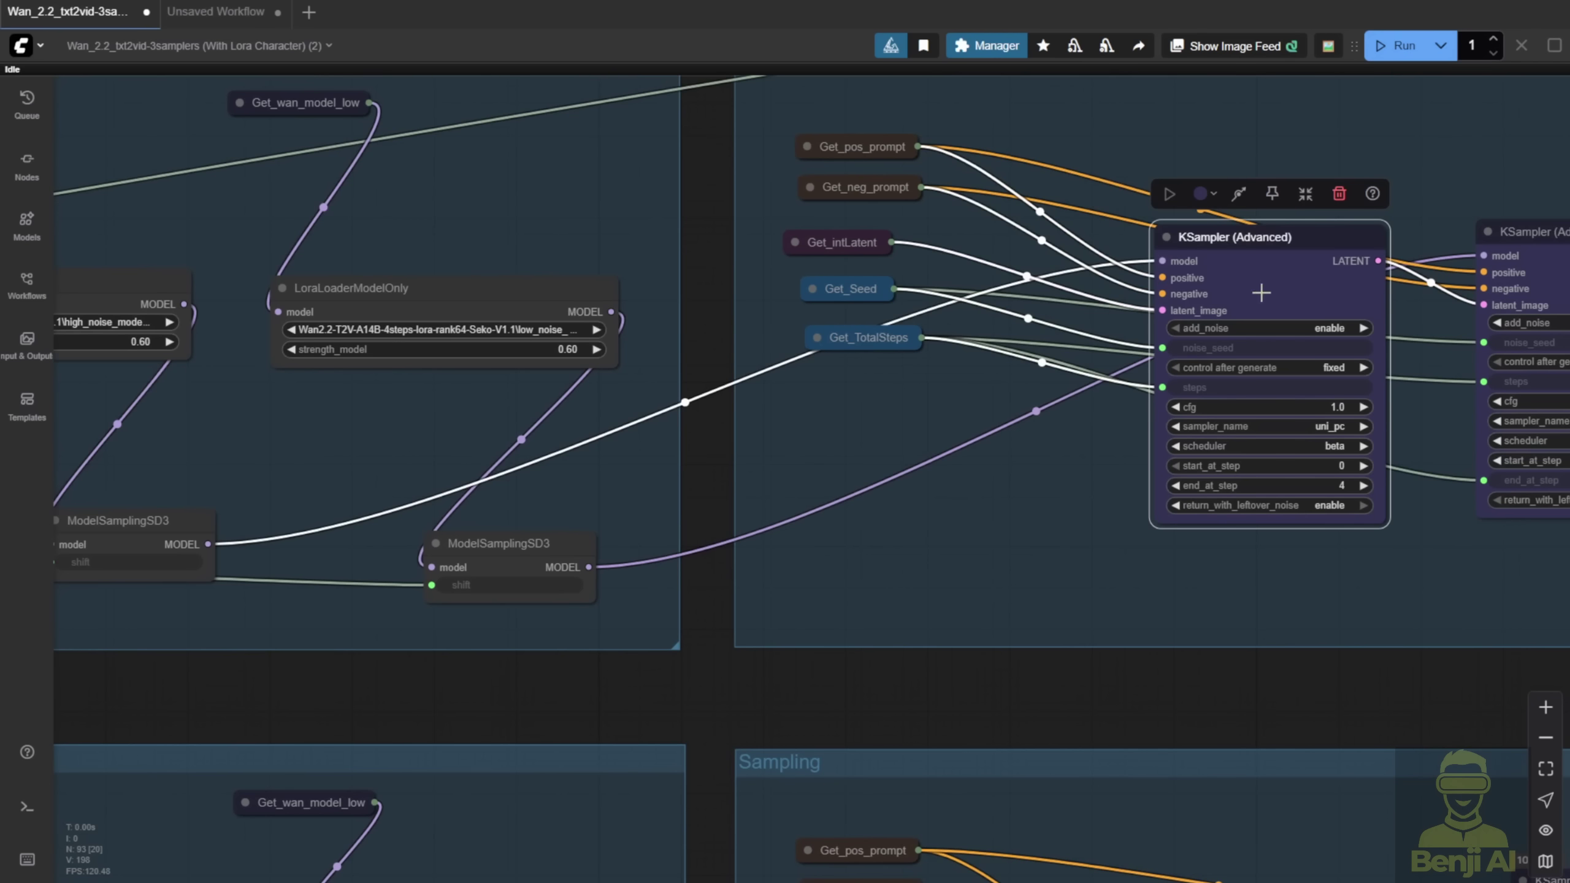
pyautogui.moveTo(1002, 554); pyautogui.dragTo(497, 562)
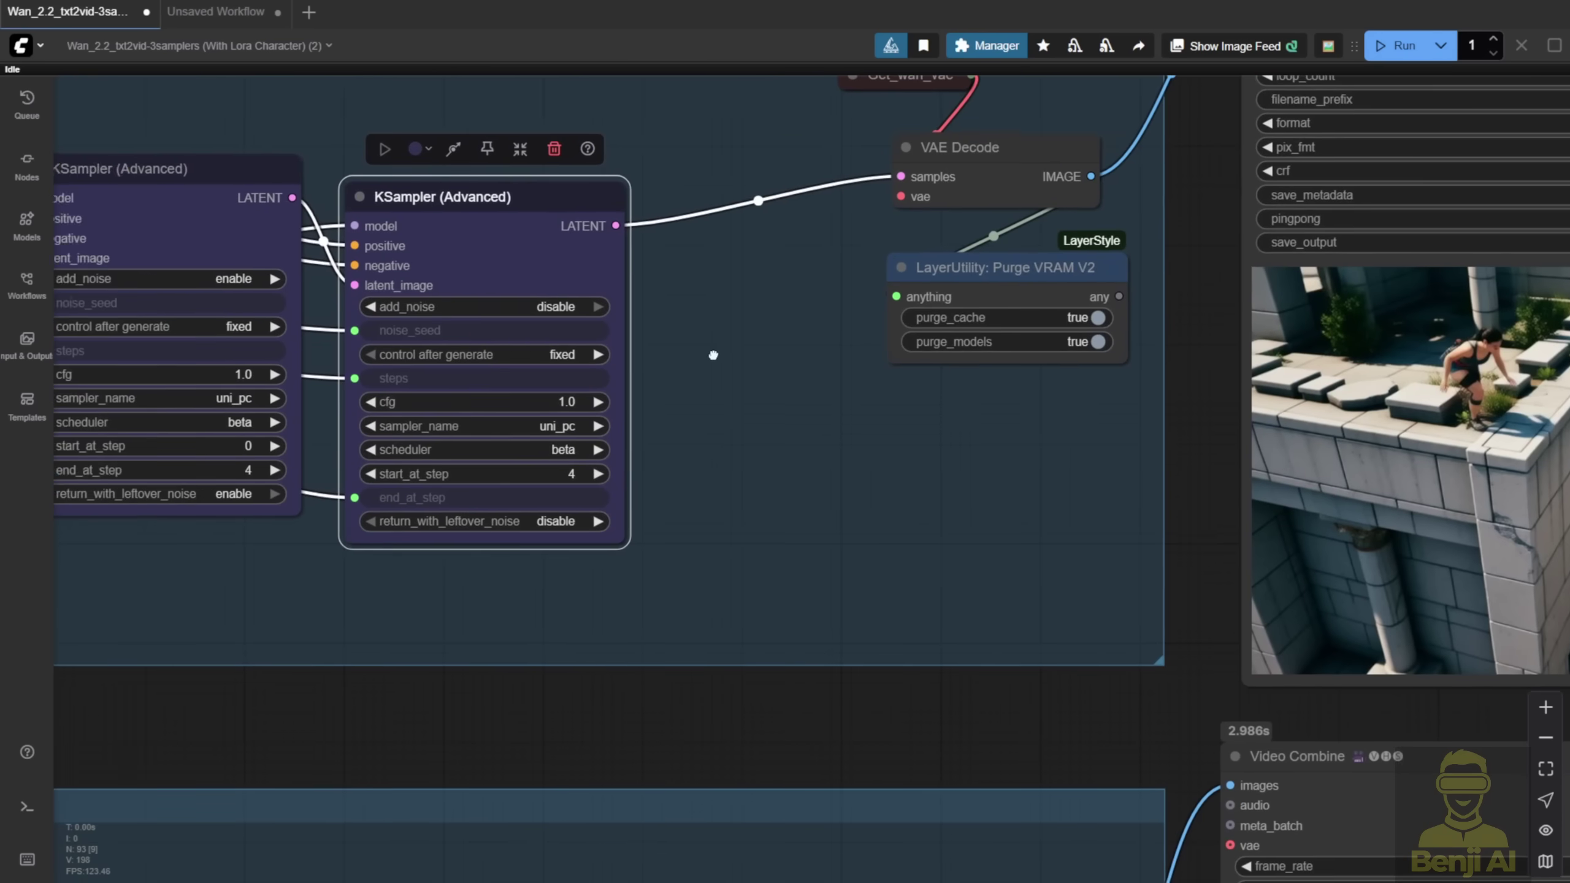
pyautogui.moveTo(715, 354); pyautogui.dragTo(638, 357)
pyautogui.scroll(-5, 749, 386)
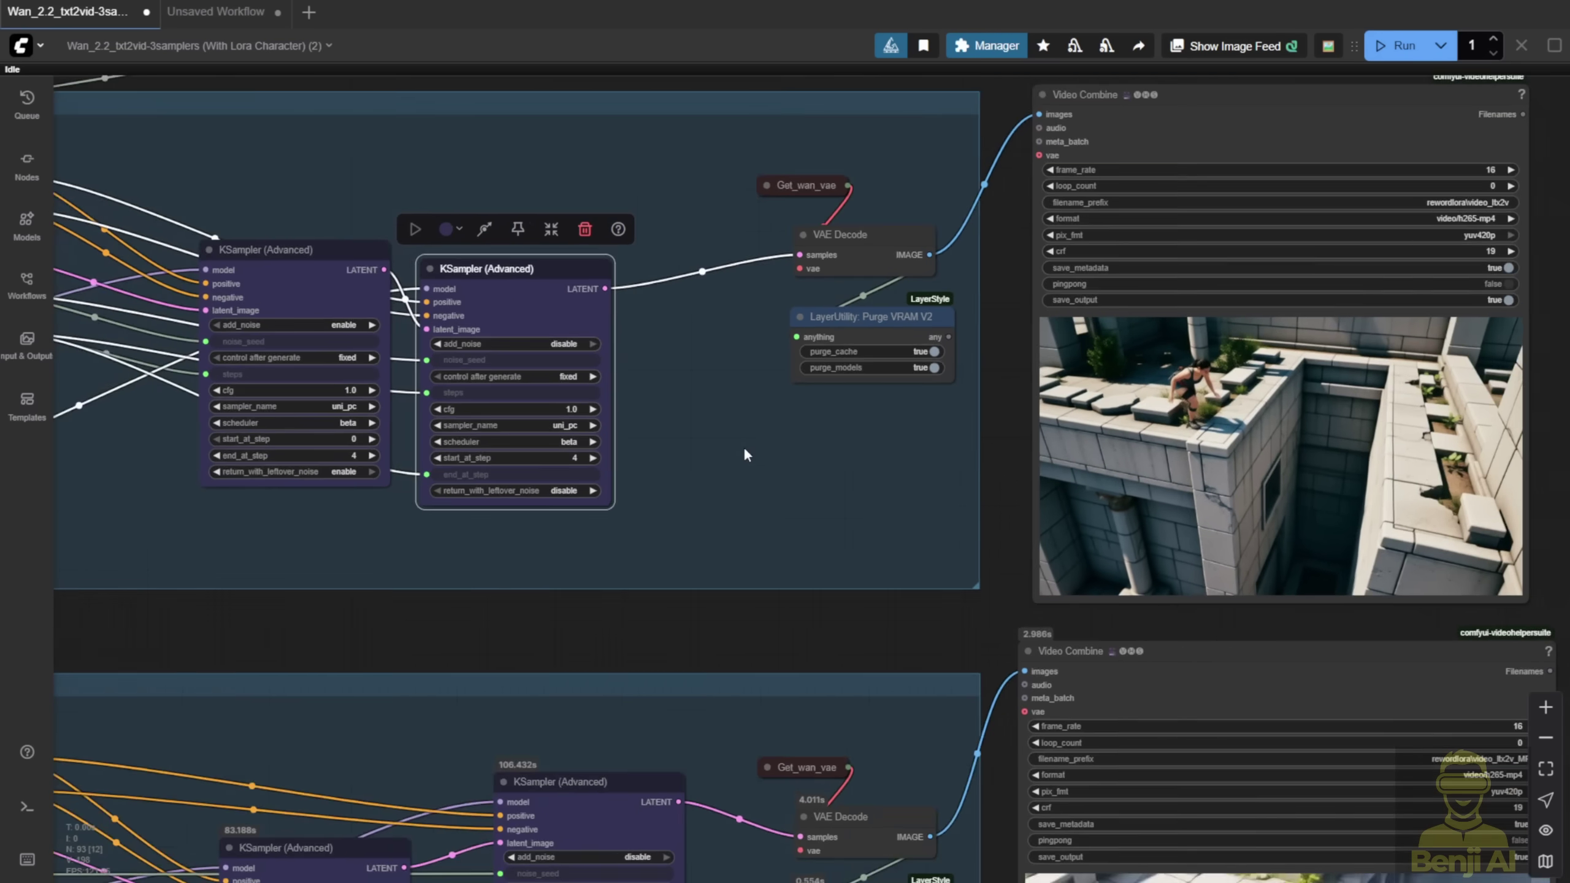
# Step: Compare the baseline video preview, generated without a reward LoRA, with the MPS video preview
pyautogui.moveTo(783, 483); pyautogui.dragTo(816, 327)
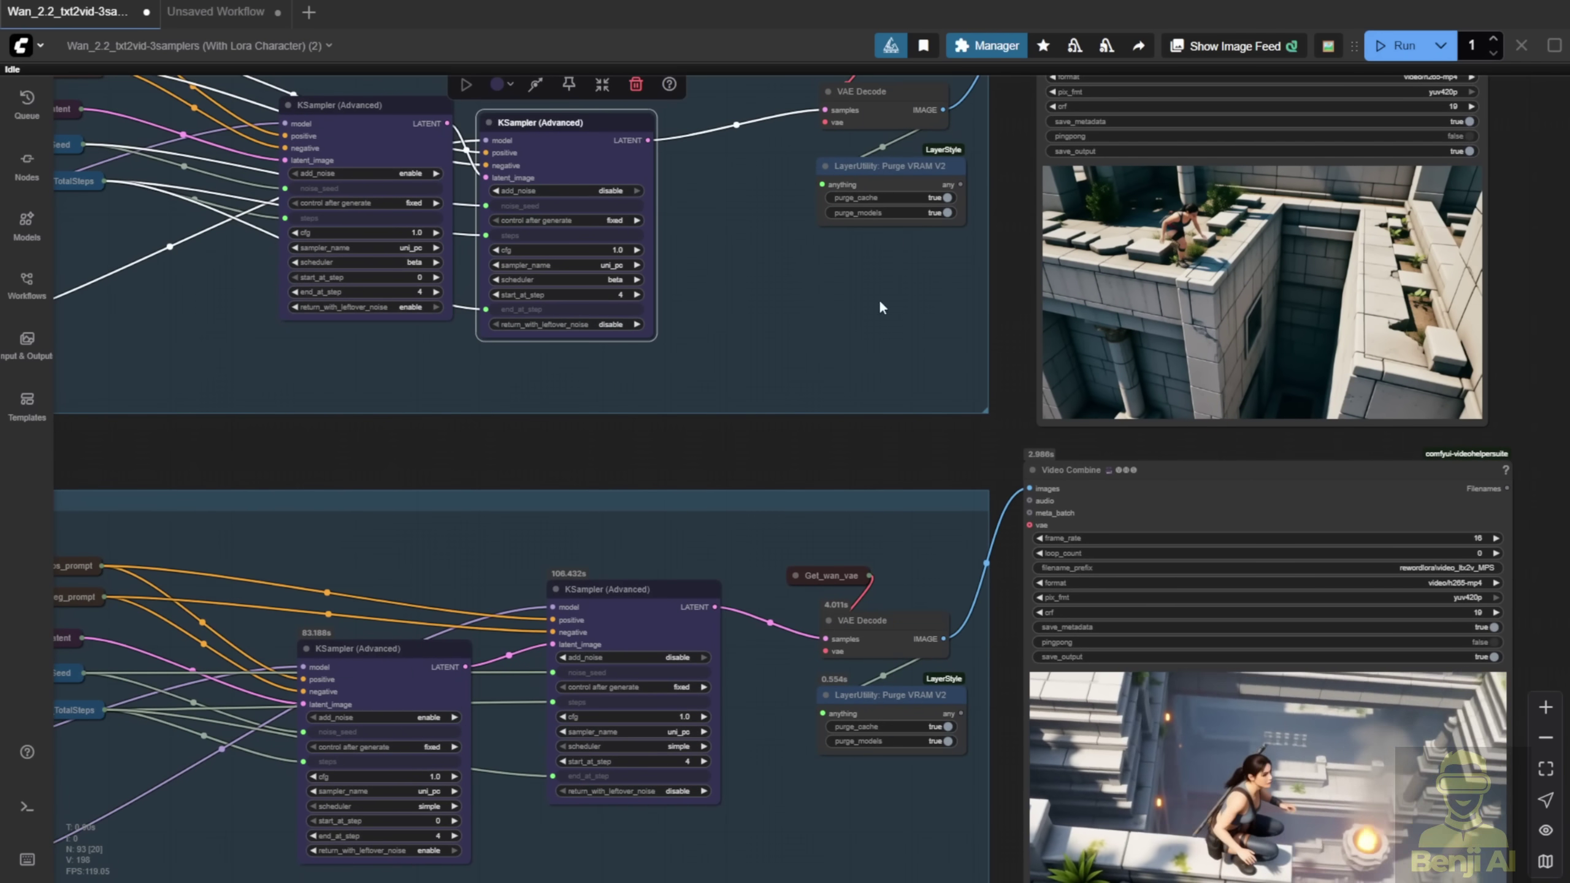
pyautogui.moveTo(881, 522); pyautogui.dragTo(875, 167)
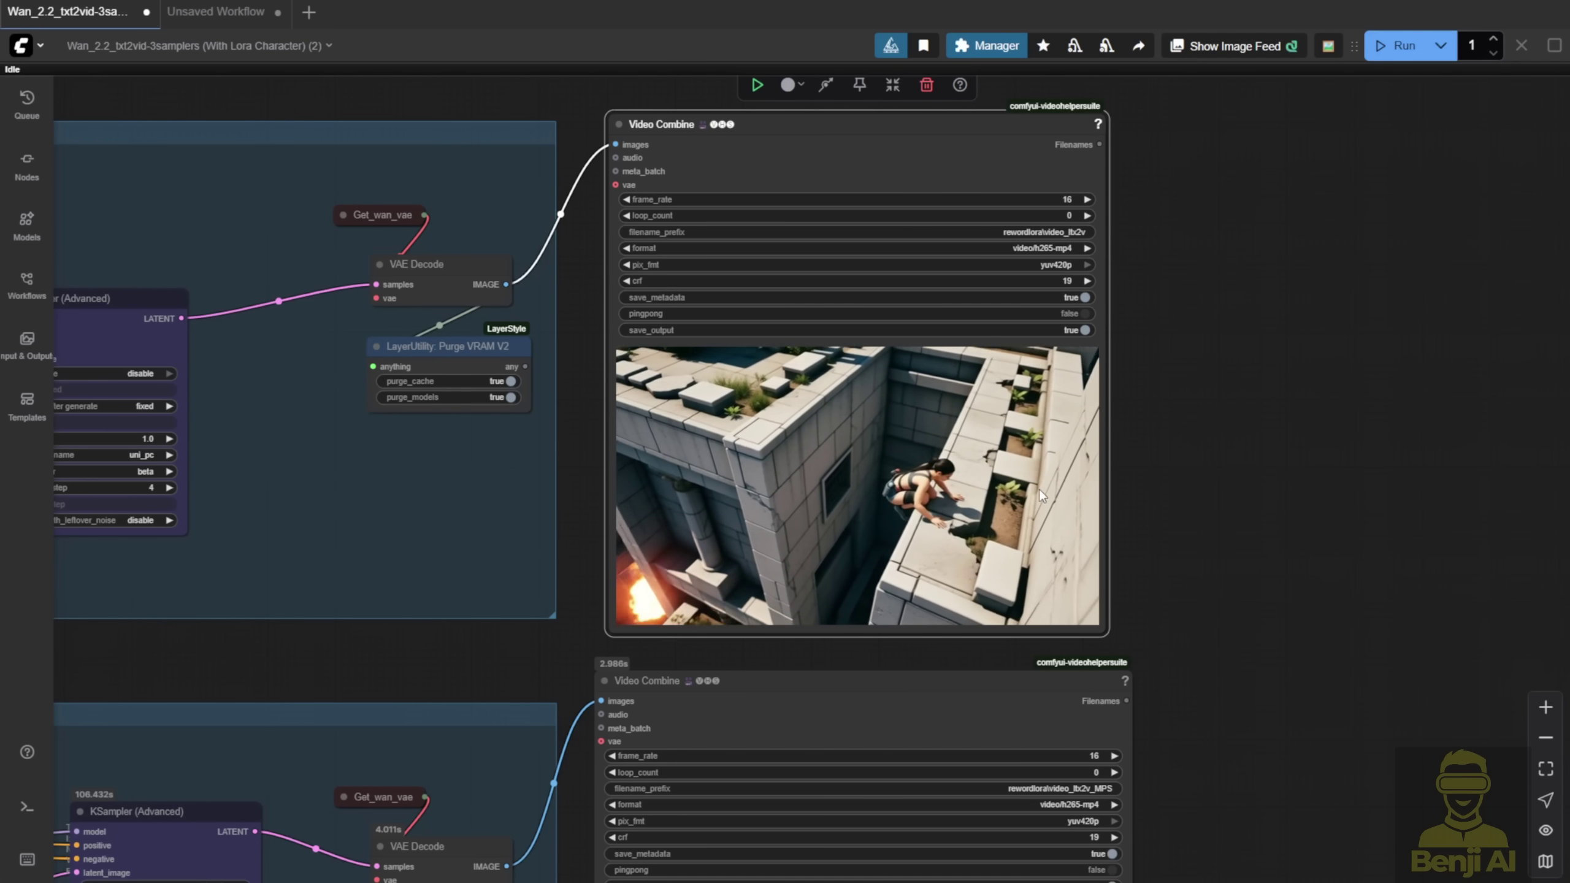
pyautogui.scroll(-9, 1227, 619)
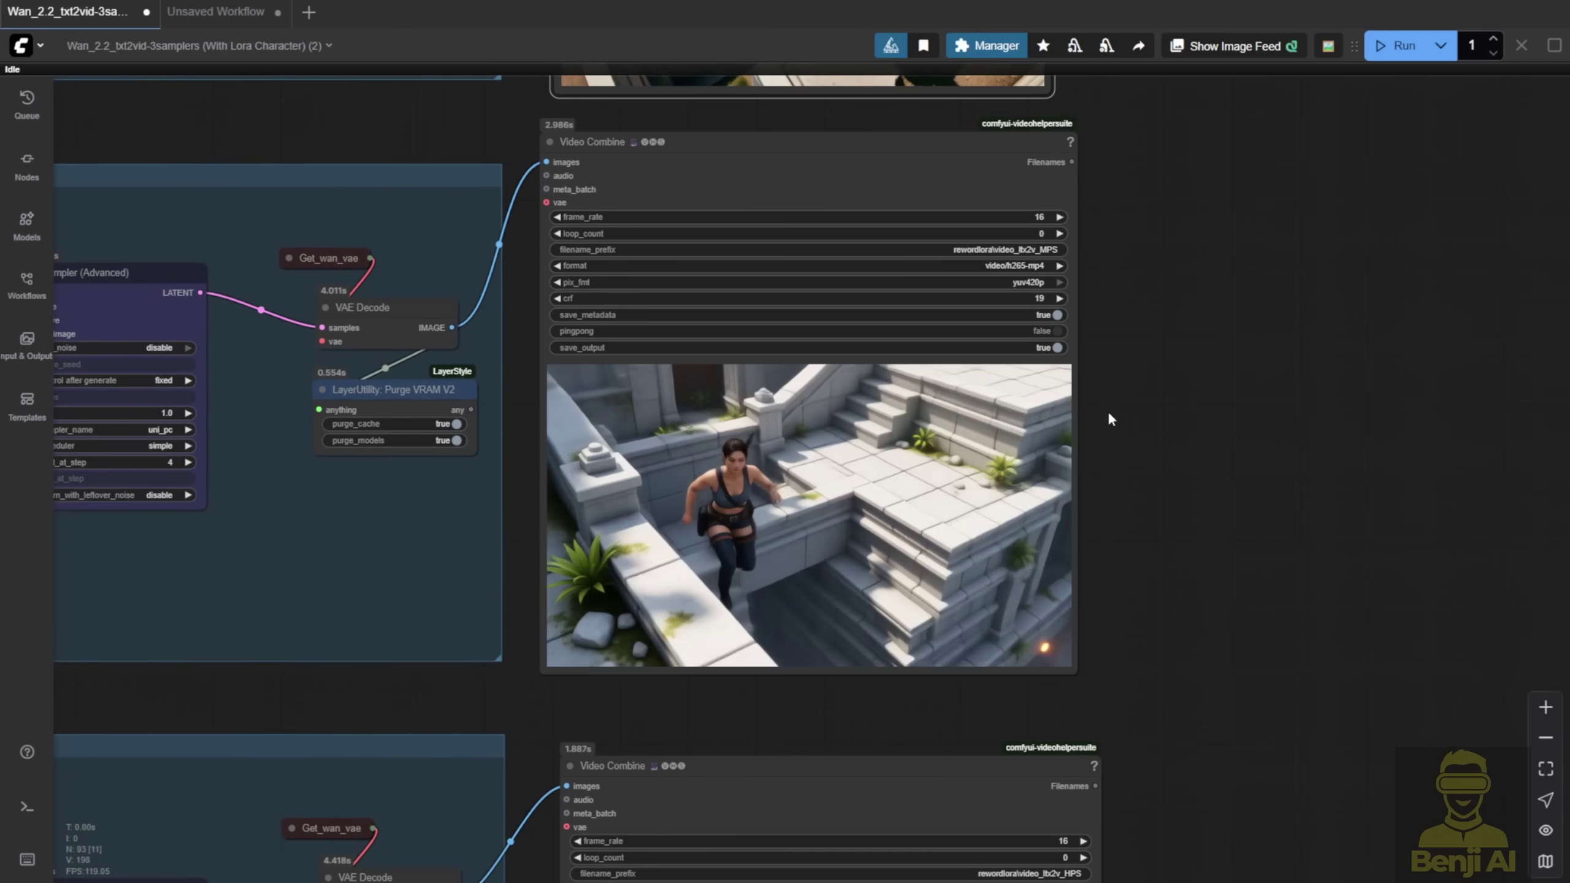
pyautogui.scroll(-4, 1127, 484)
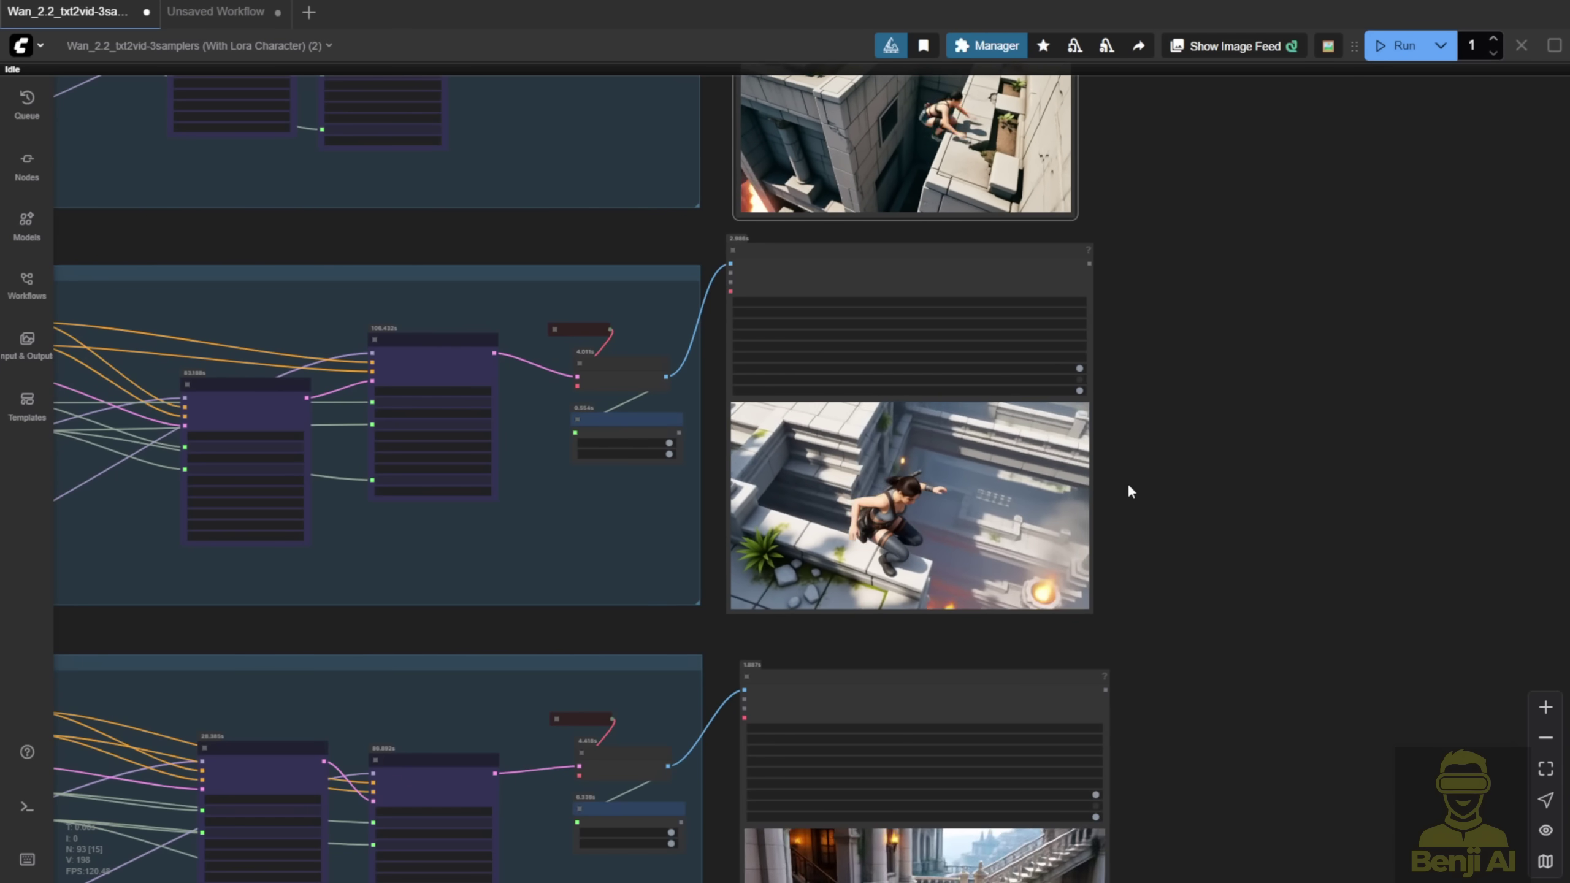
pyautogui.scroll(3, 674, 291)
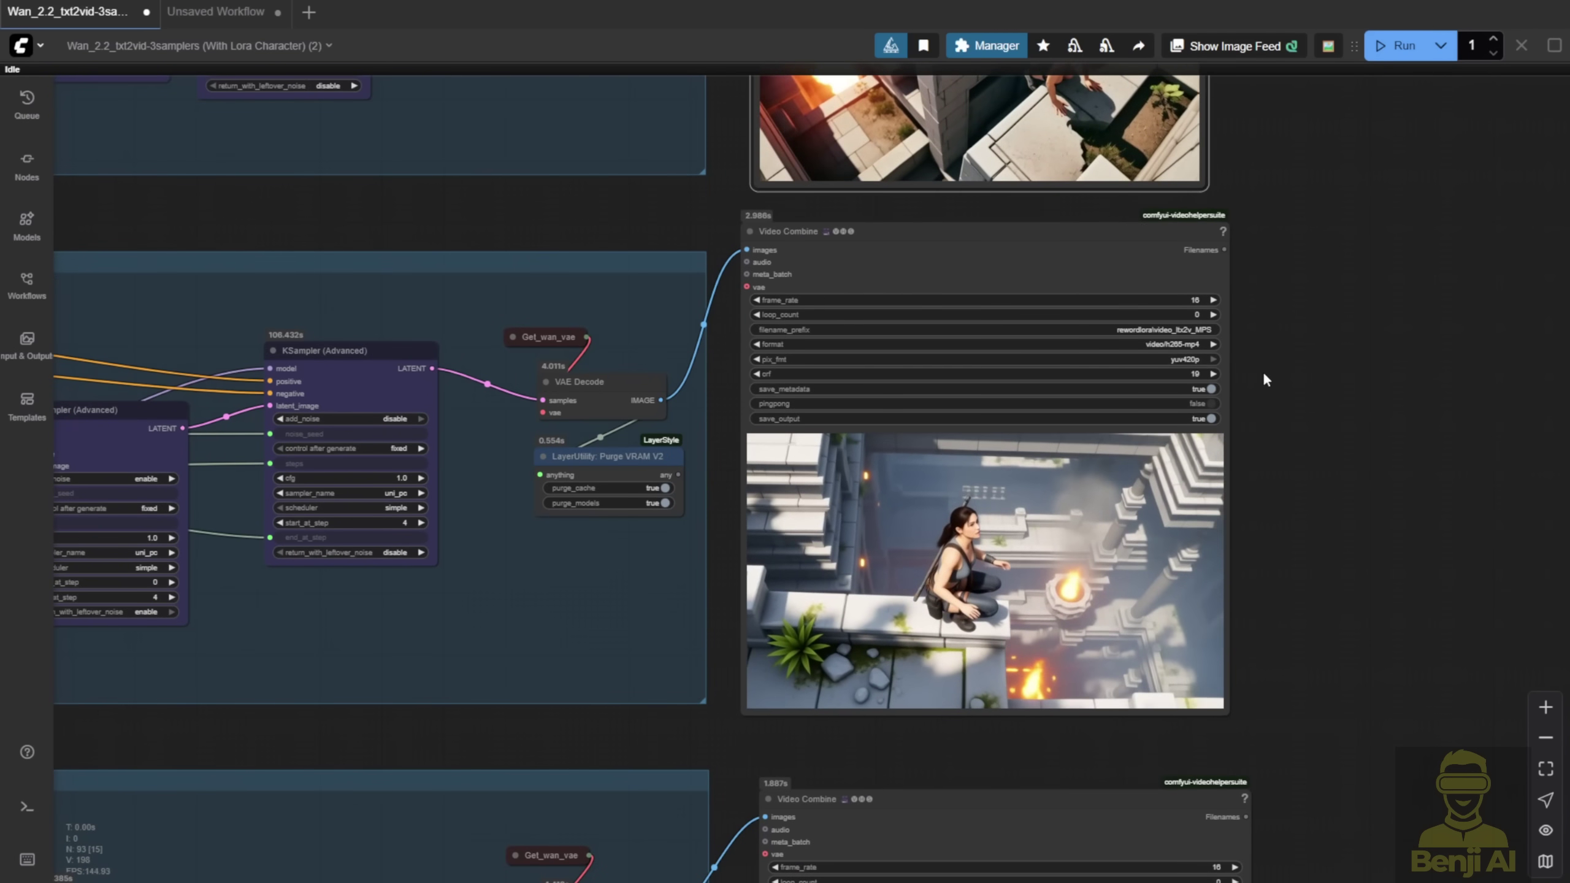
pyautogui.moveTo(1263, 370); pyautogui.dragTo(1192, 238)
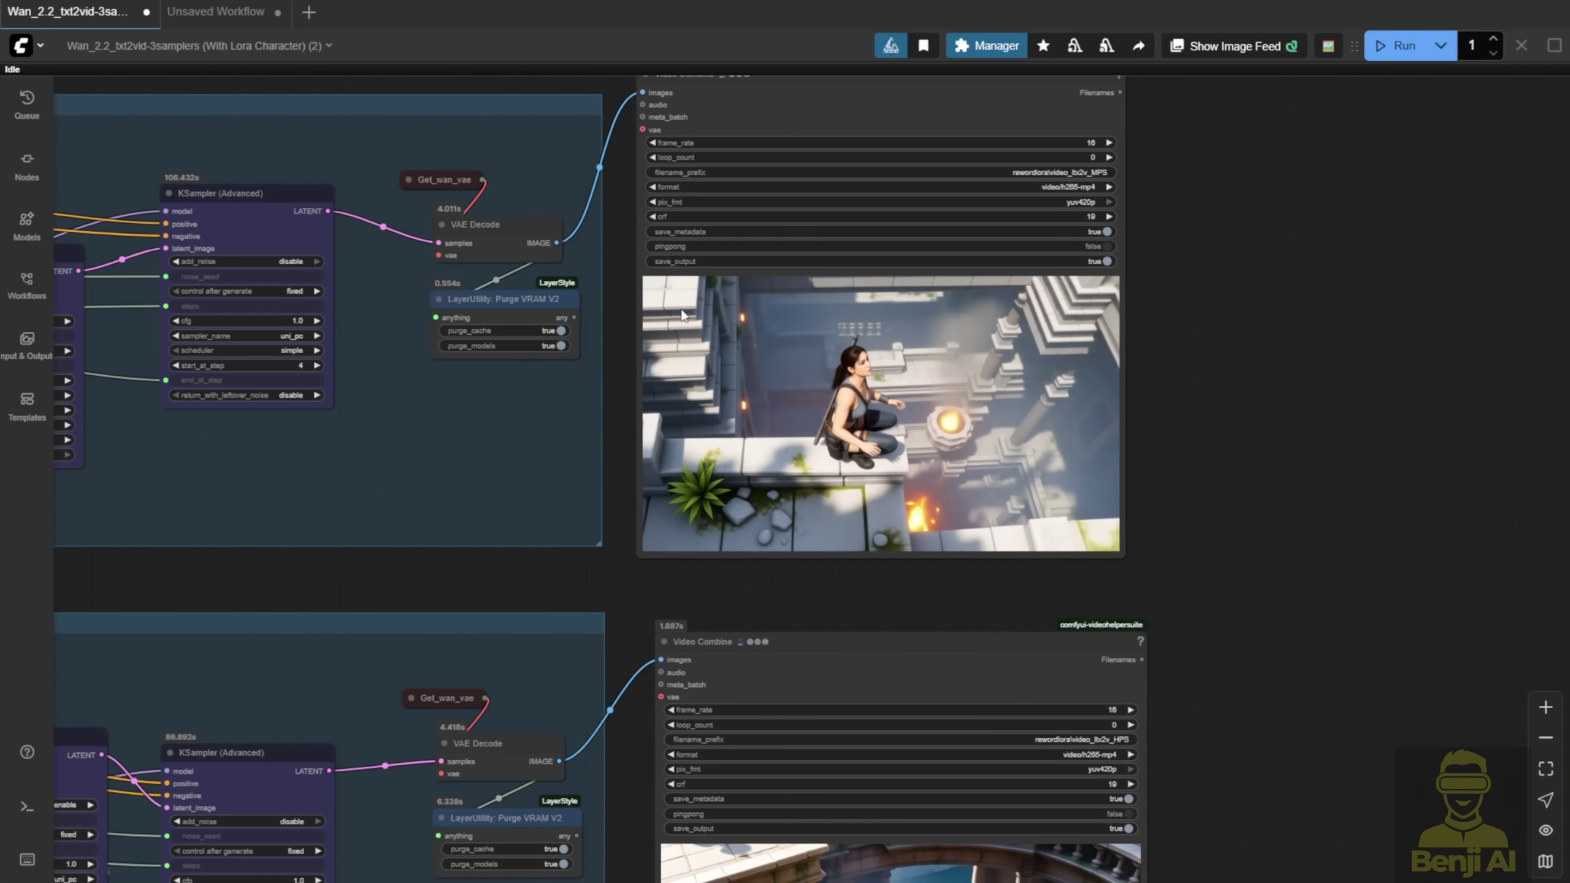
# Step: Align the HPS Video Combine node beneath the MPS one and review the HPS Sampling group
pyautogui.scroll(-5, 799, 371)
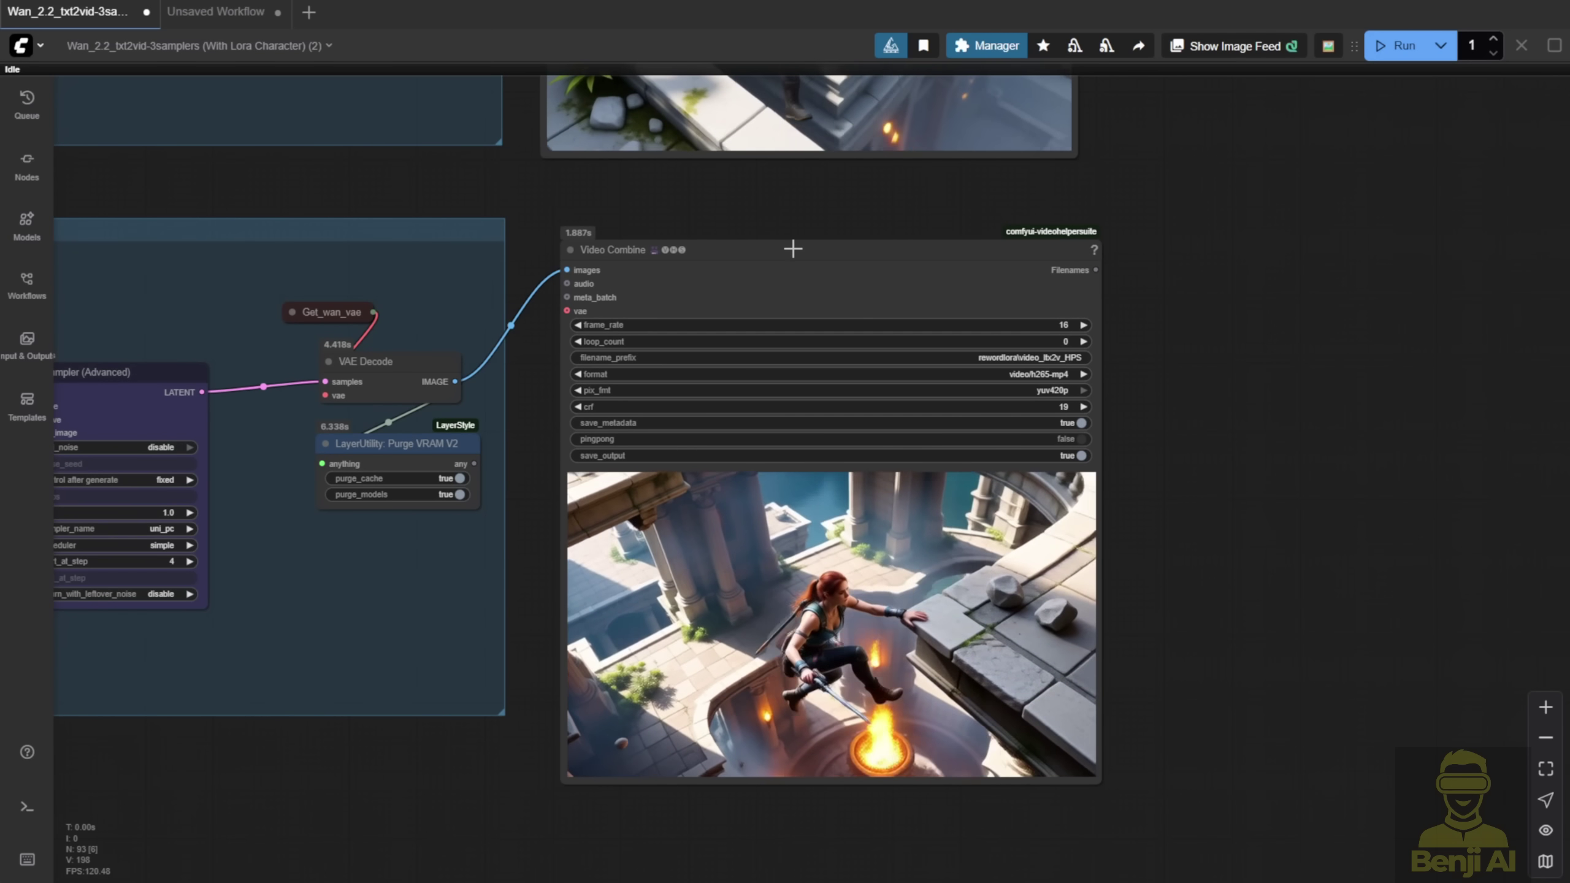
pyautogui.moveTo(793, 249); pyautogui.dragTo(767, 203)
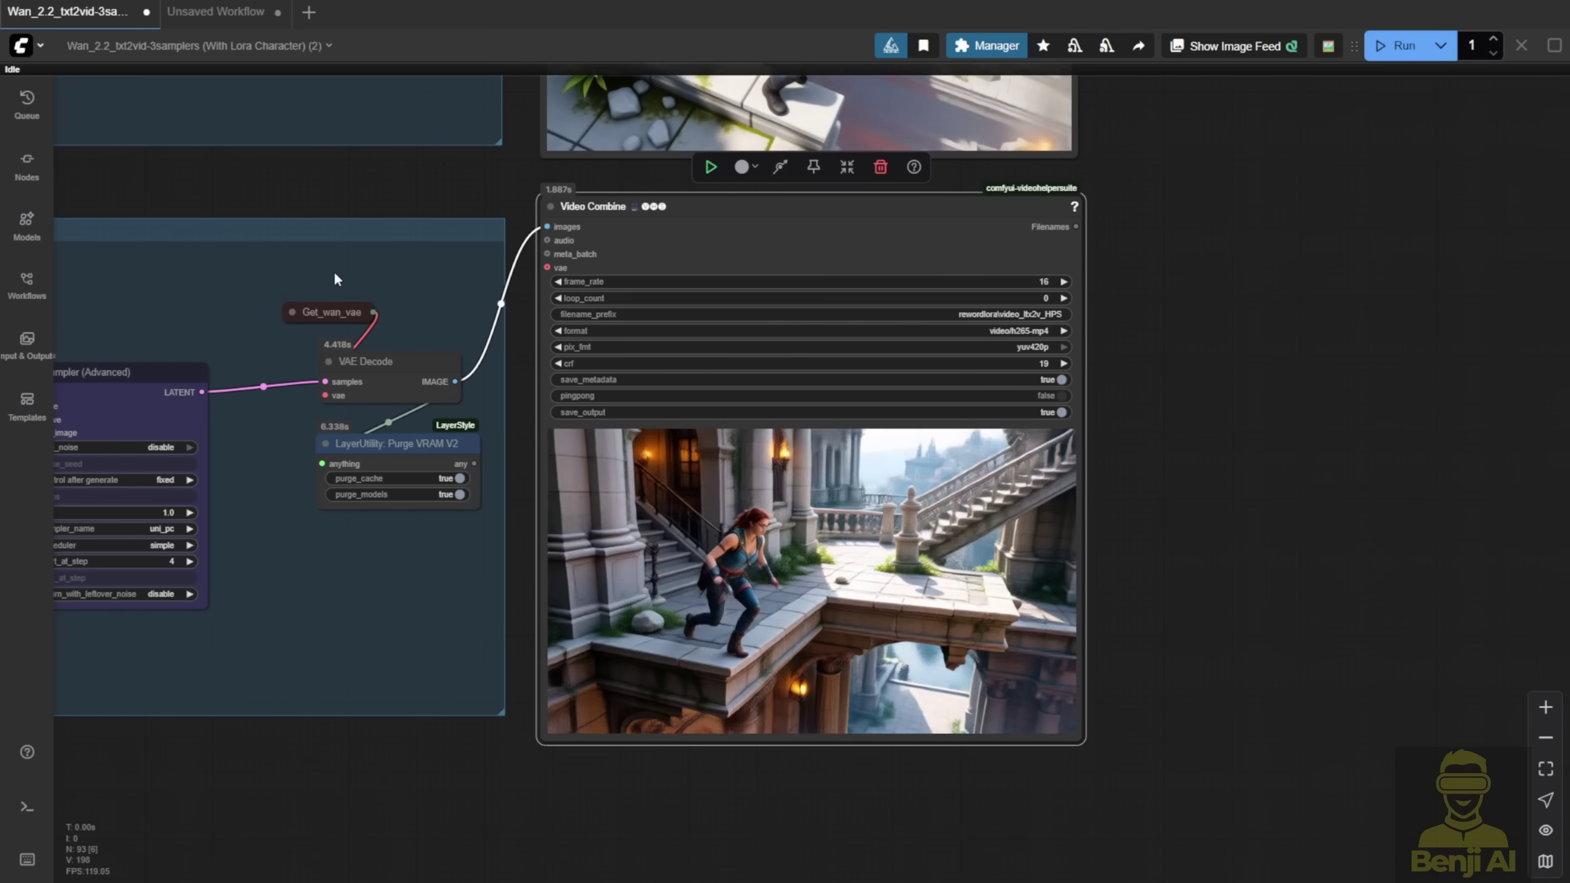
pyautogui.scroll(-2, 336, 277)
pyautogui.moveTo(329, 200); pyautogui.dragTo(1165, 255)
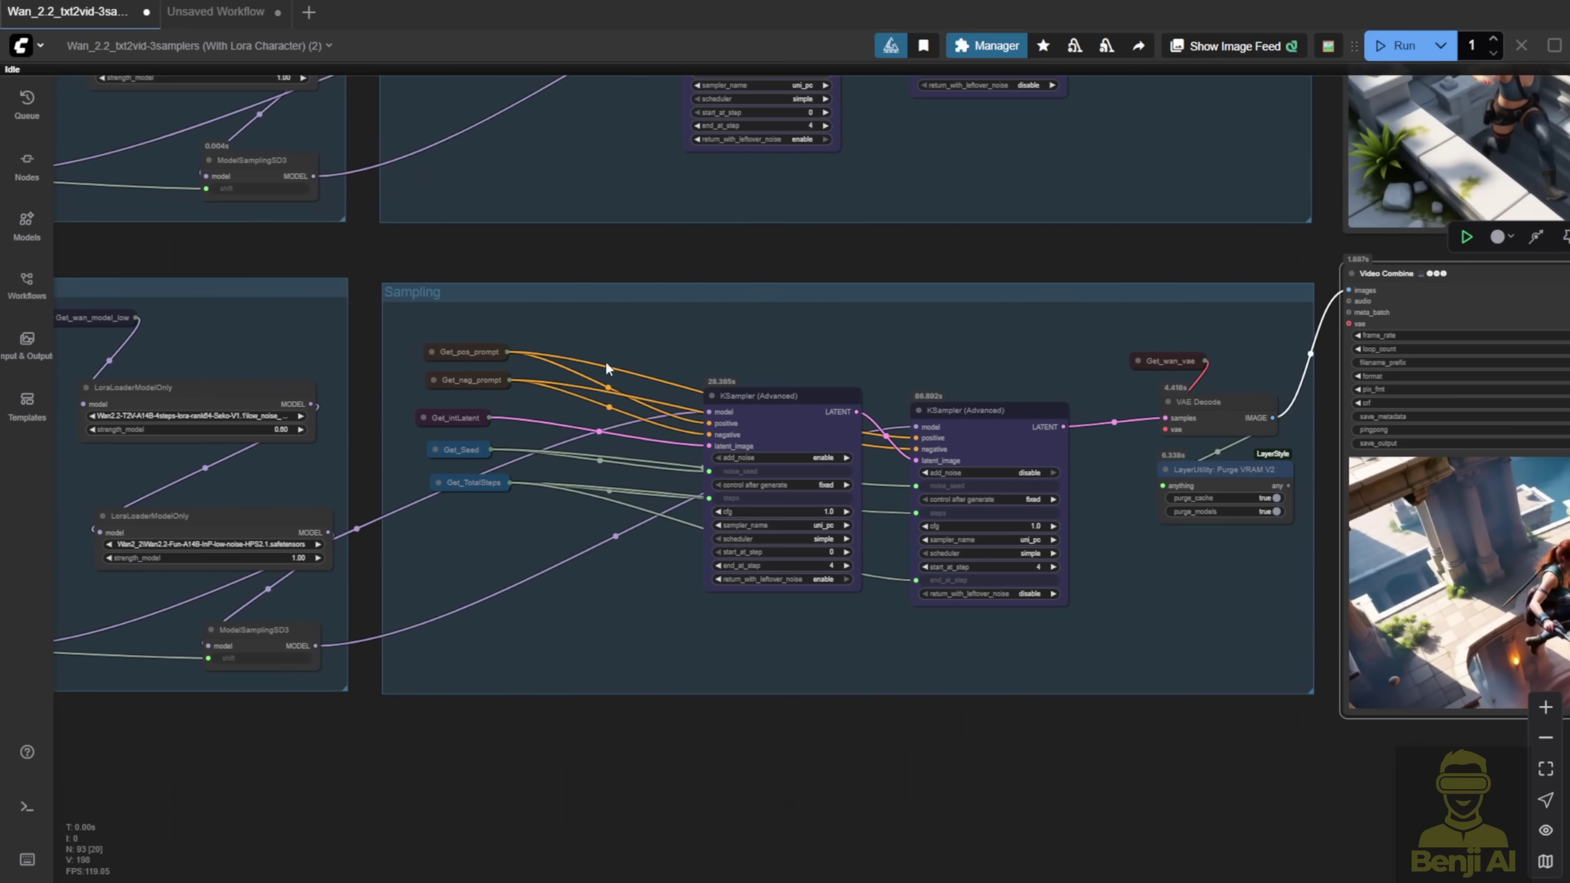
pyautogui.scroll(-5, 645, 302)
pyautogui.moveTo(635, 265); pyautogui.dragTo(757, 482)
pyautogui.scroll(9, 375, 396)
pyautogui.moveTo(450, 427); pyautogui.dragTo(609, 468)
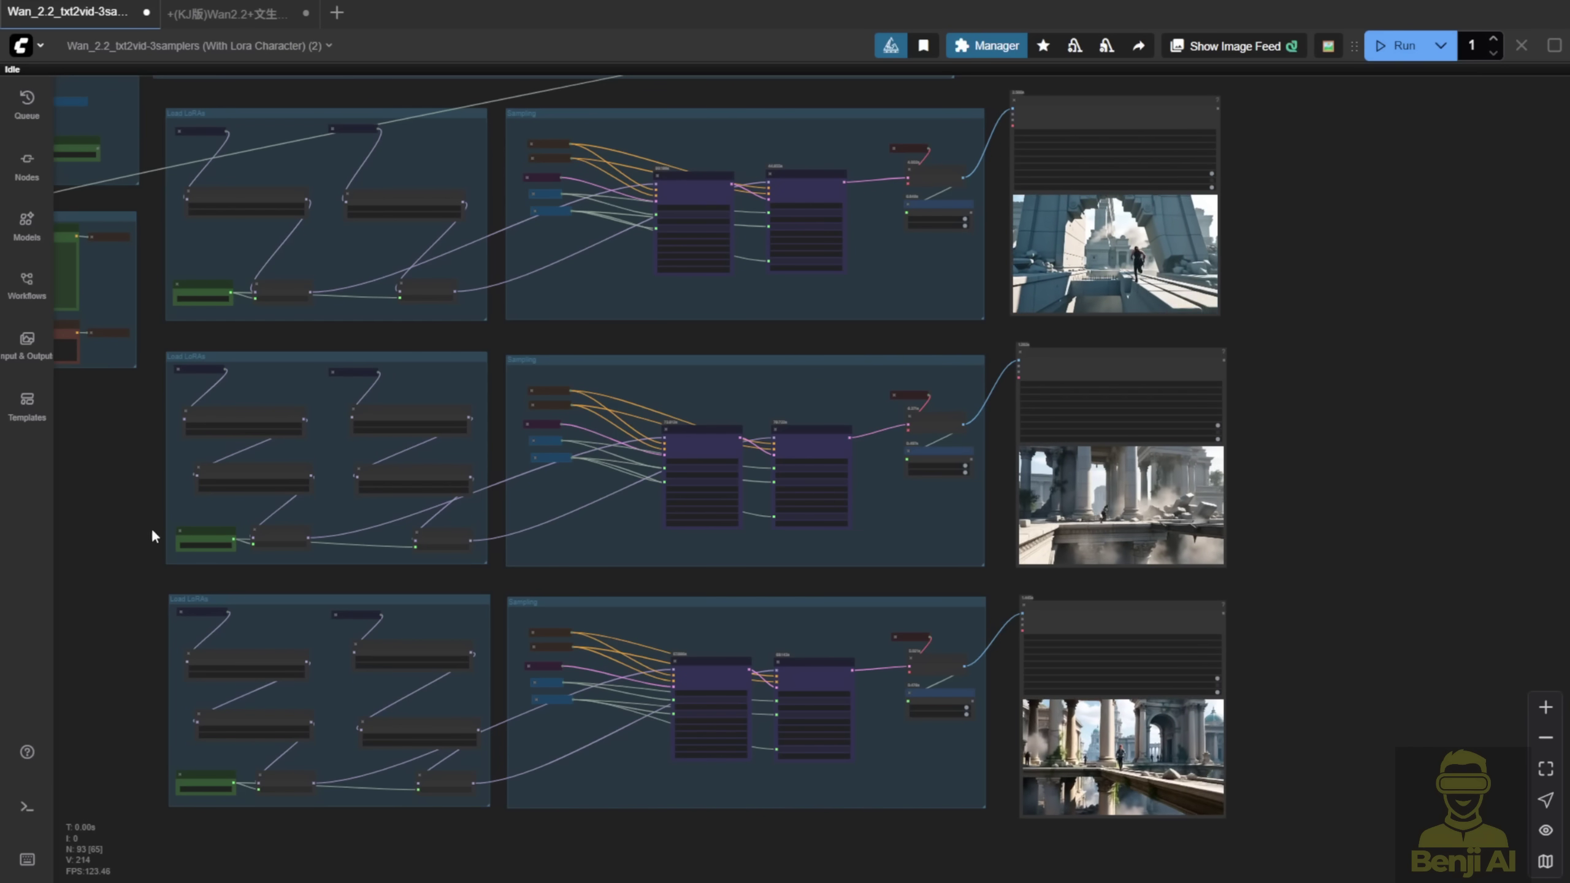
# Step: Examine the high-noise and low-noise LoRA loaders in the MPS and HPS2.1 Load LoRAs groups
pyautogui.moveTo(479, 344); pyautogui.dragTo(711, 455)
pyautogui.scroll(6, 670, 439)
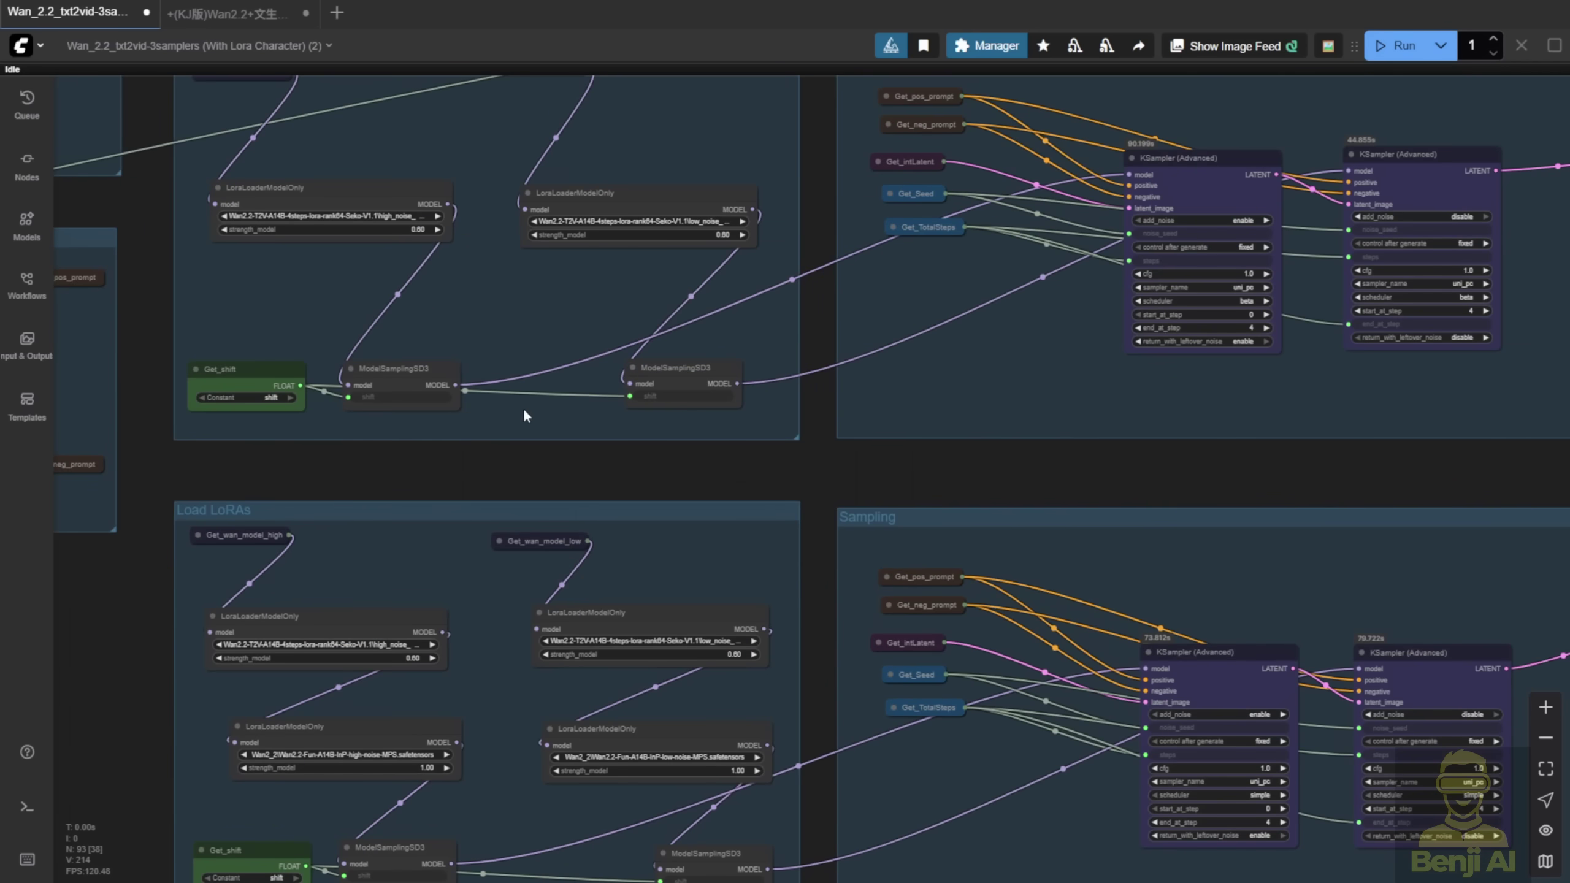
pyautogui.moveTo(457, 322); pyautogui.dragTo(488, 448)
pyautogui.scroll(3, 488, 448)
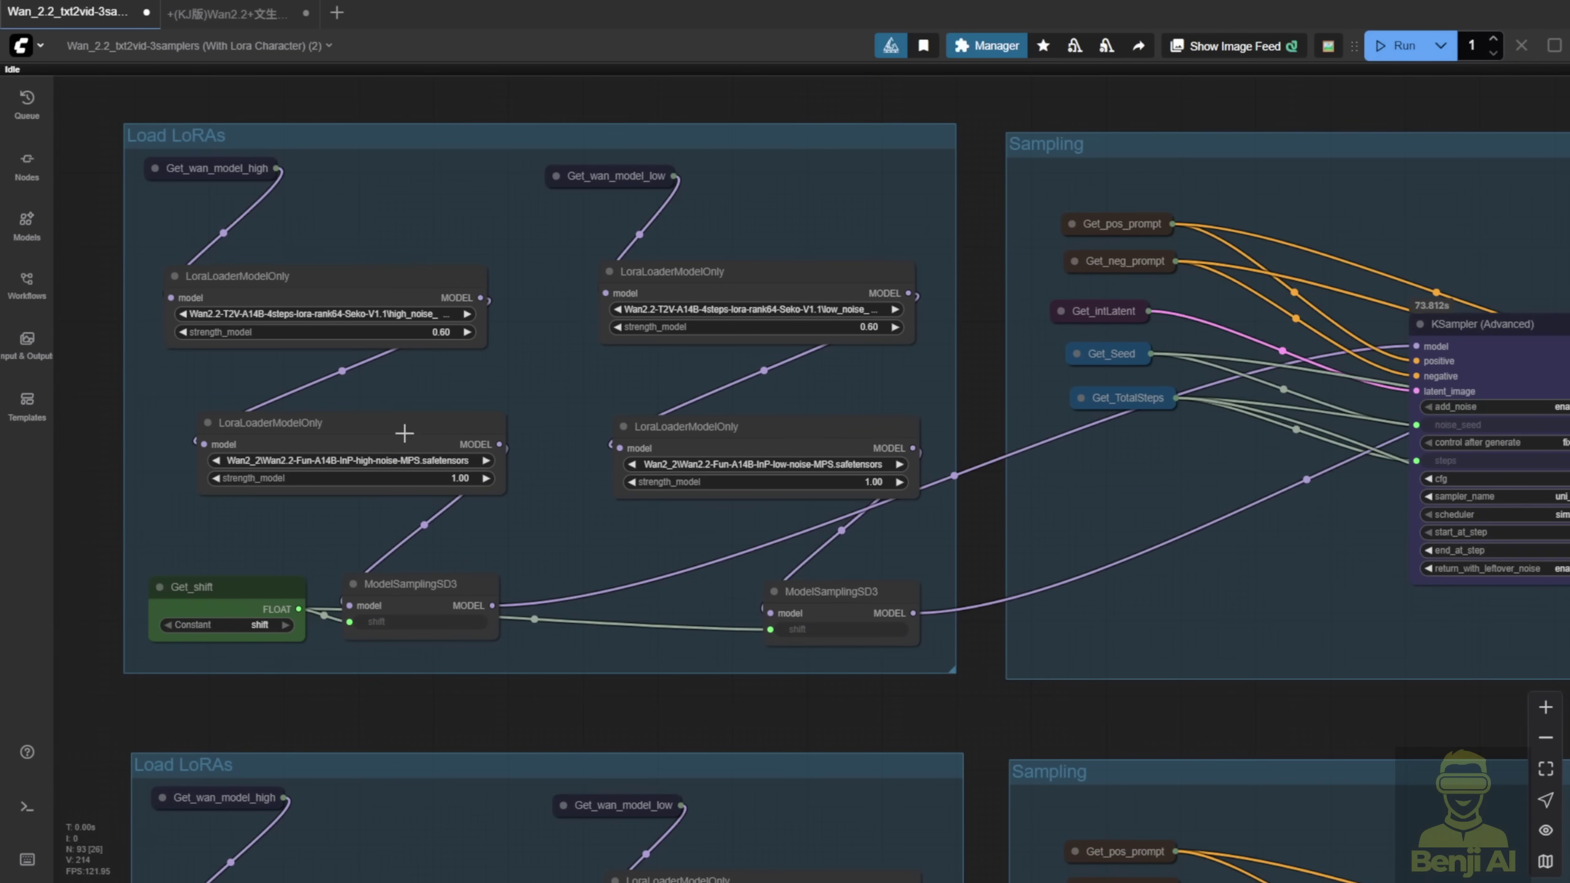
pyautogui.click(393, 437)
pyautogui.scroll(4, 334, 486)
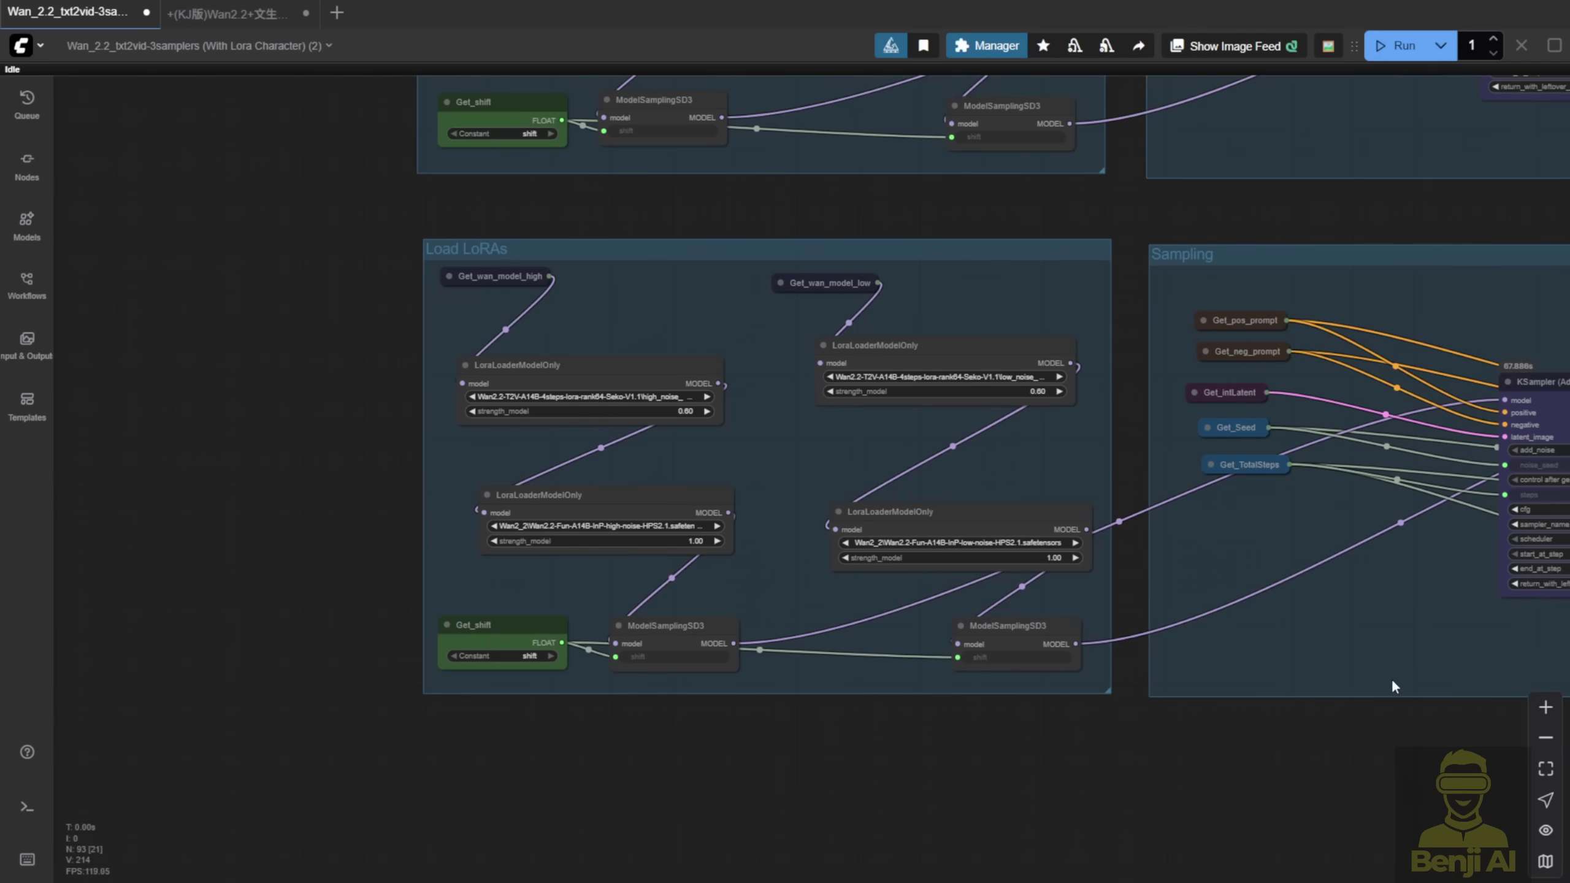
# Step: View the newly generated HPS video in the Video Combine node beside the lowest Sampling group
pyautogui.moveTo(1274, 689); pyautogui.dragTo(170, 655)
pyautogui.scroll(-1, 993, 721)
pyautogui.moveTo(1047, 728); pyautogui.dragTo(618, 774)
pyautogui.scroll(-5, 1101, 646)
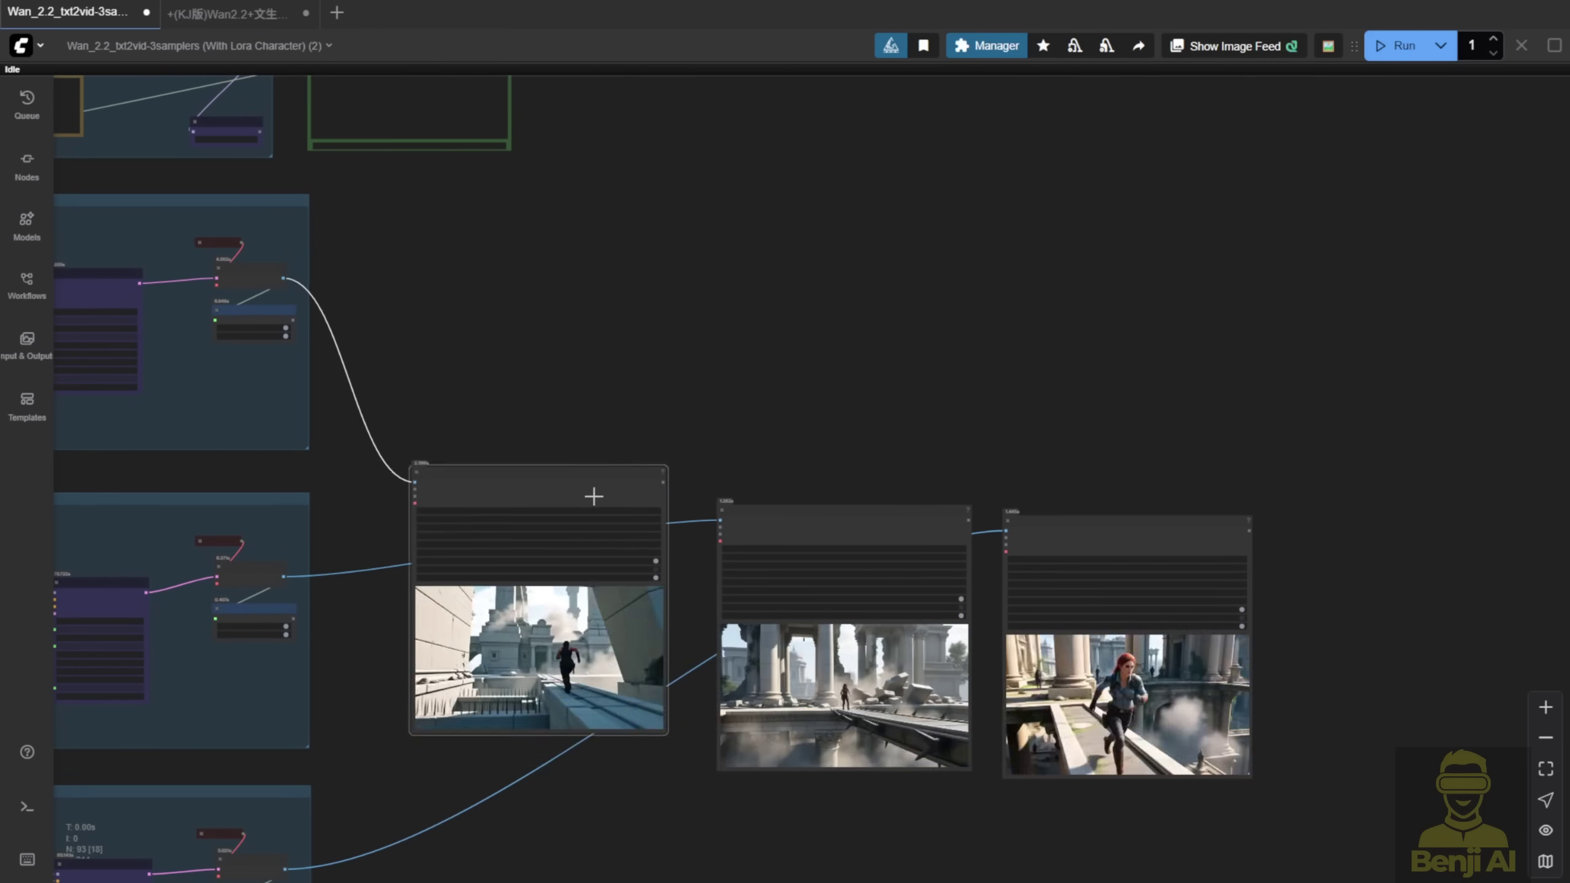
# Step: Line up the baseline, MPS and HPS Video Combine nodes in one row, with the Concatenate prompt node above them
pyautogui.click(592, 501)
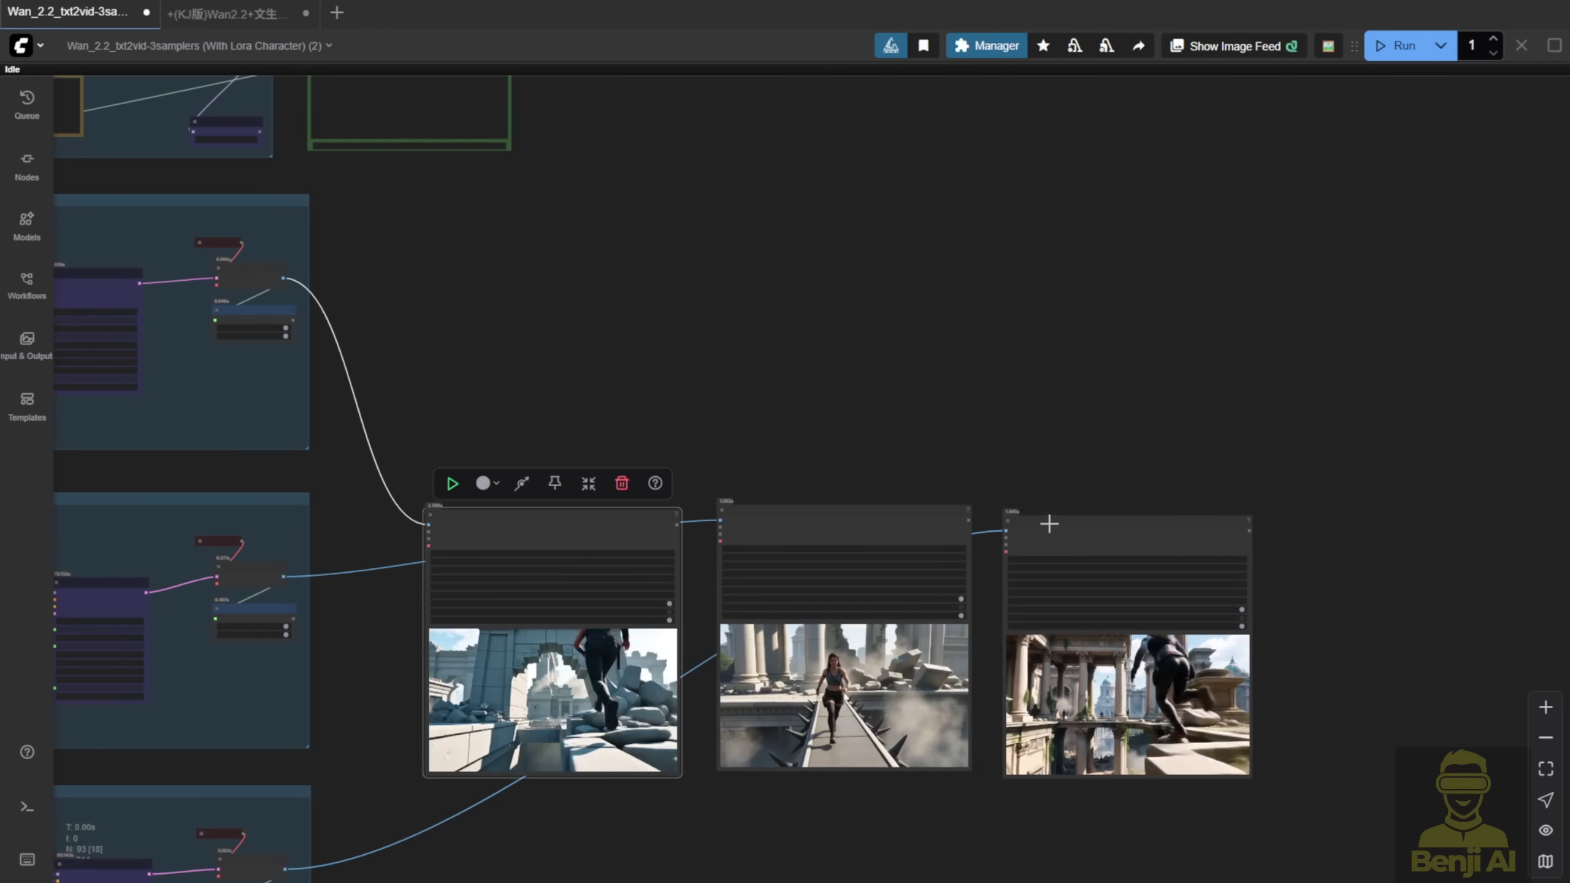
pyautogui.scroll(-3, 796, 432)
pyautogui.moveTo(759, 363); pyautogui.dragTo(759, 407)
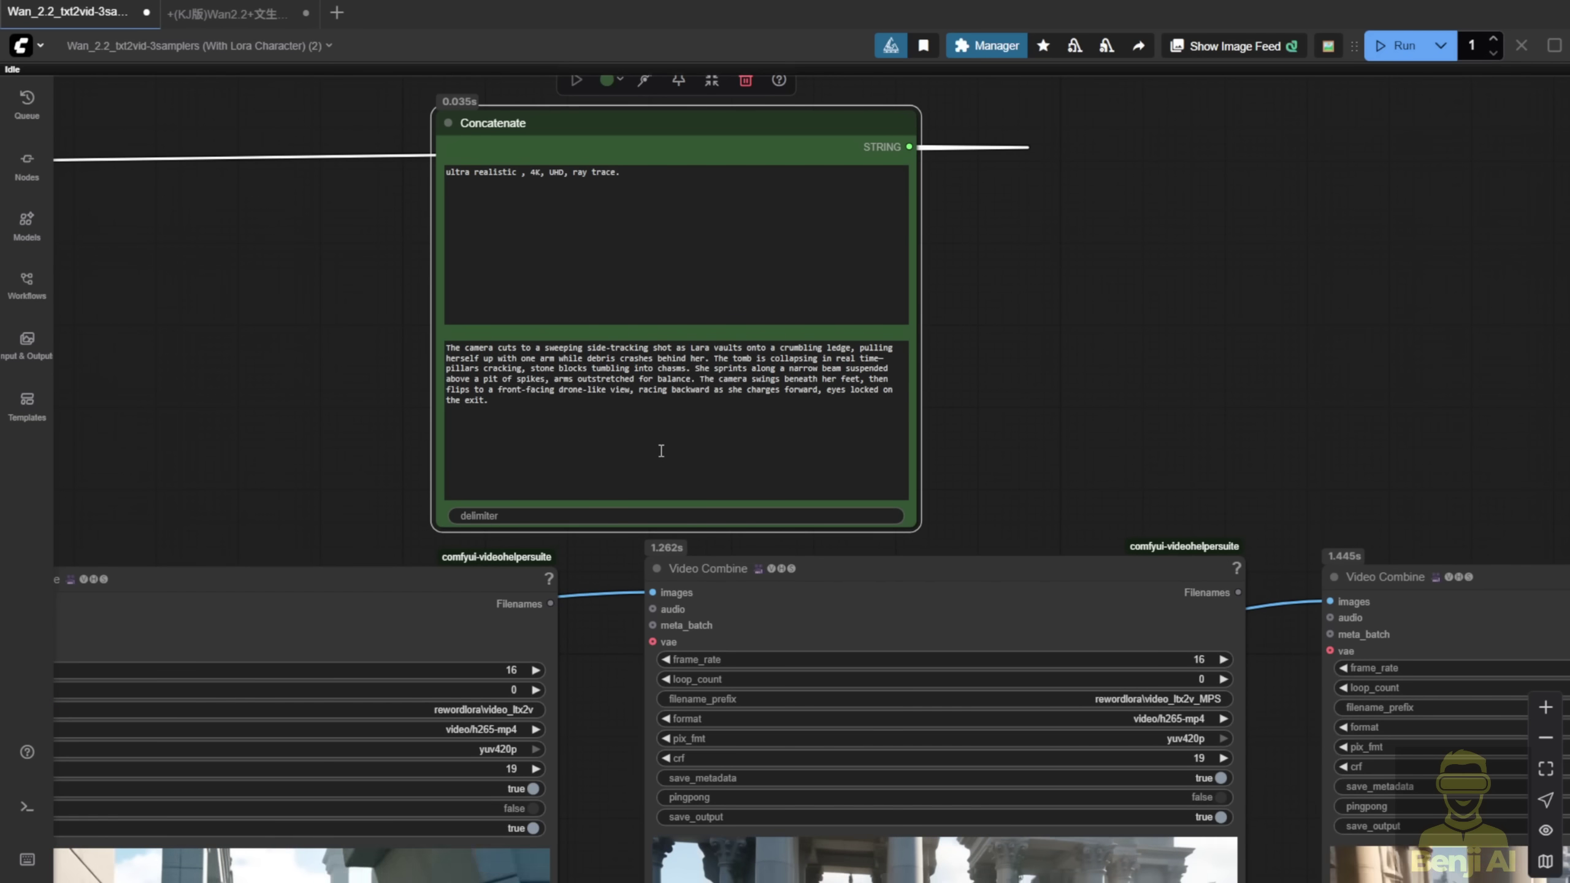
pyautogui.moveTo(1070, 503); pyautogui.dragTo(1196, 53)
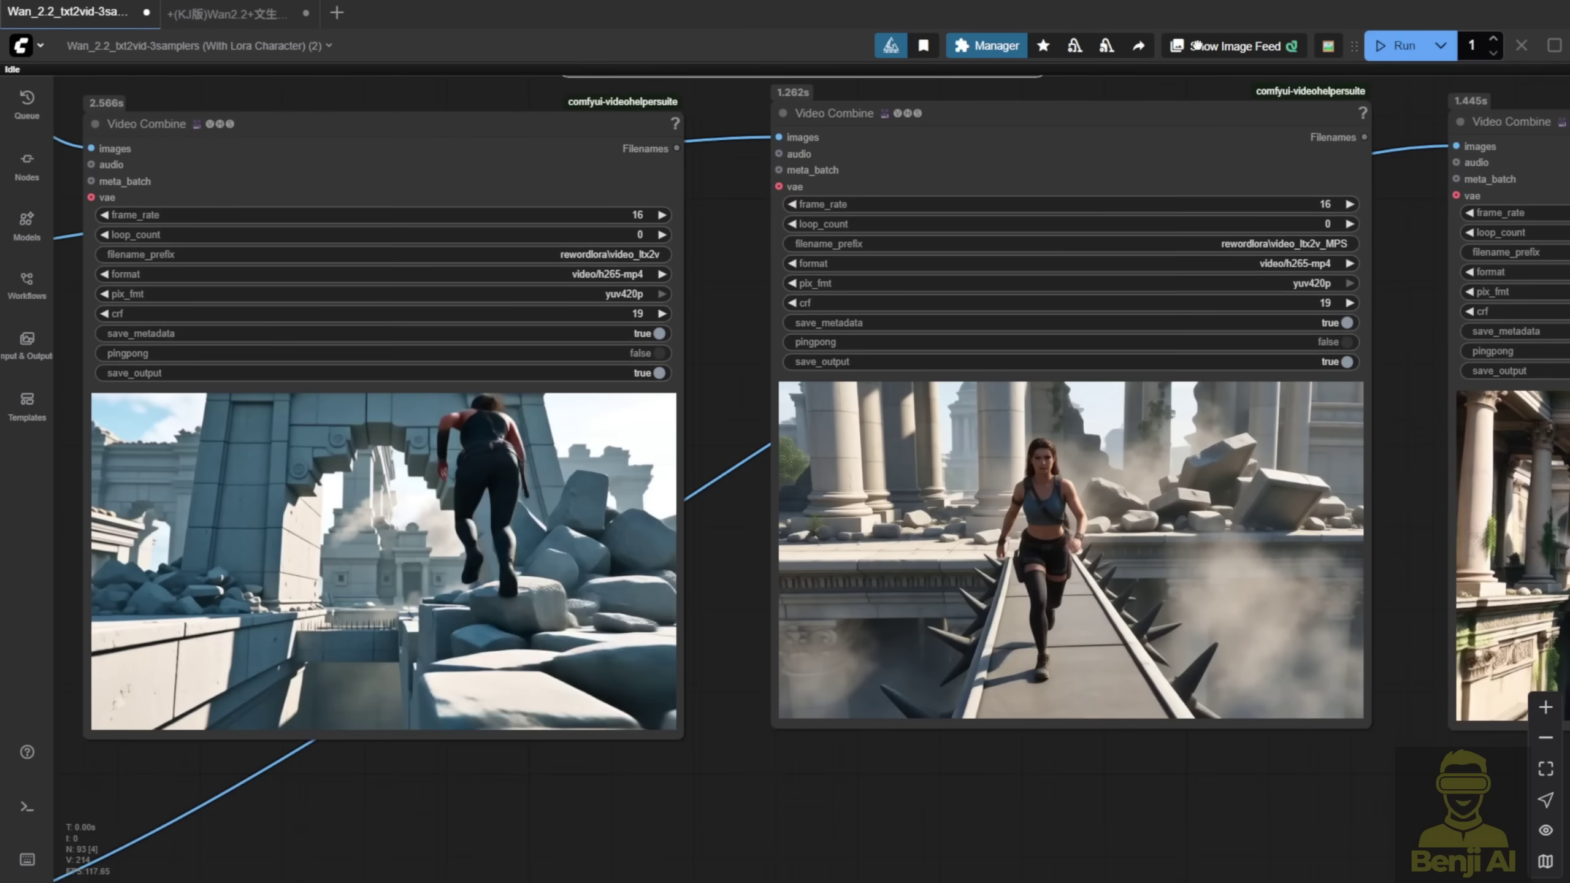
# Step: Compare the baseline, MPS and HPS videos playing in the row of Video Combine nodes
pyautogui.scroll(-3, 769, 538)
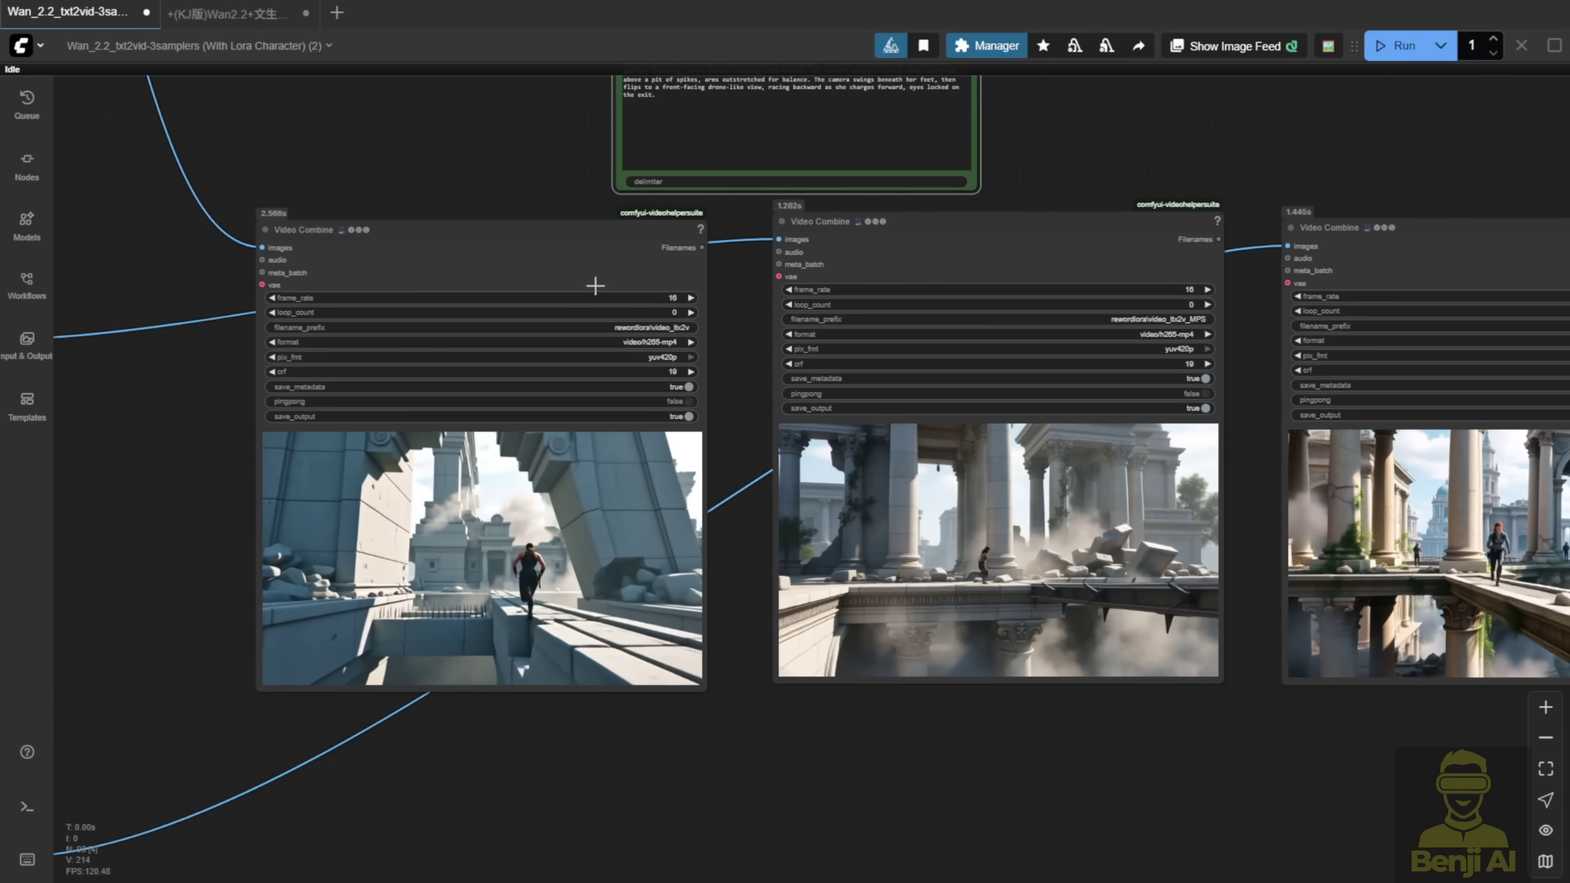
pyautogui.scroll(2, 625, 320)
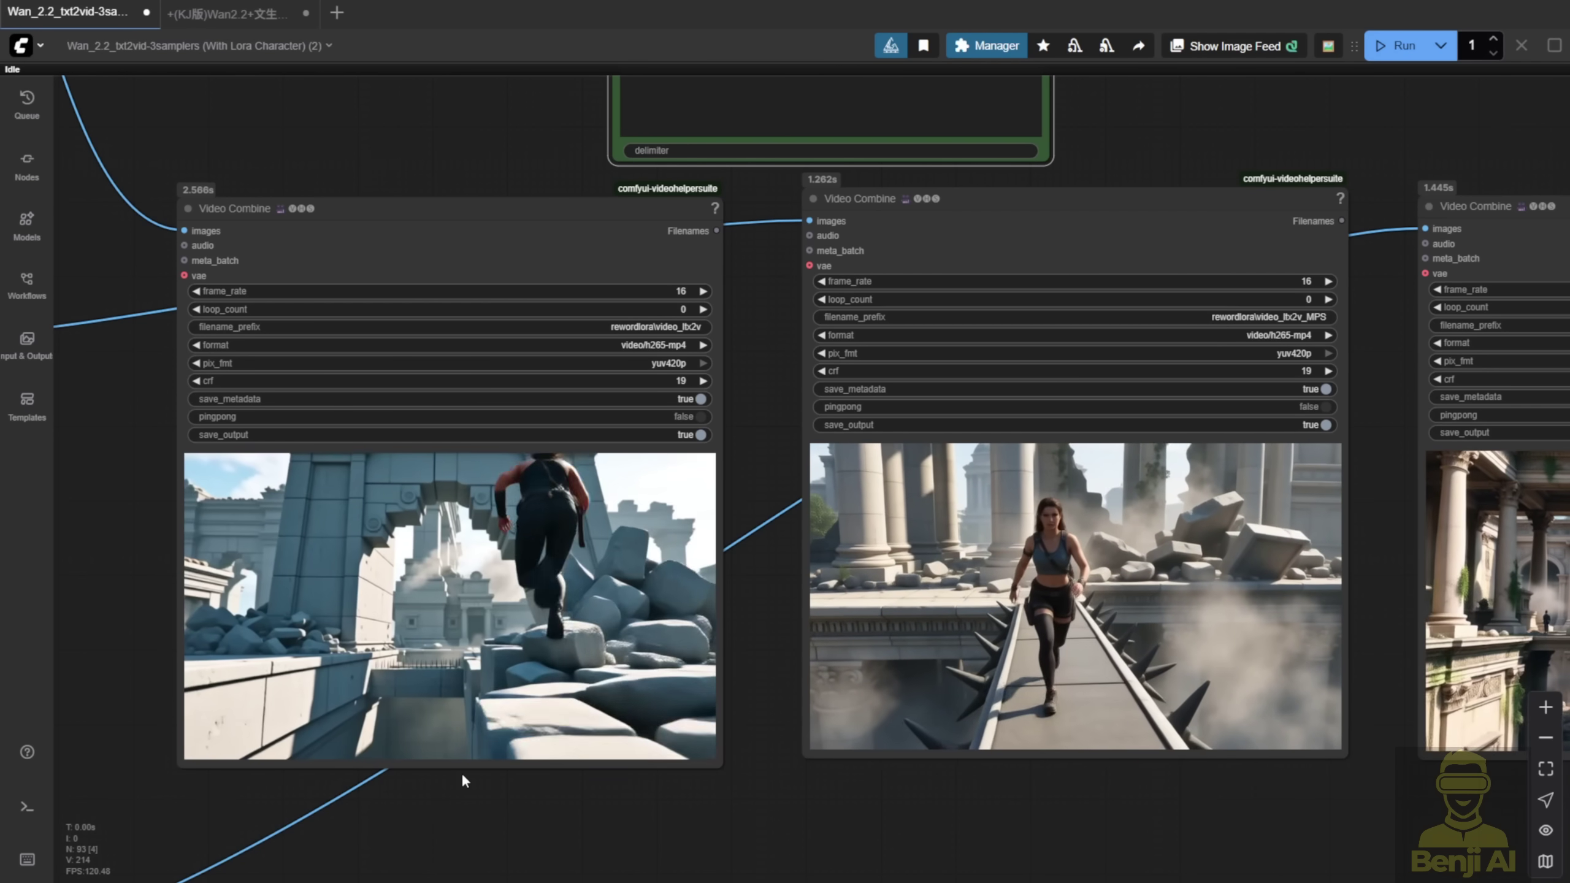
pyautogui.scroll(-2, 1128, 852)
pyautogui.moveTo(1128, 852); pyautogui.dragTo(668, 865)
pyautogui.scroll(2, 797, 544)
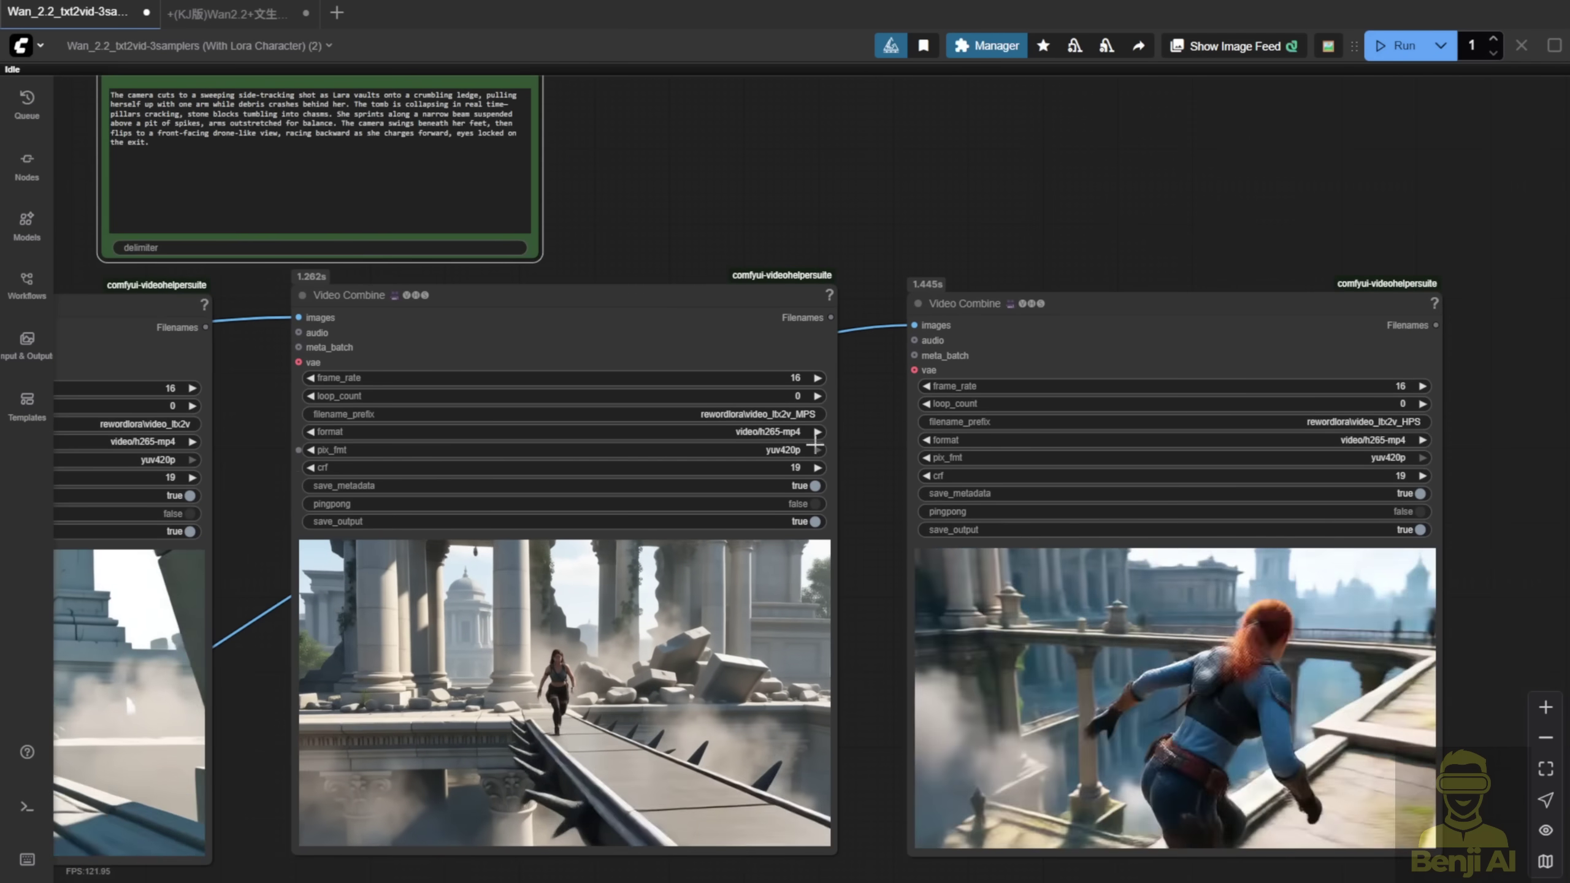
pyautogui.moveTo(859, 456); pyautogui.dragTo(873, 393)
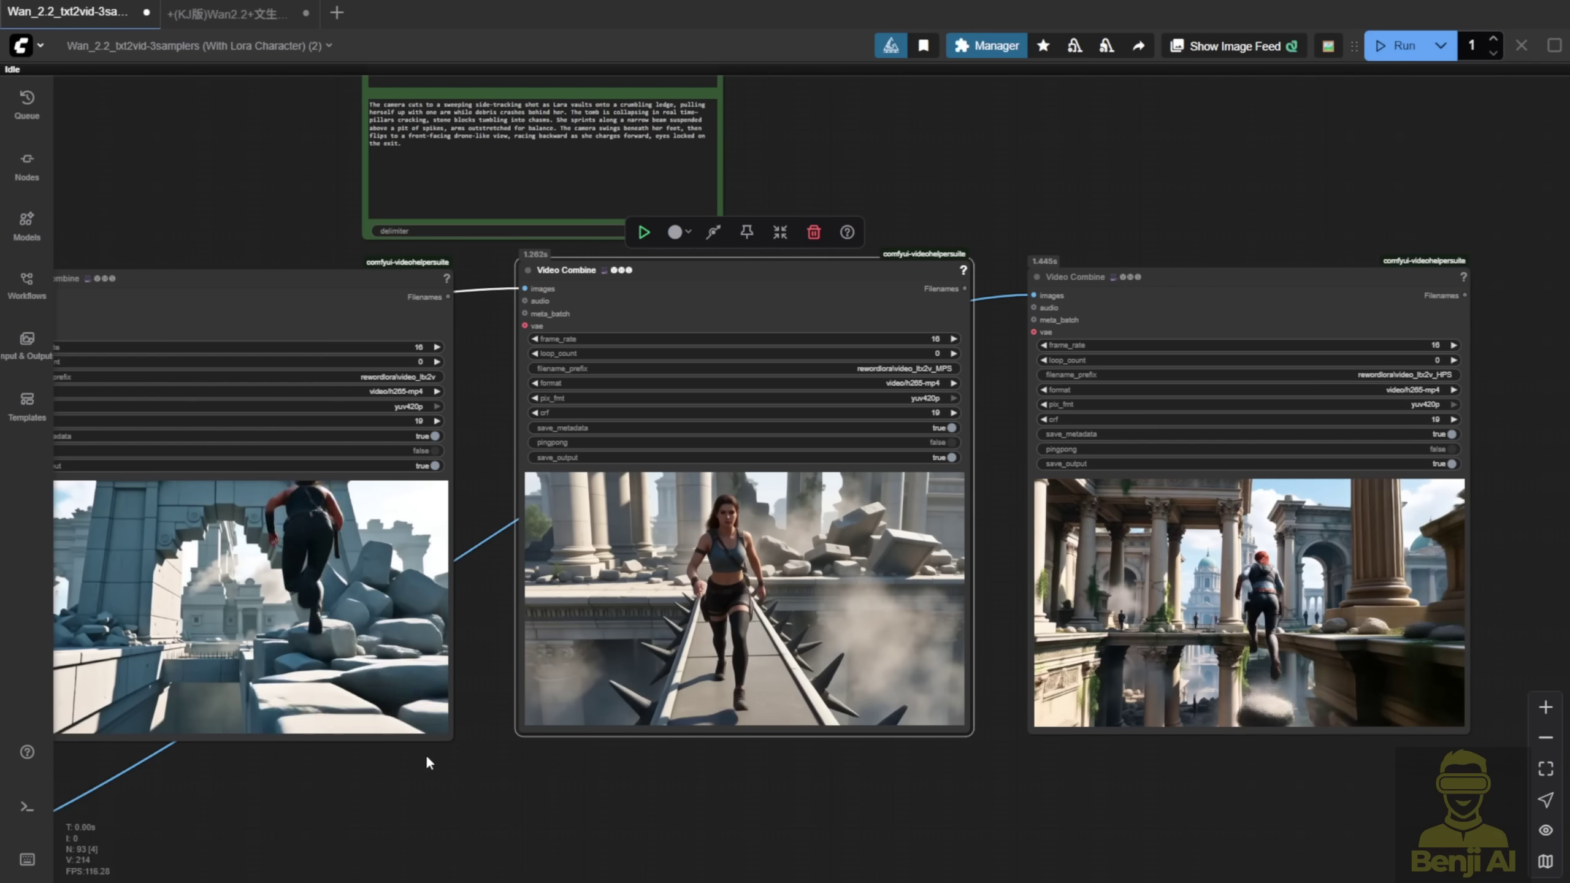
pyautogui.scroll(-5, 270, 795)
pyautogui.moveTo(262, 813); pyautogui.dragTo(1167, 648)
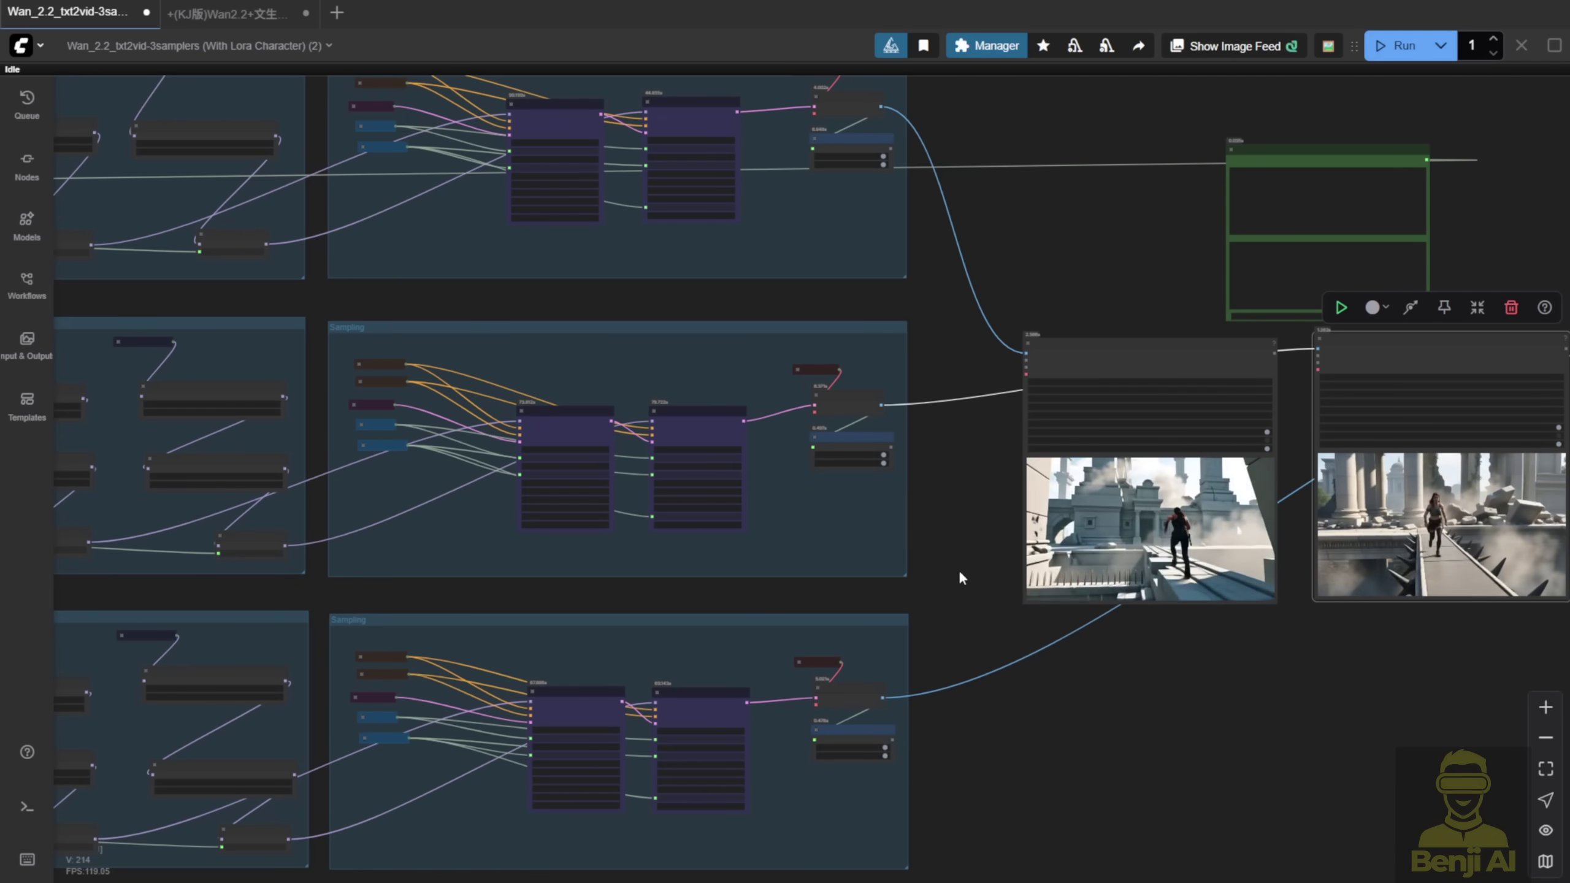
# Step: Set the low-noise reward LoRA in the MPS Load LoRAs group to Wan2.2-Fun-A14B-InP-low-noise-HPS2.1.safetensors
pyautogui.moveTo(959, 572); pyautogui.dragTo(1266, 619)
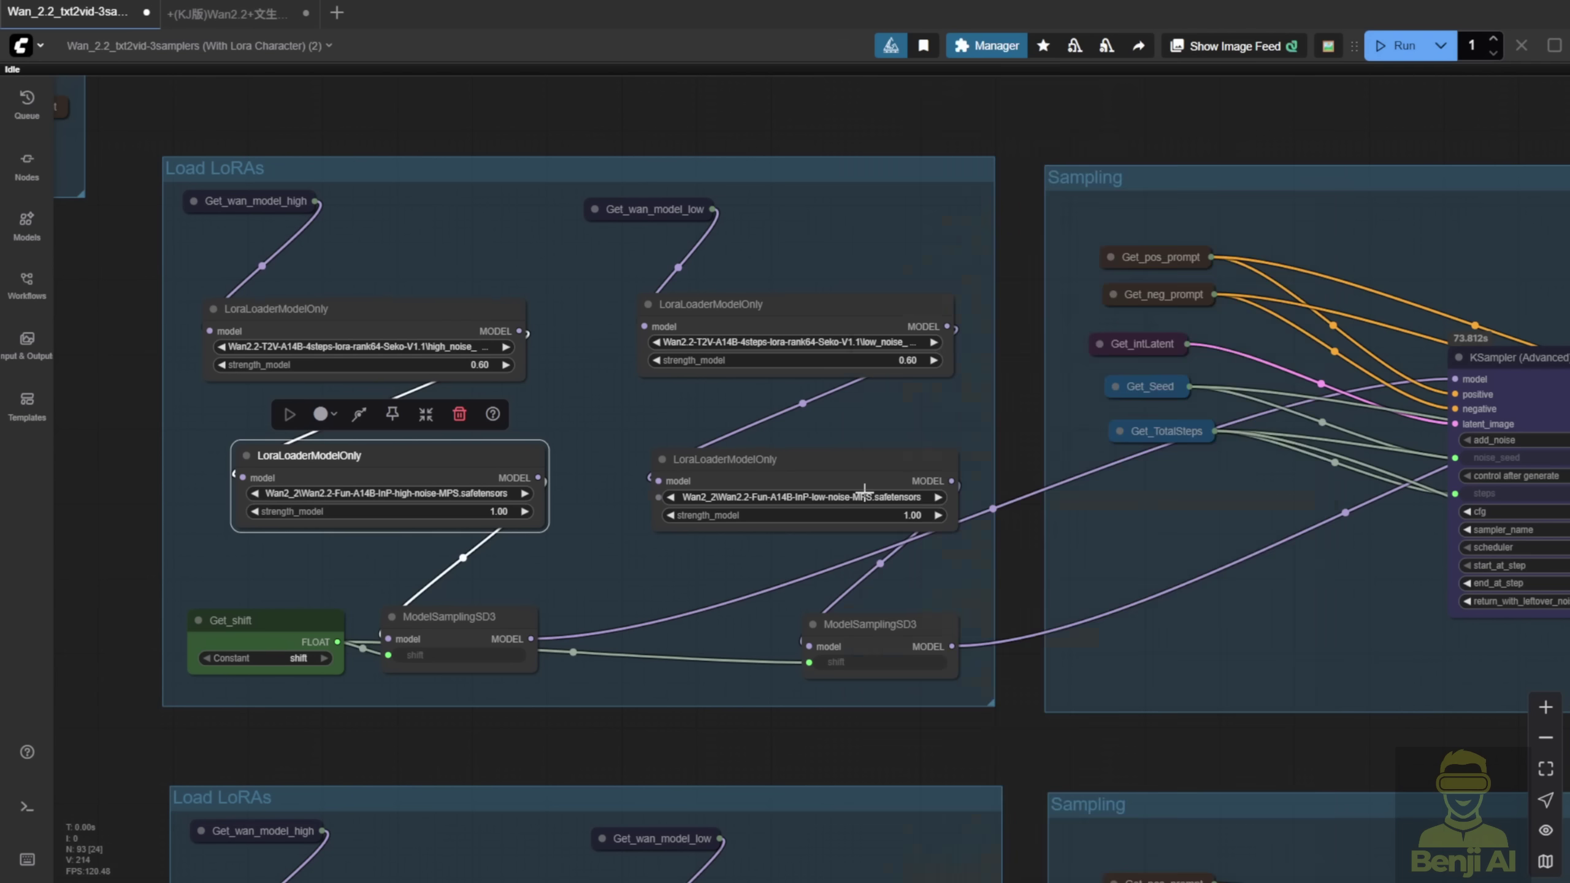
pyautogui.click(861, 497)
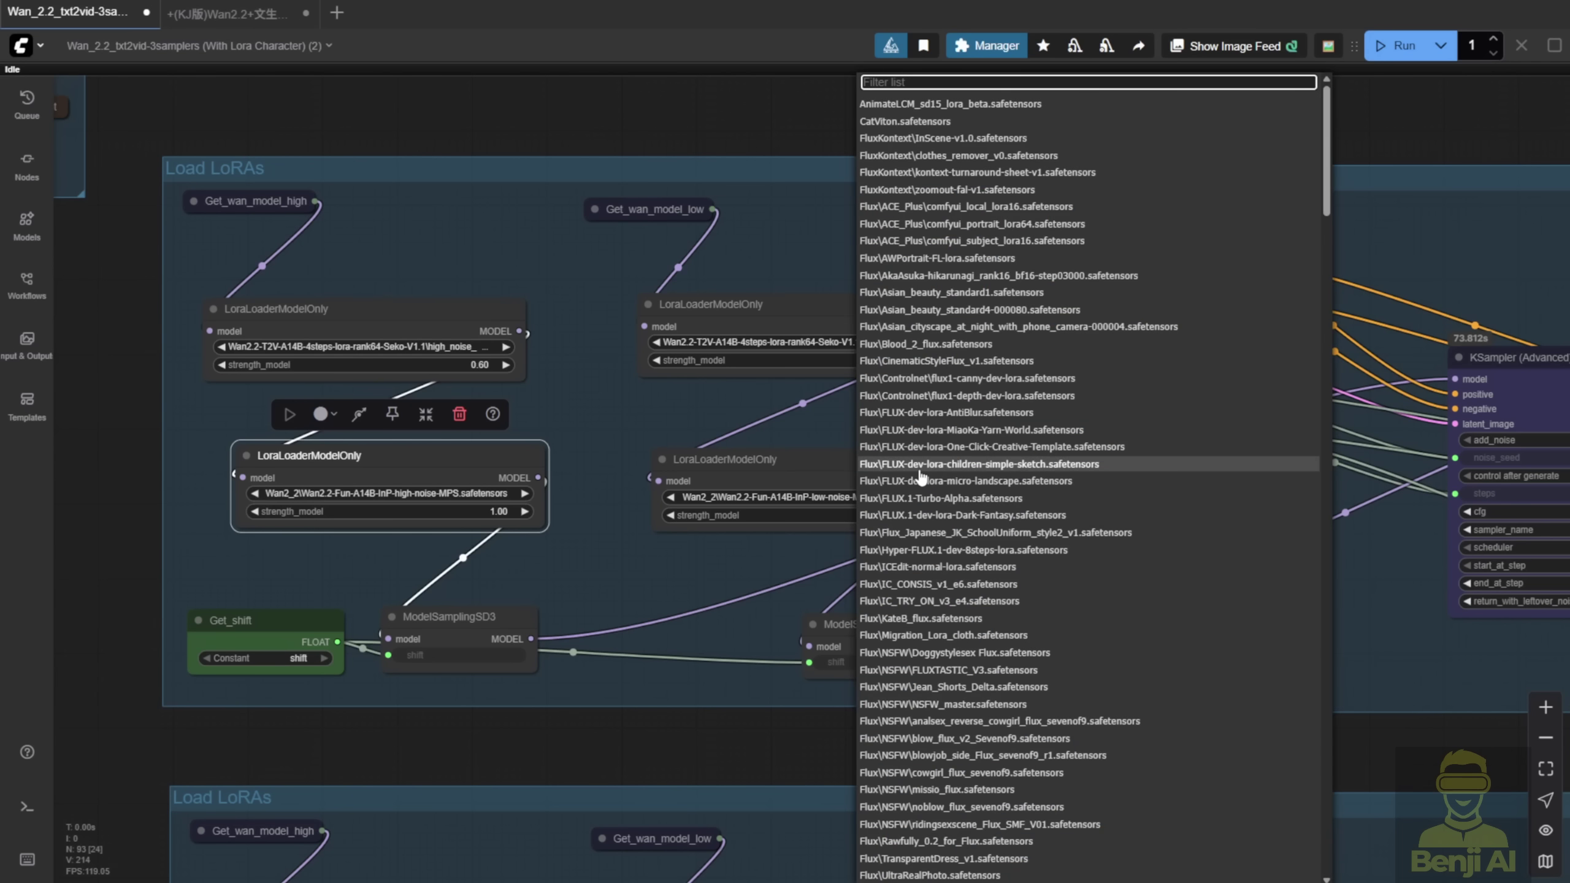
pyautogui.write('hps')
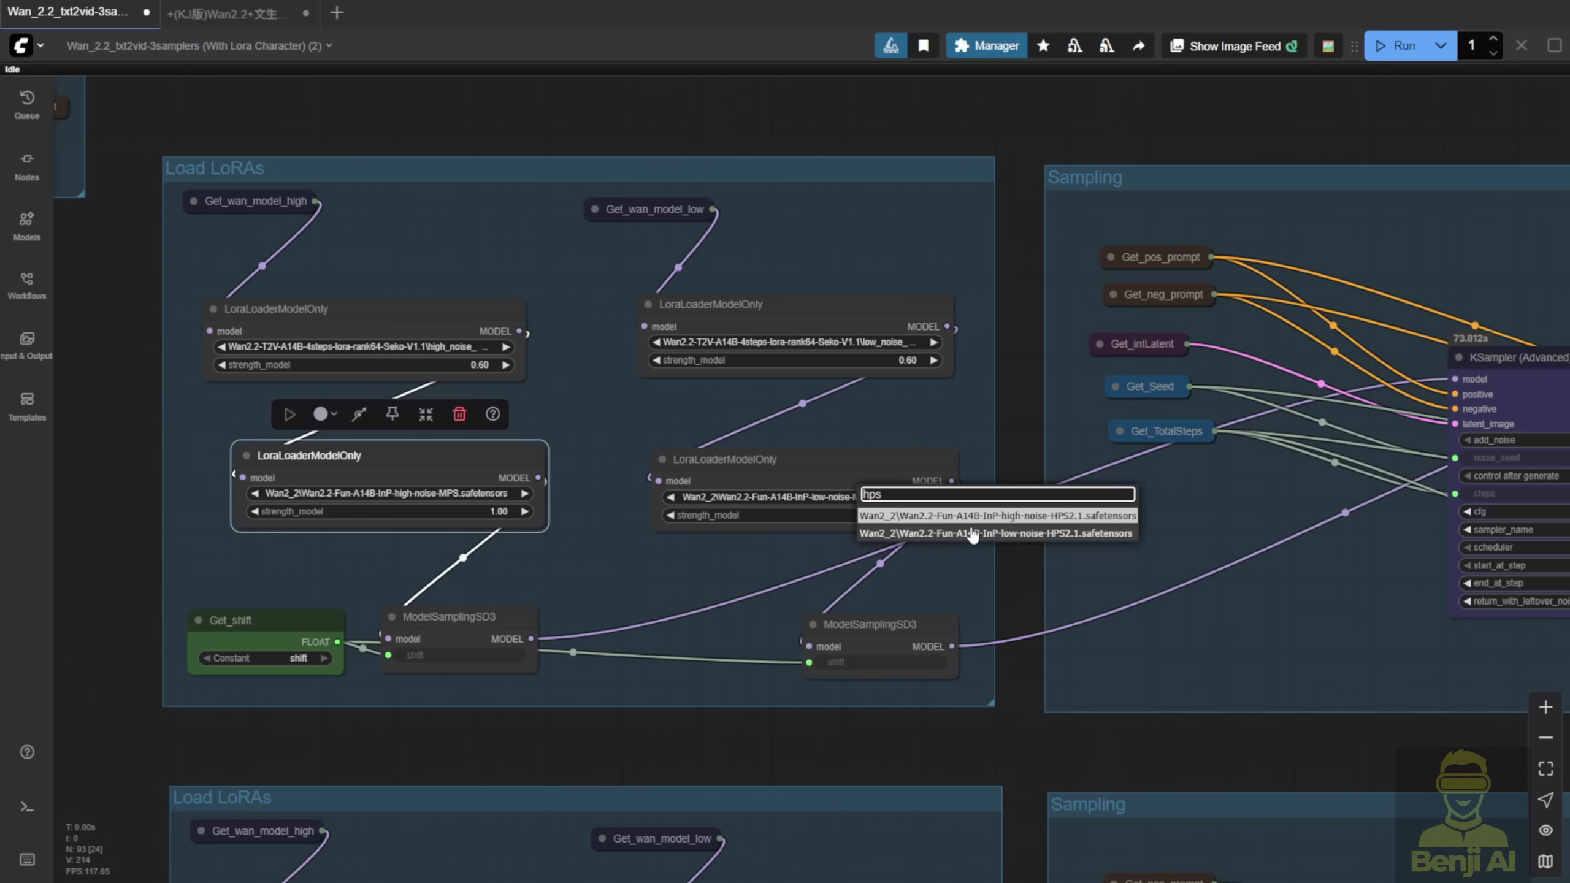
pyautogui.scroll(3, 964, 518)
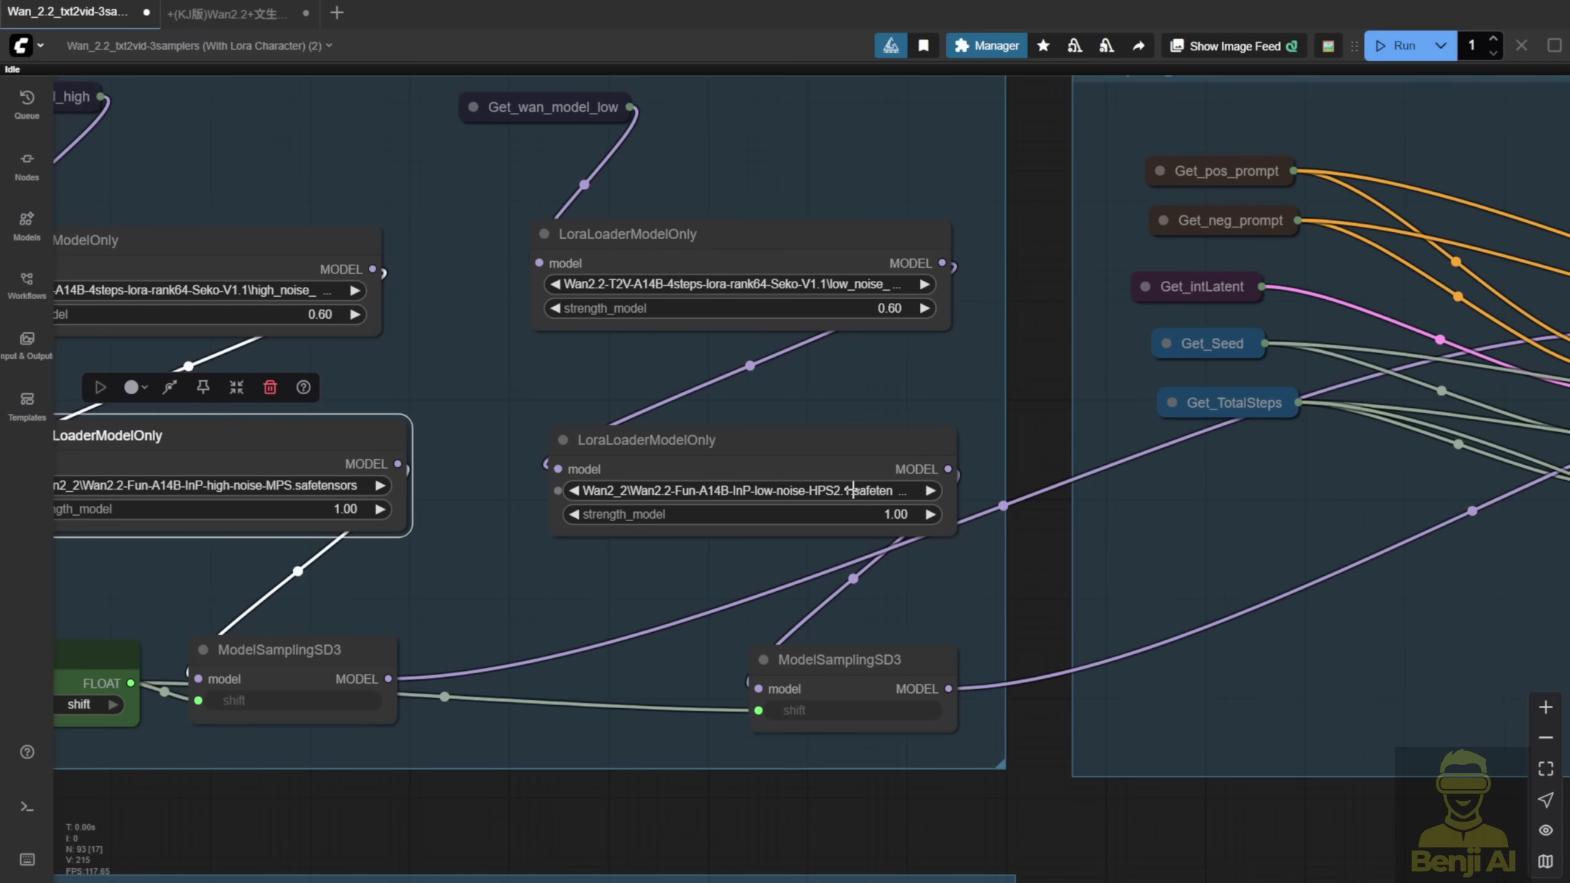
# Step: Set the low-noise reward LoRA in the HPS2.1 Load LoRAs group to Wan2.2-Fun-A14B-InP-low-noise-MPS.safetensors
pyautogui.scroll(-1, 847, 536)
pyautogui.scroll(-1, 851, 588)
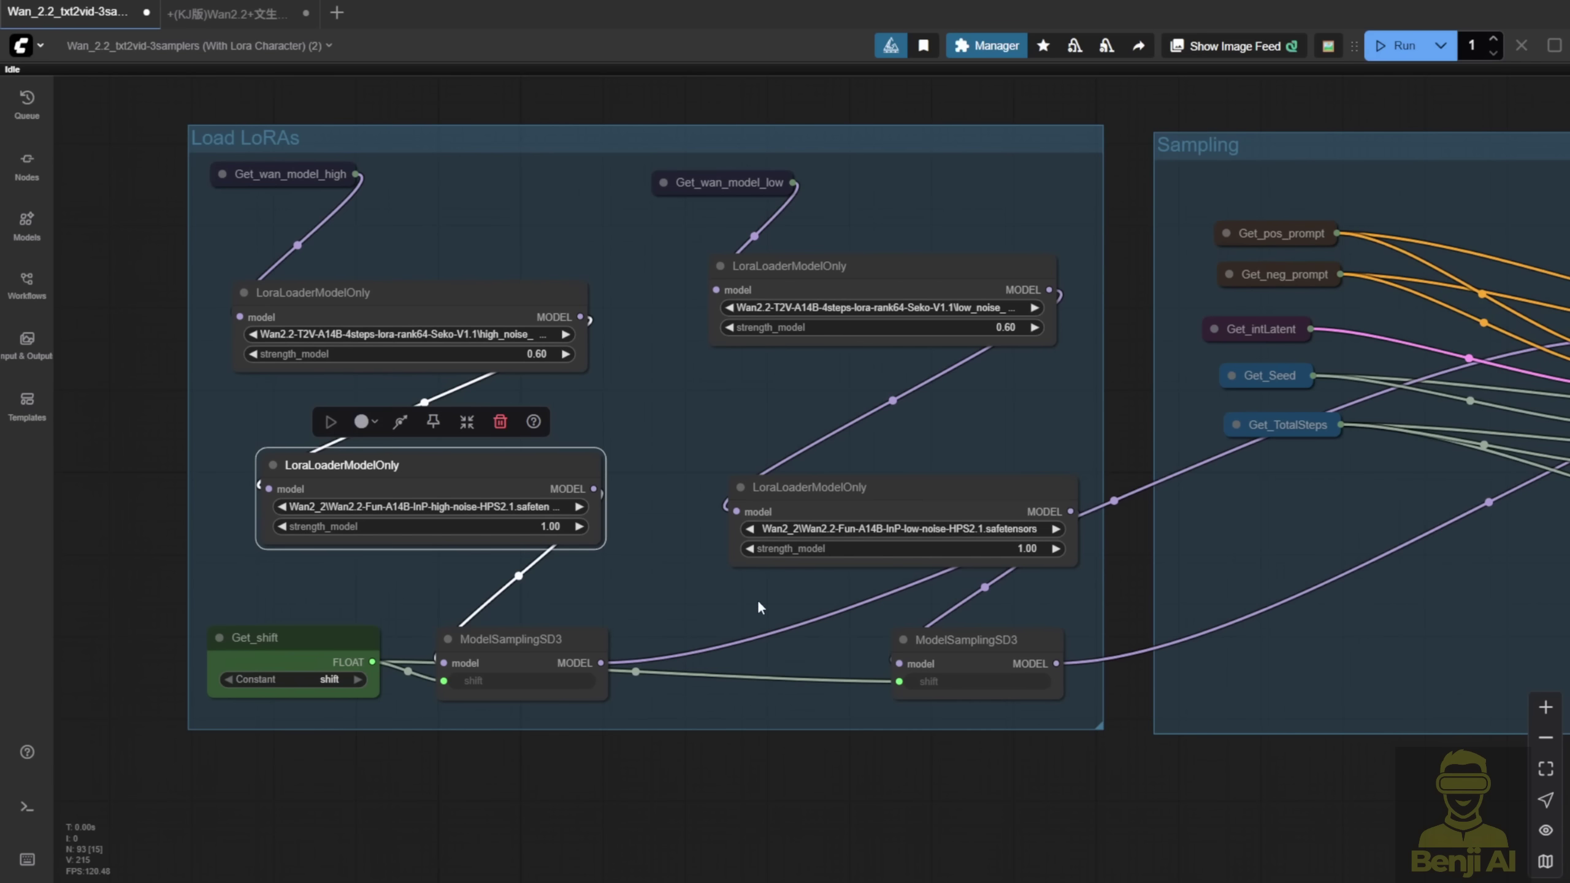
pyautogui.moveTo(759, 603); pyautogui.dragTo(563, 574)
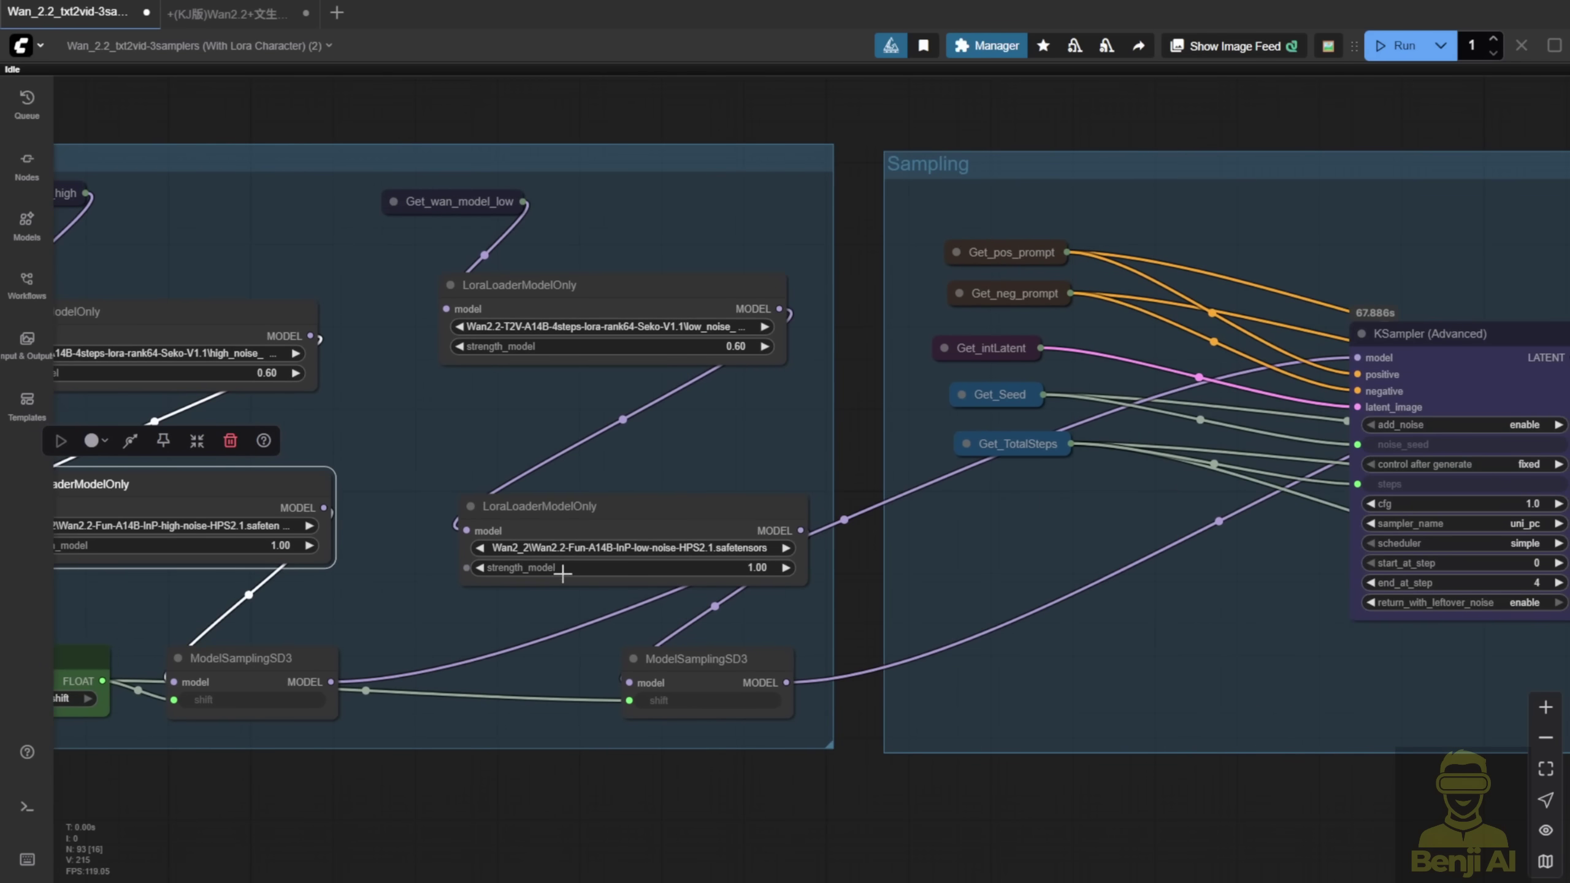
pyautogui.click(629, 546)
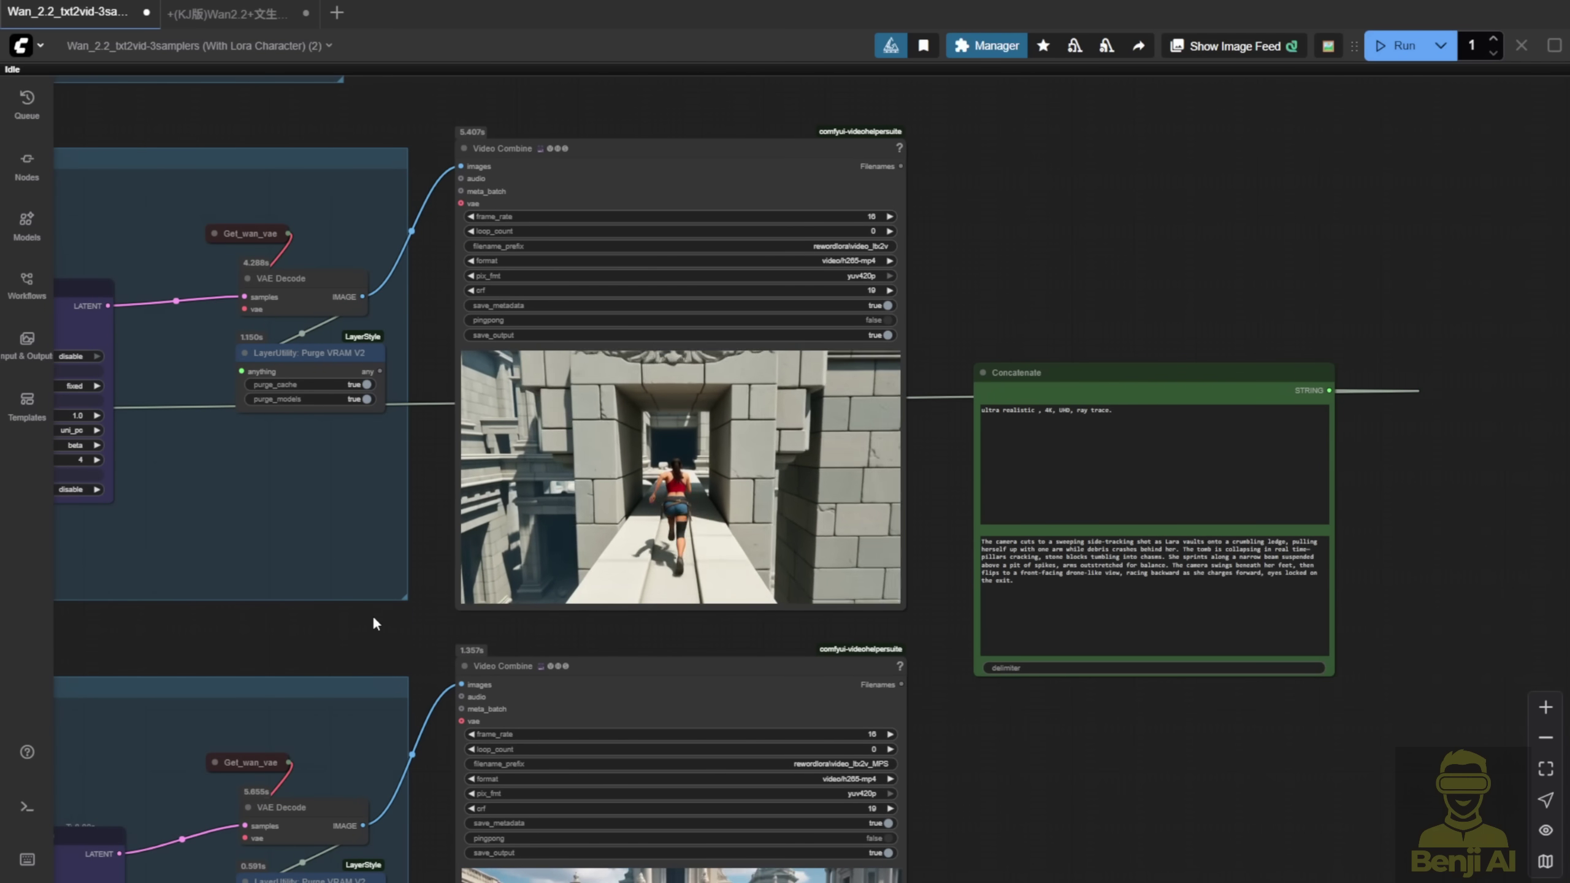
# Step: Review the videos generated with the mixed reward LoRAs and check the loaders in the two Load LoRAs groups
pyautogui.moveTo(971, 796); pyautogui.dragTo(1030, 315)
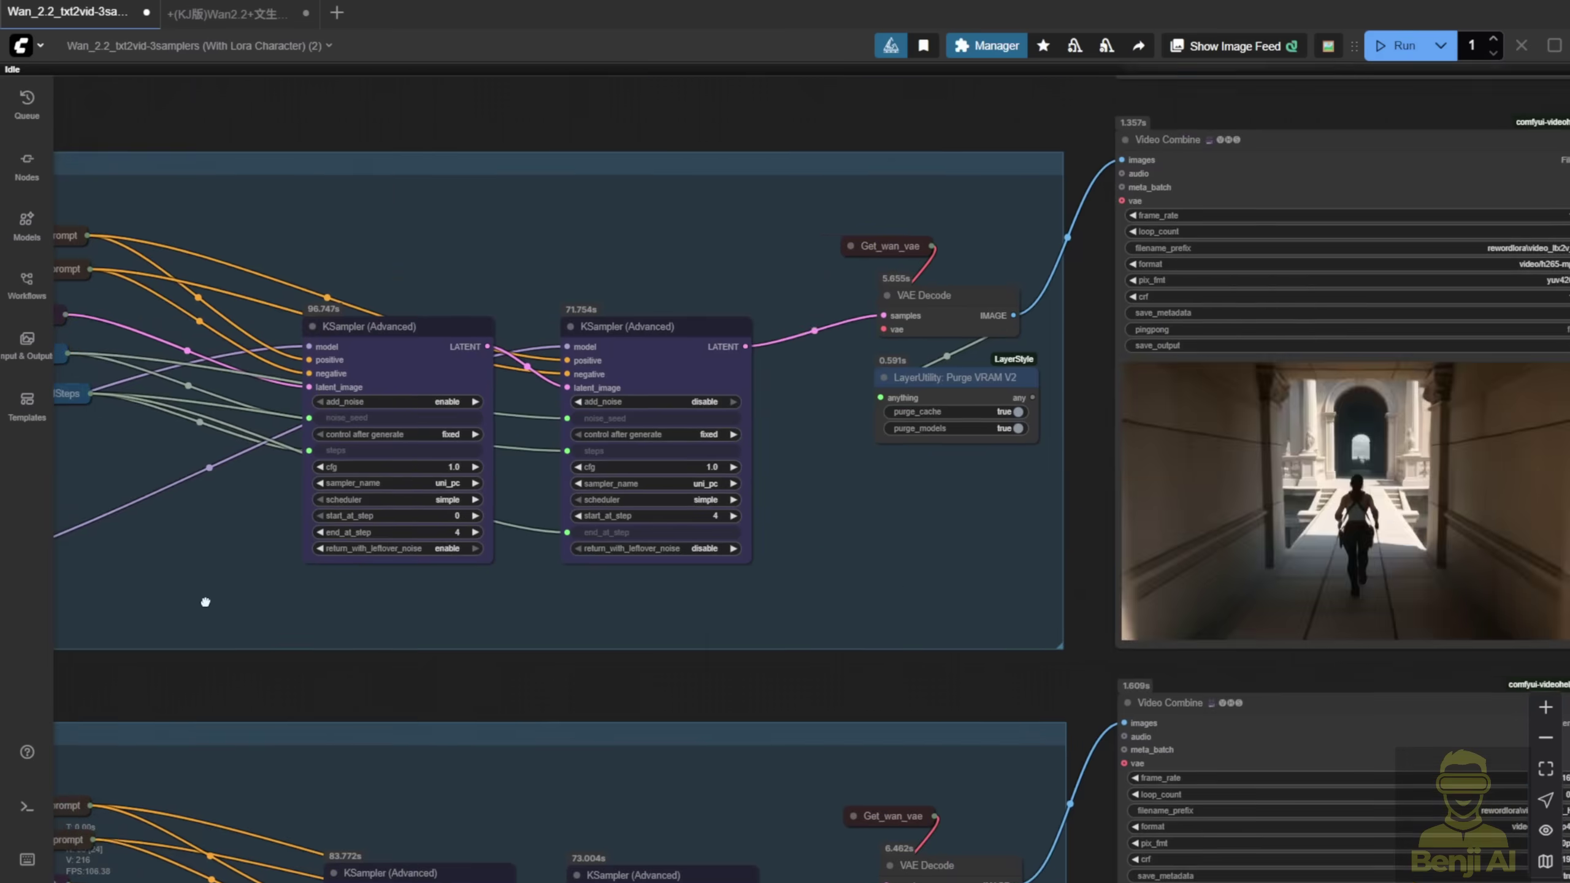
pyautogui.moveTo(886, 564); pyautogui.dragTo(345, 523)
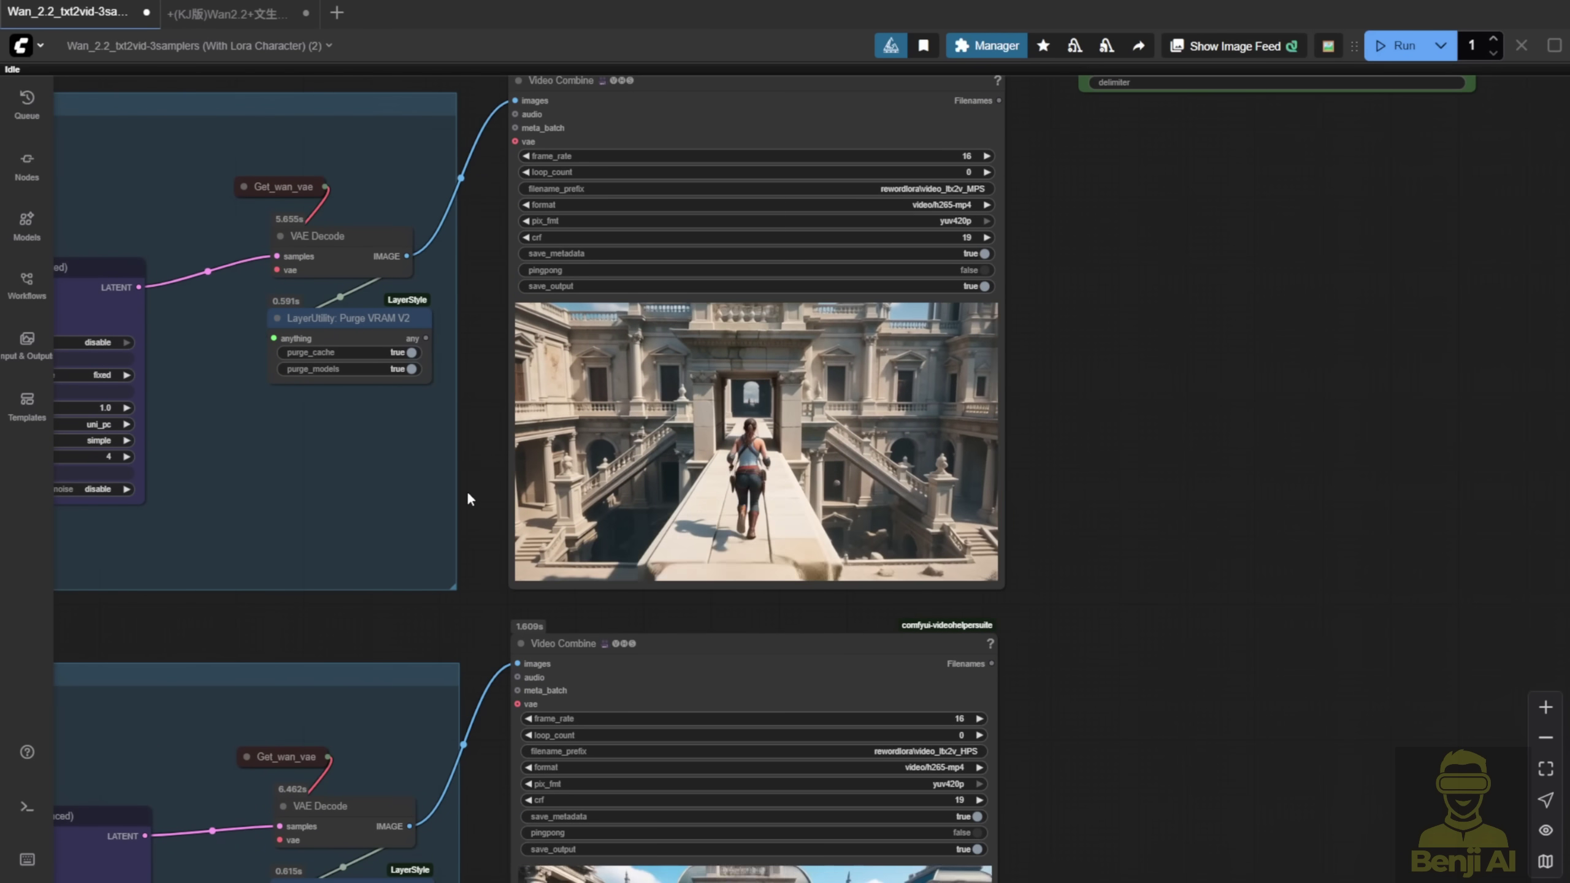
pyautogui.scroll(2, 711, 457)
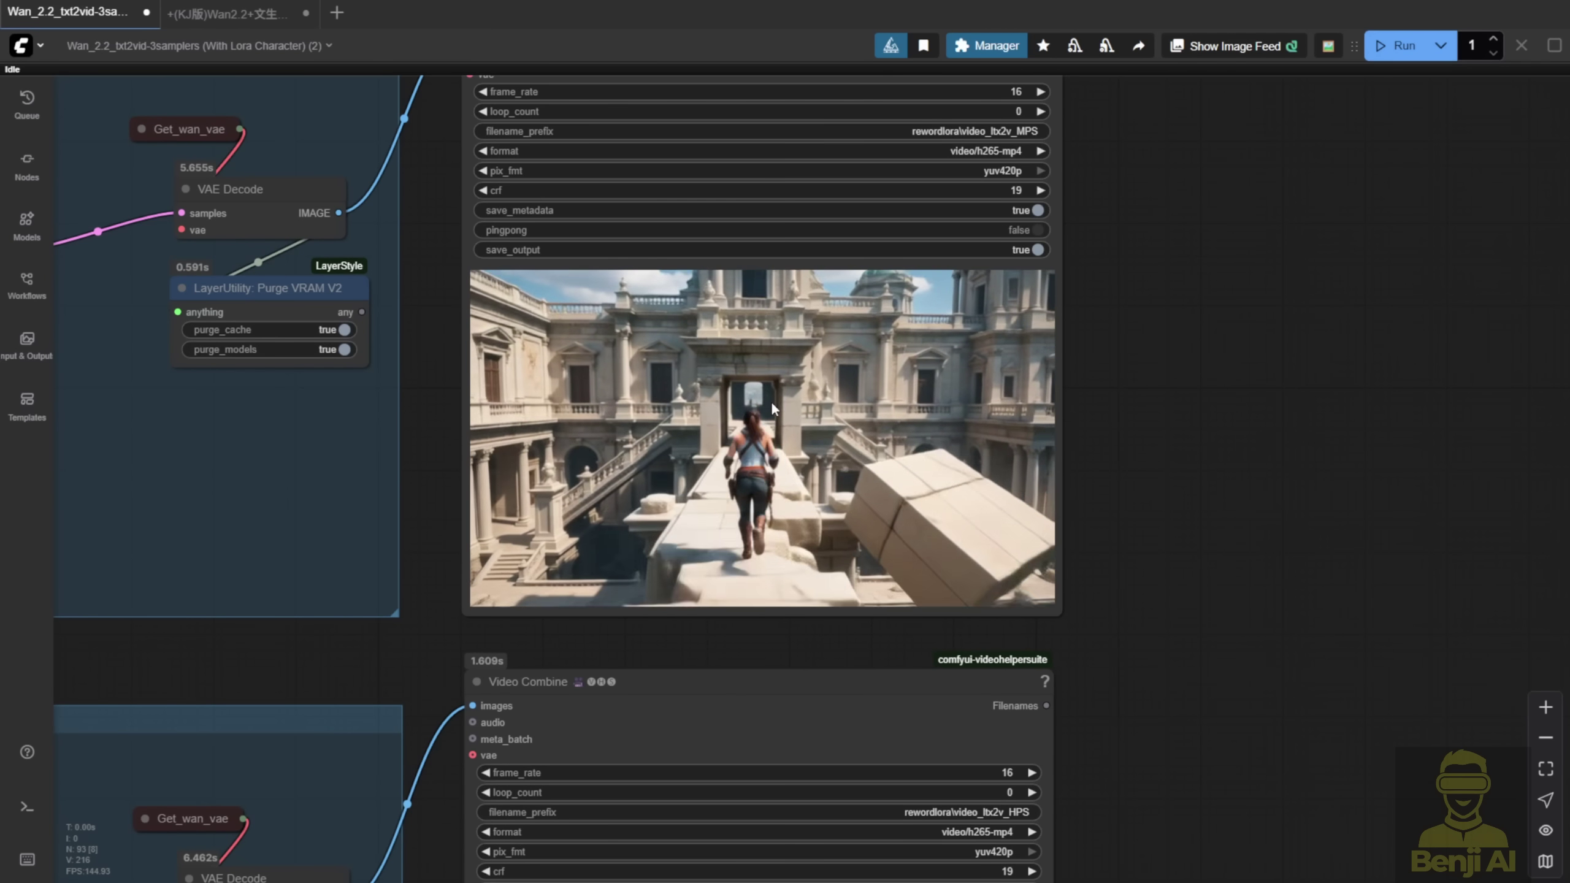
pyautogui.scroll(-2, 1193, 579)
pyautogui.moveTo(1194, 579); pyautogui.dragTo(1285, 102)
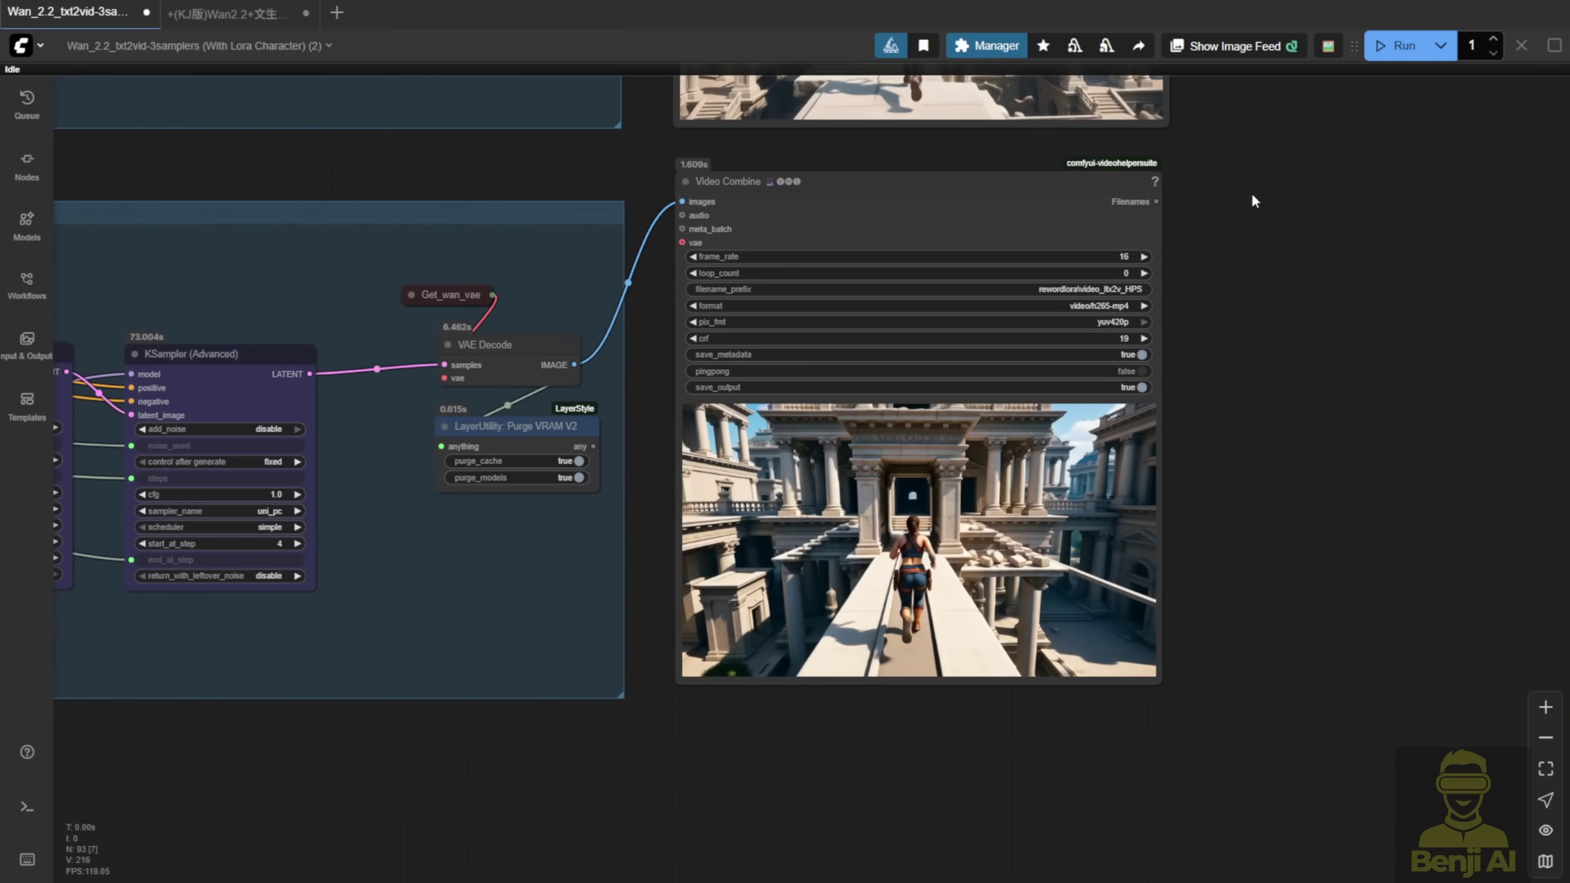
pyautogui.scroll(1, 896, 554)
pyautogui.click(395, 495)
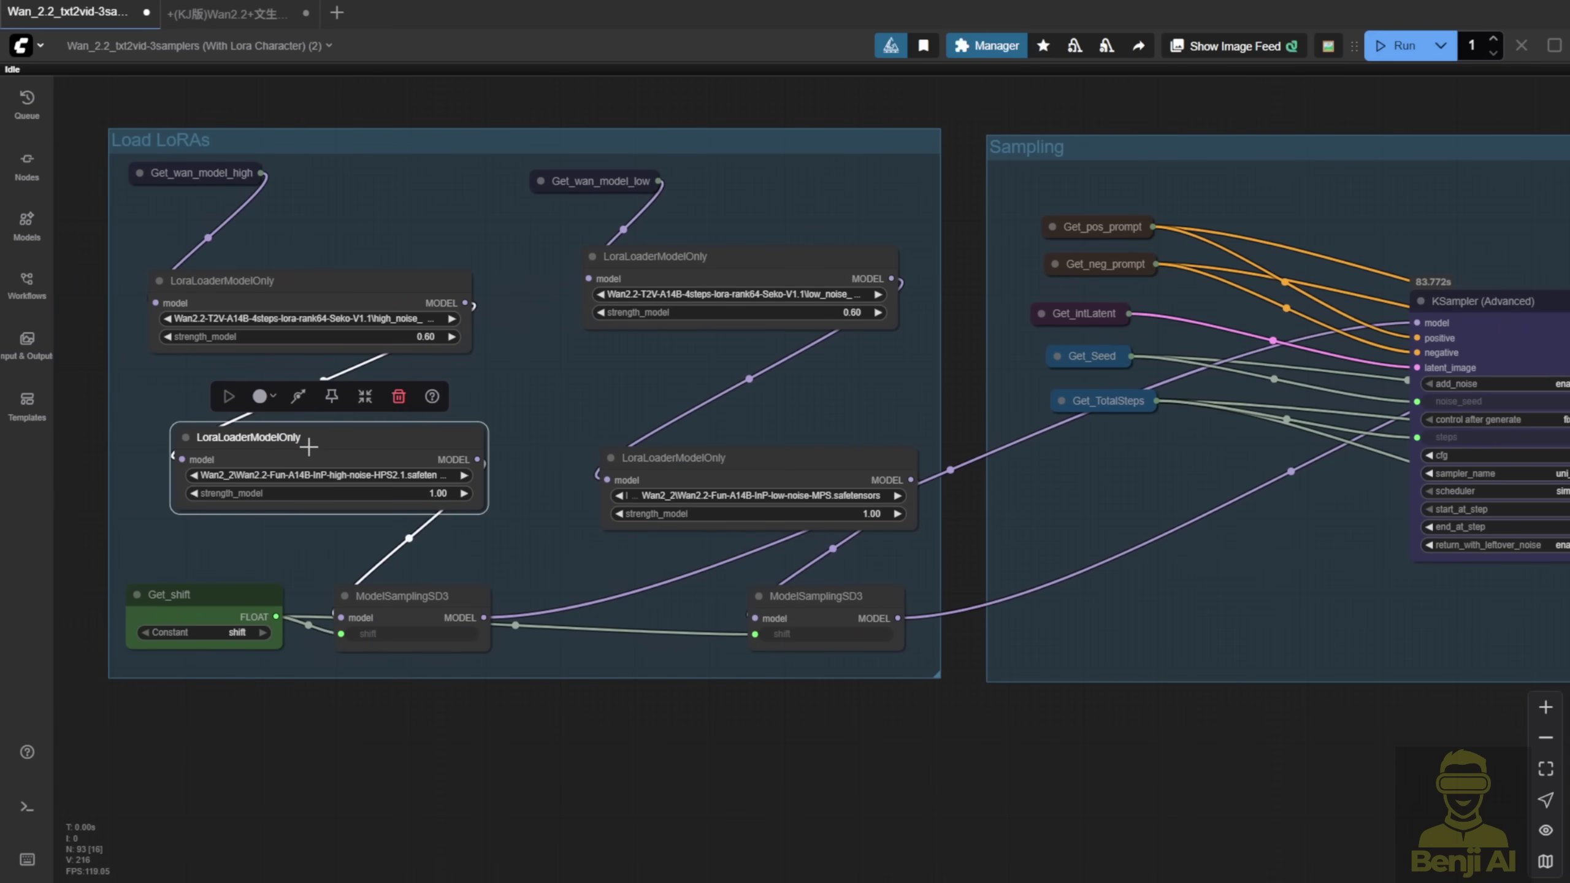
pyautogui.scroll(3, 398, 493)
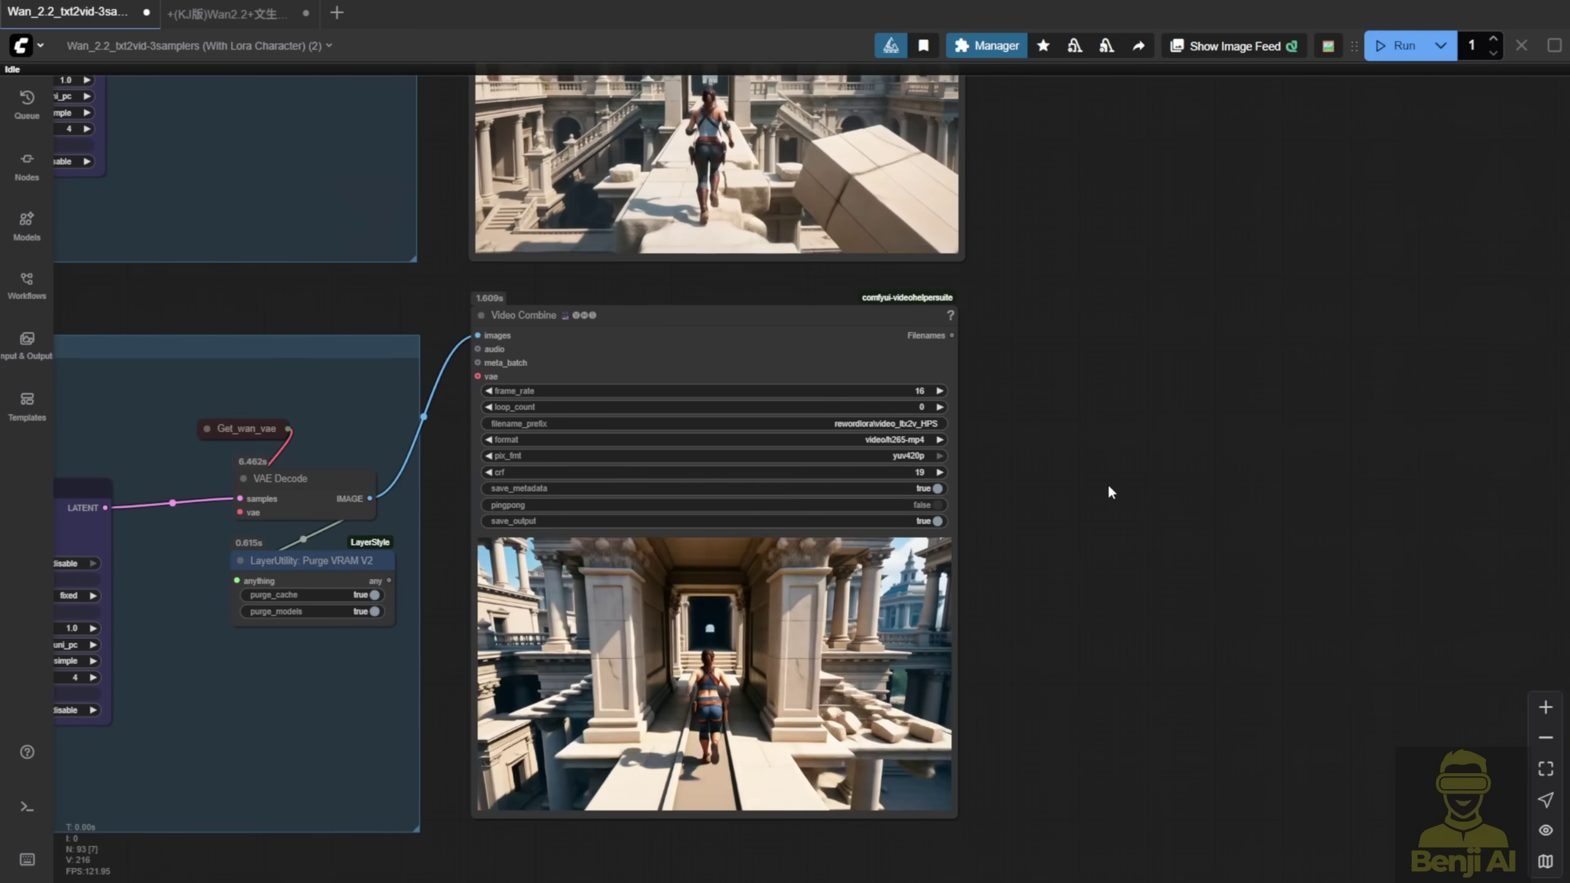
pyautogui.scroll(1, 1107, 492)
# Step: Move the HPS Video Combine node beside the MPS one and line up their top edges
pyautogui.moveTo(809, 351); pyautogui.dragTo(1322, 31)
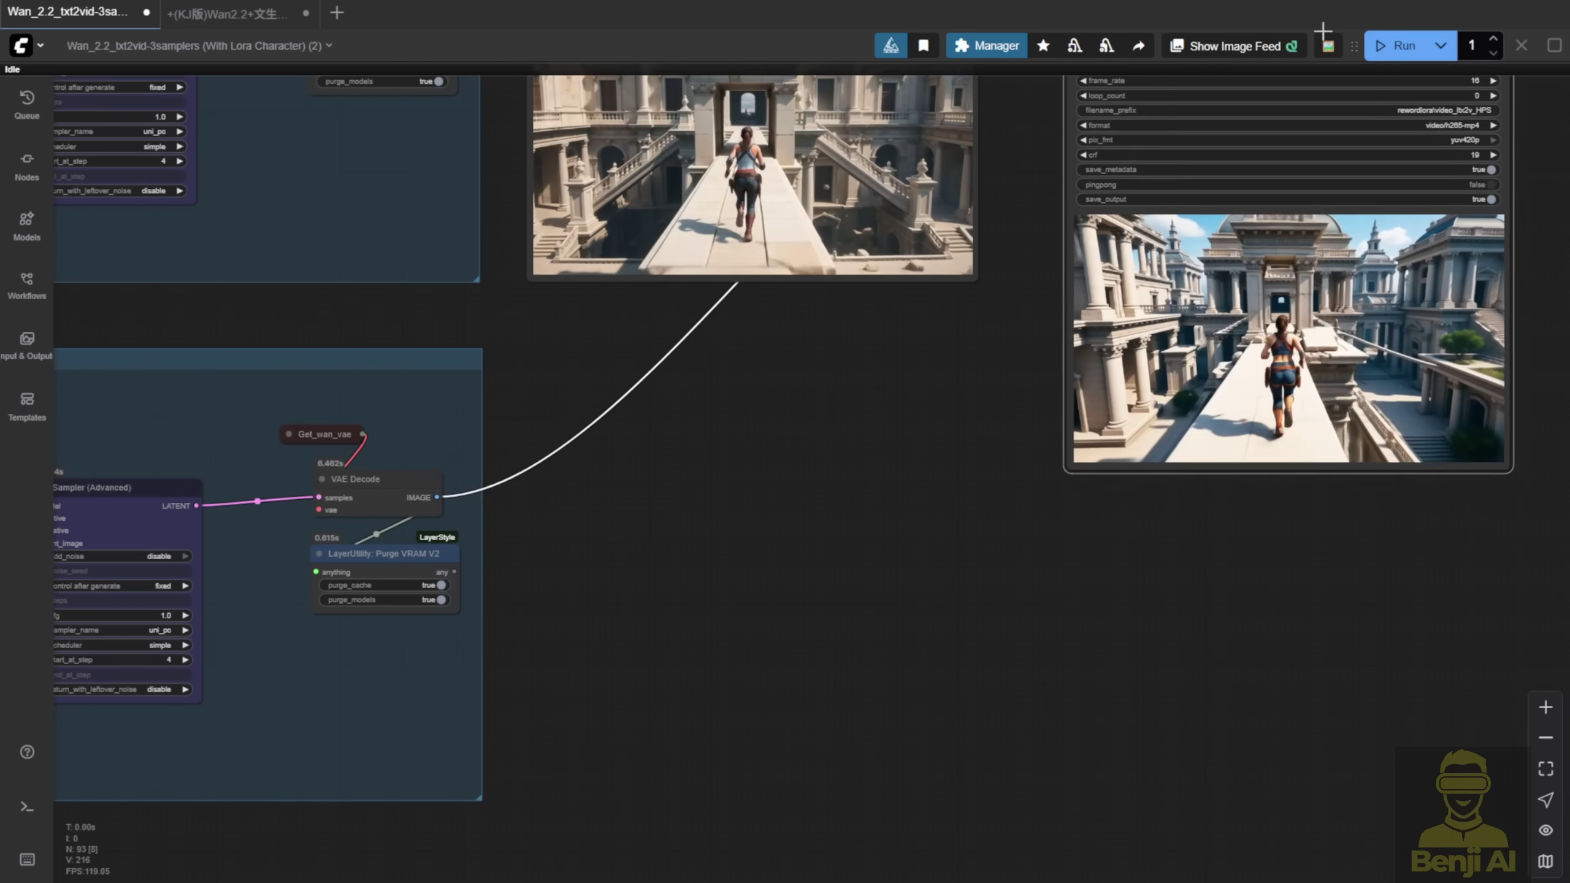
pyautogui.moveTo(911, 400); pyautogui.dragTo(672, 811)
pyautogui.moveTo(888, 448); pyautogui.dragTo(845, 411)
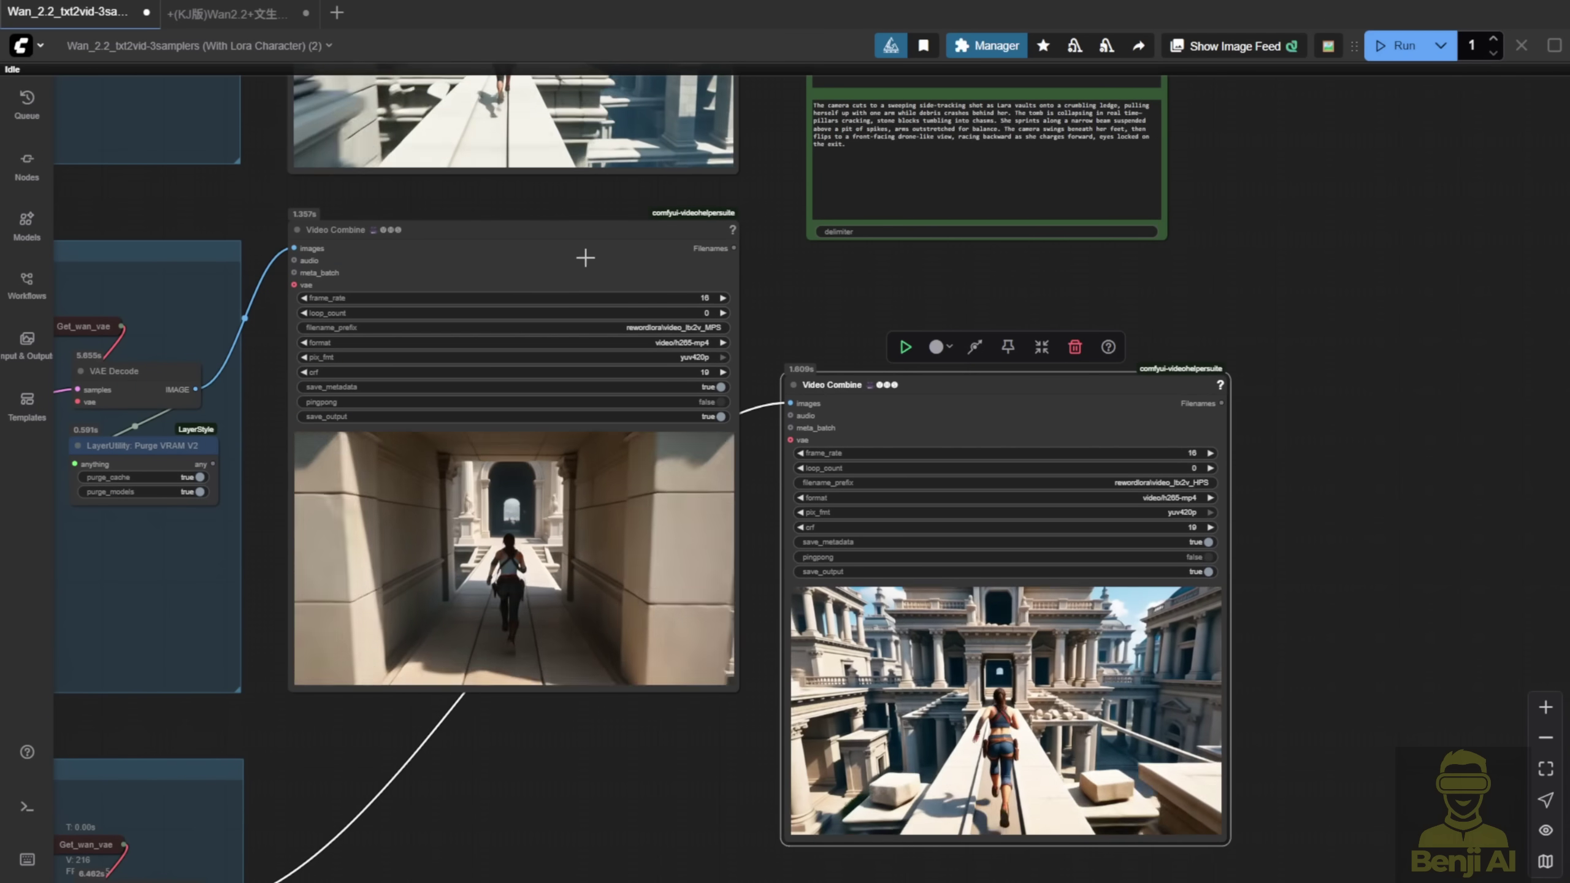
pyautogui.moveTo(585, 257); pyautogui.dragTo(592, 423)
pyautogui.moveTo(605, 311); pyautogui.dragTo(518, 95)
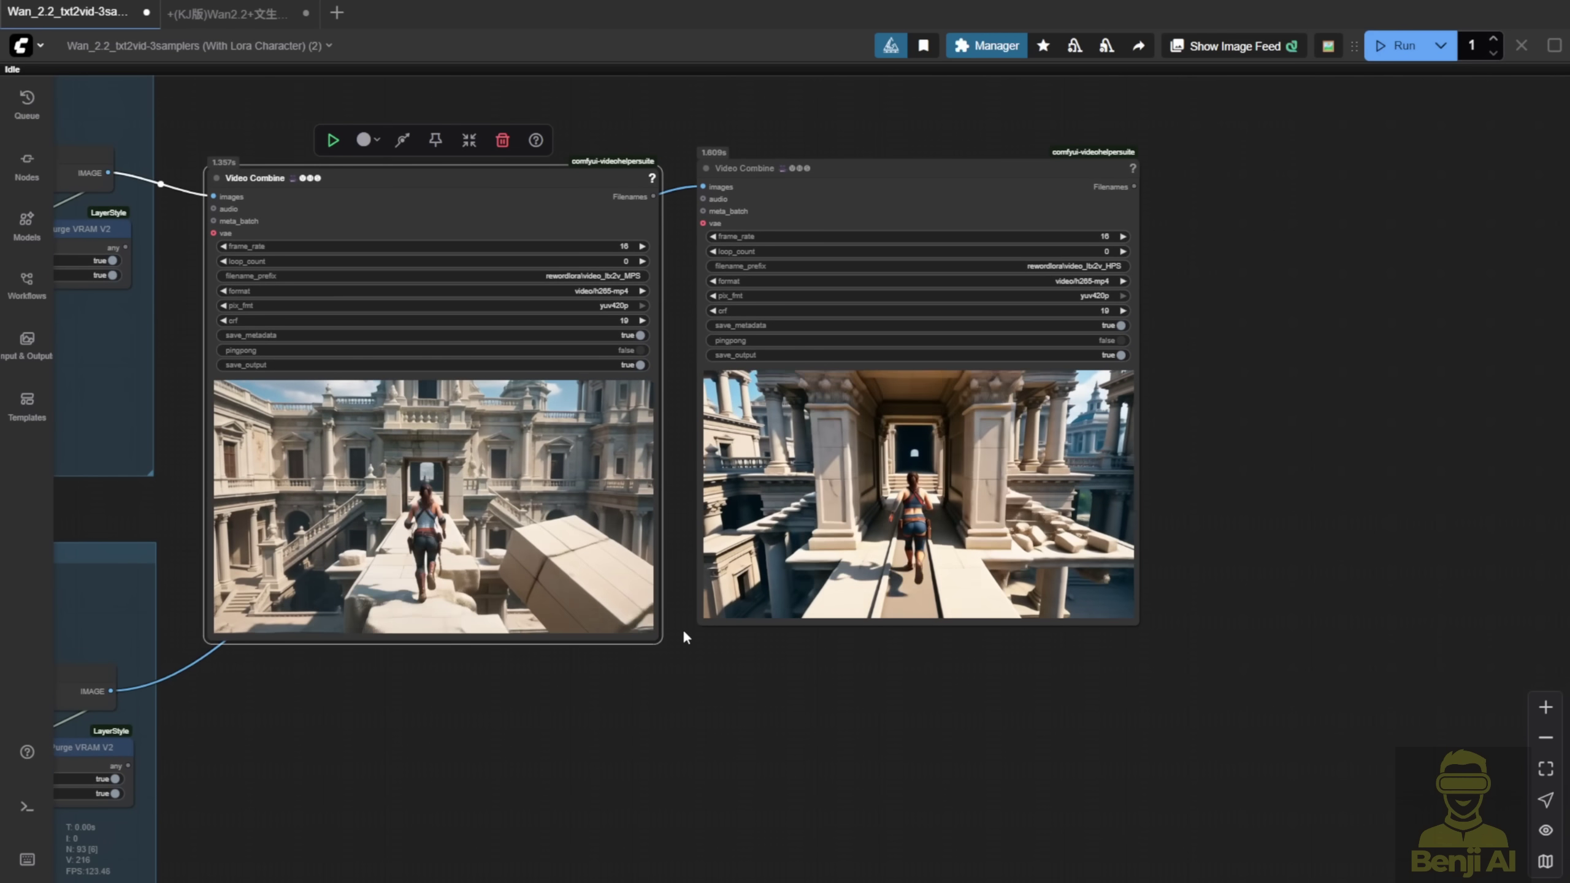
pyautogui.click(776, 707)
pyautogui.scroll(1, 777, 705)
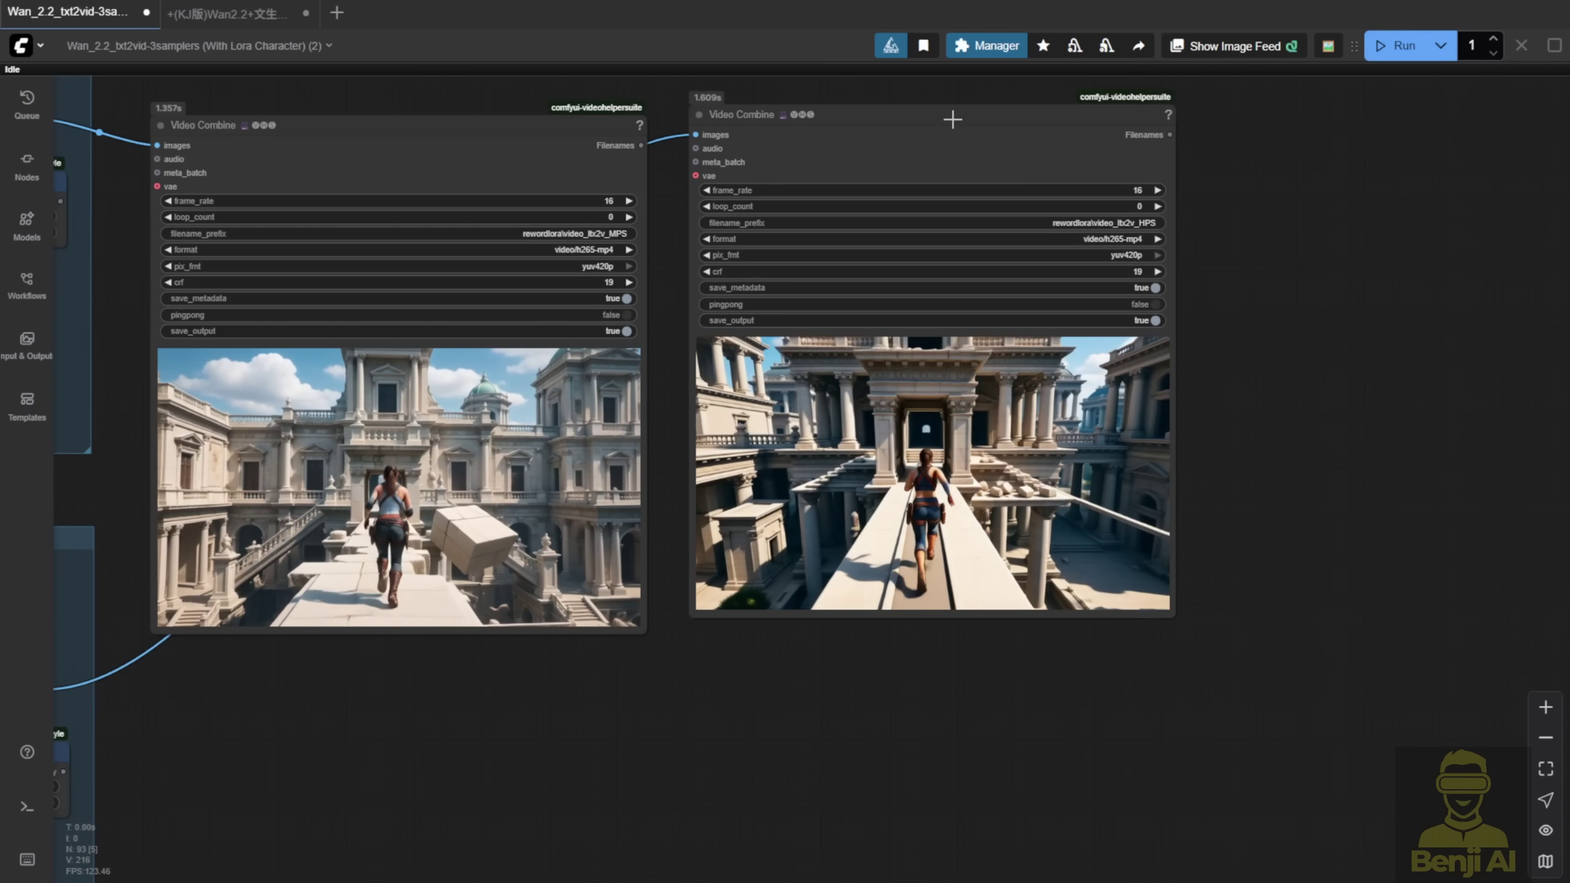
pyautogui.moveTo(952, 119); pyautogui.dragTo(961, 131)
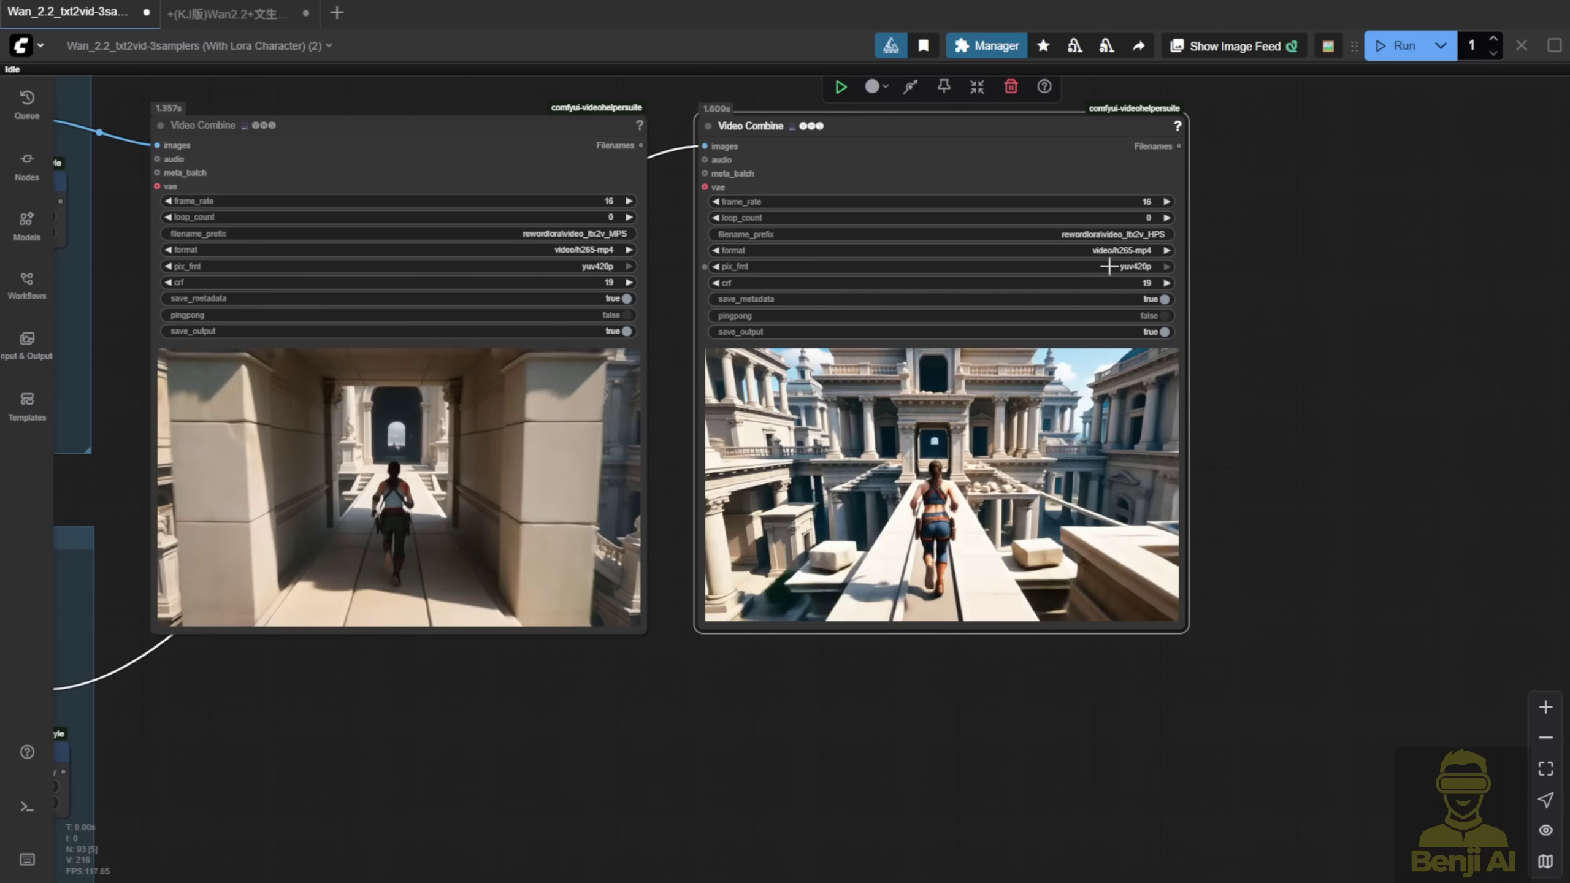
# Step: Compare the mixed-LoRA MPS and HPS videos side by side up close
pyautogui.scroll(1, 877, 489)
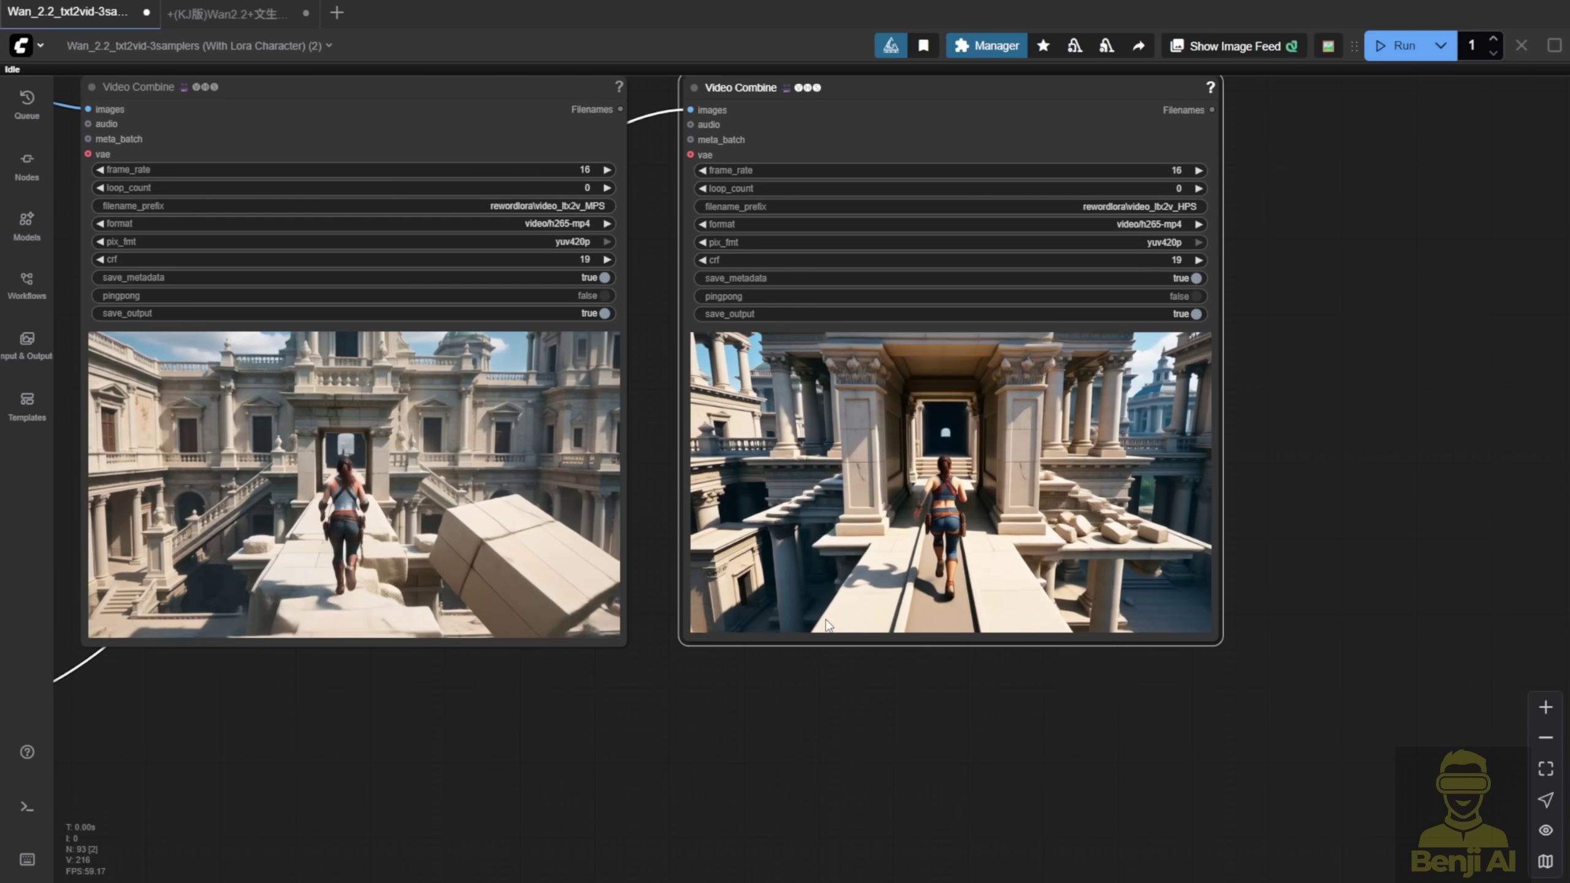
pyautogui.moveTo(773, 746); pyautogui.dragTo(785, 701)
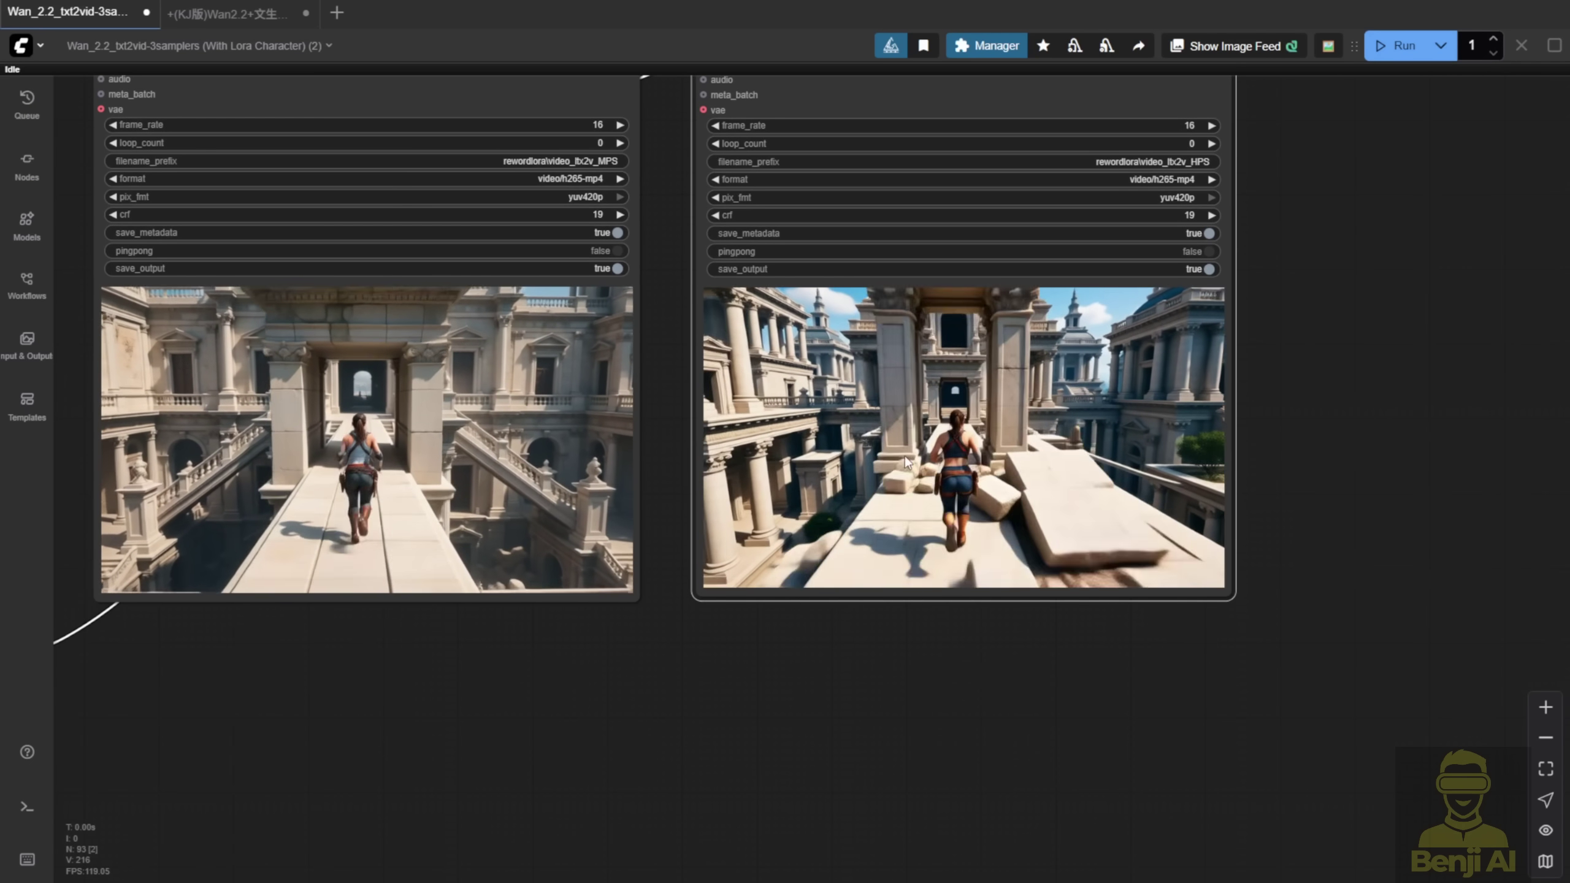
pyautogui.scroll(4, 936, 465)
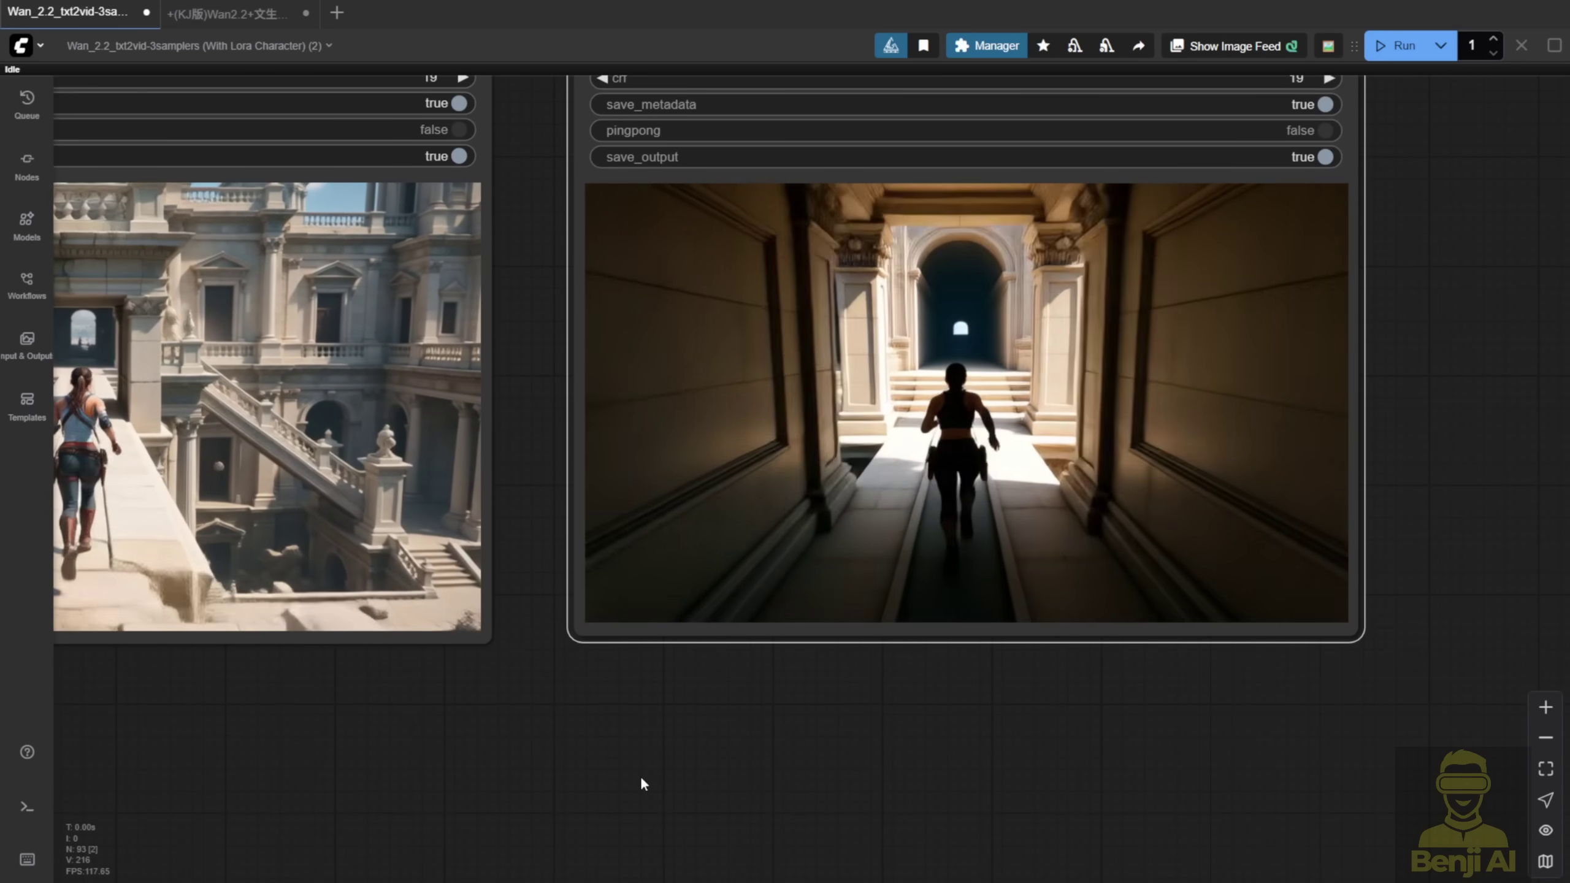
pyautogui.scroll(-2, 640, 775)
pyautogui.scroll(-1, 640, 775)
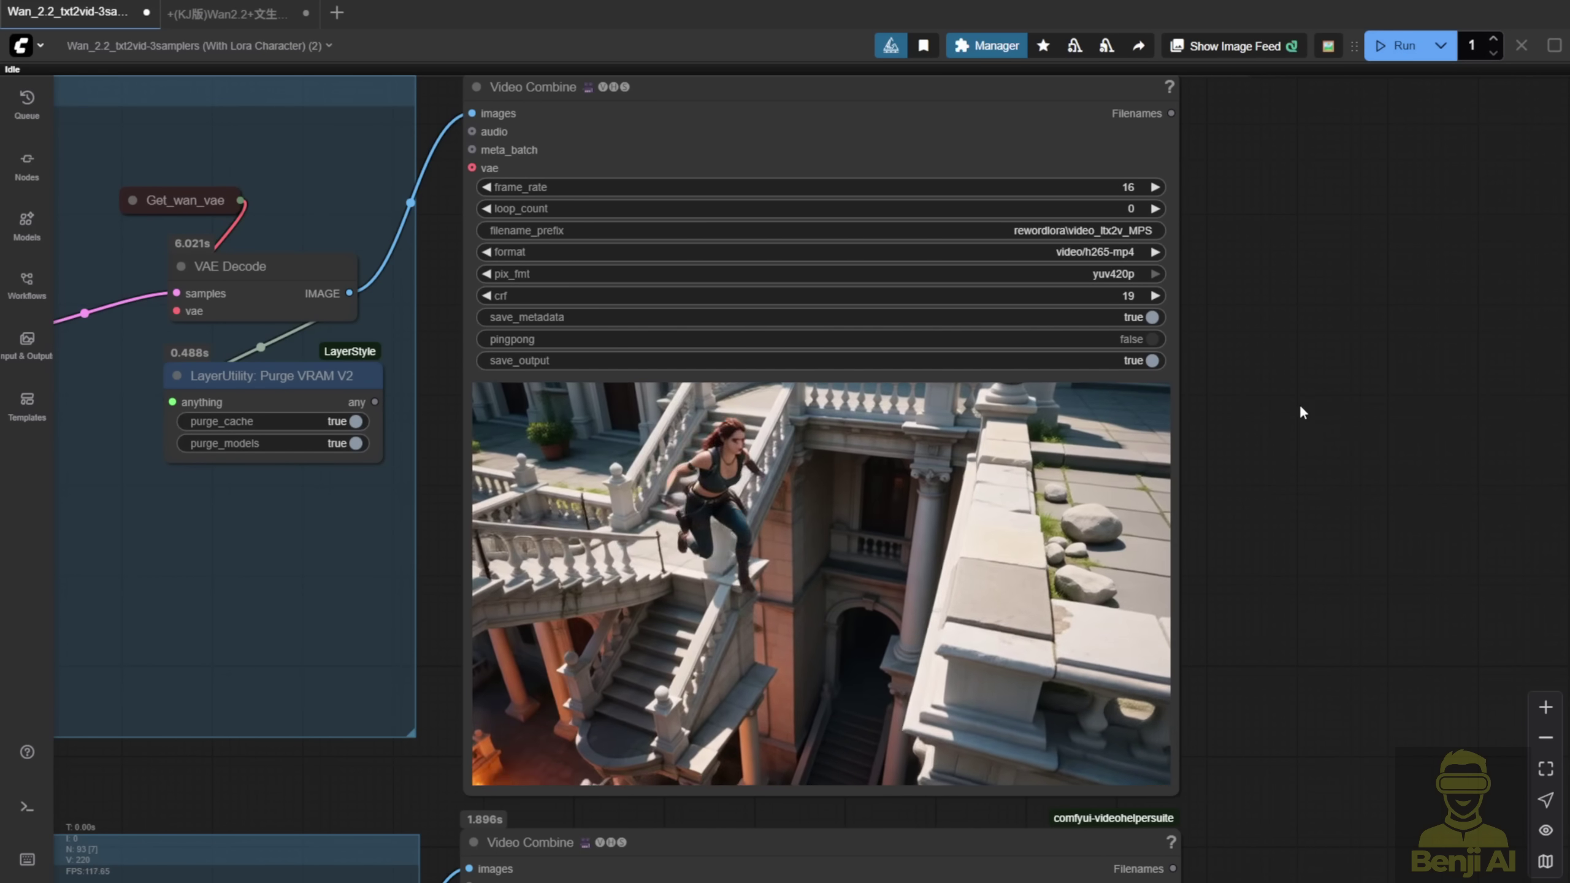
# Step: View the baseline, MPS and HPS videos generated from the broken staircase prompt
pyautogui.scroll(-8, 1301, 365)
pyautogui.scroll(-3, 1300, 329)
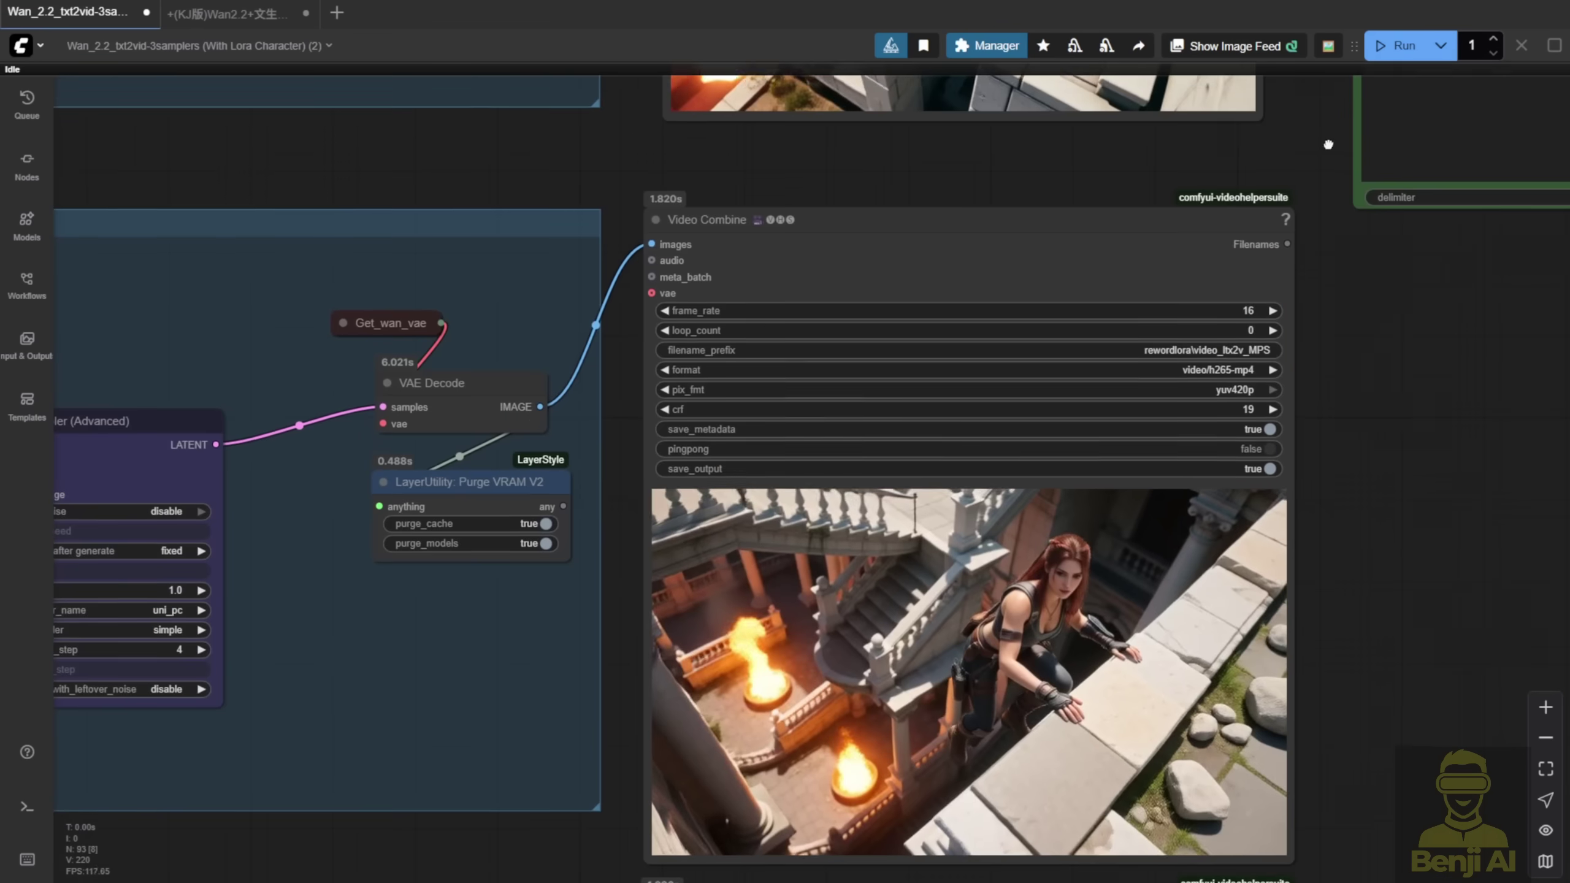
pyautogui.scroll(-3, 1378, 591)
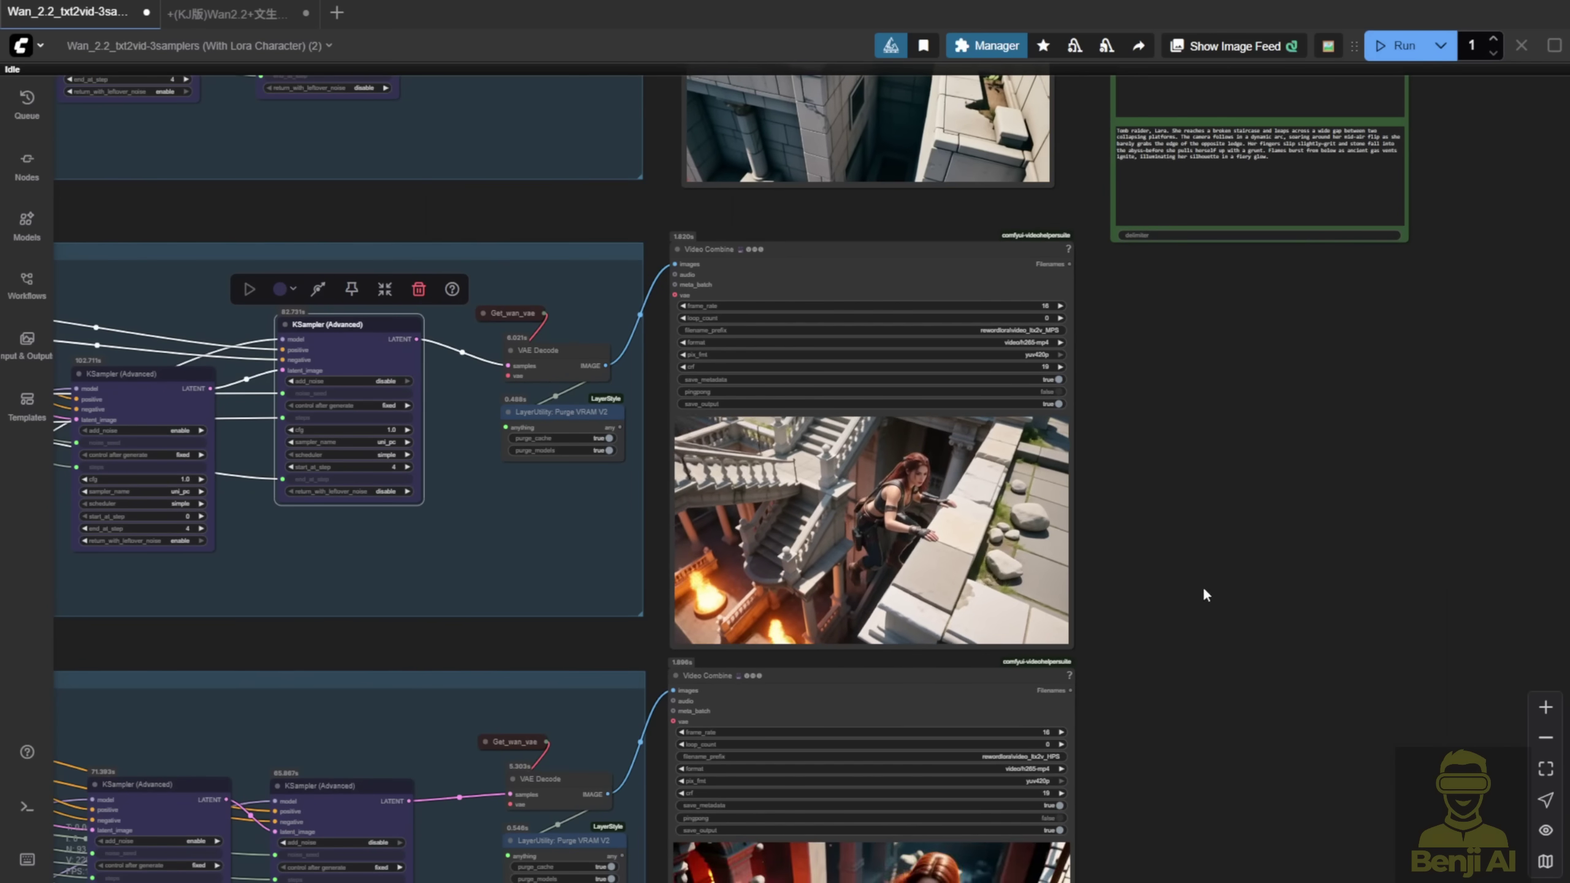
pyautogui.moveTo(1156, 682); pyautogui.dragTo(1223, 277)
pyautogui.click(791, 549)
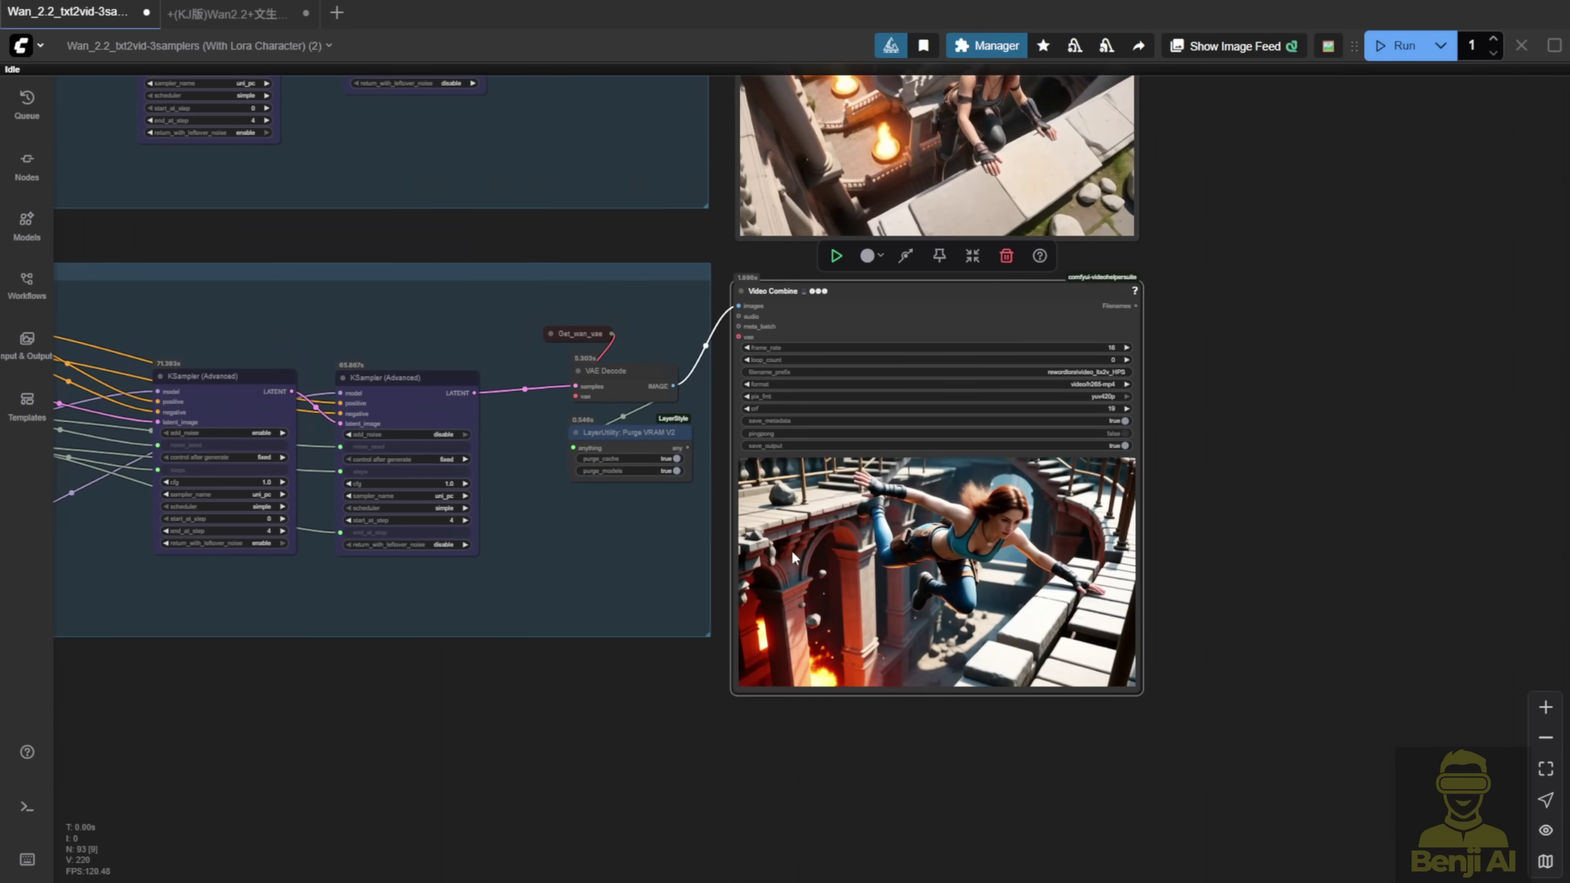
pyautogui.scroll(4, 959, 649)
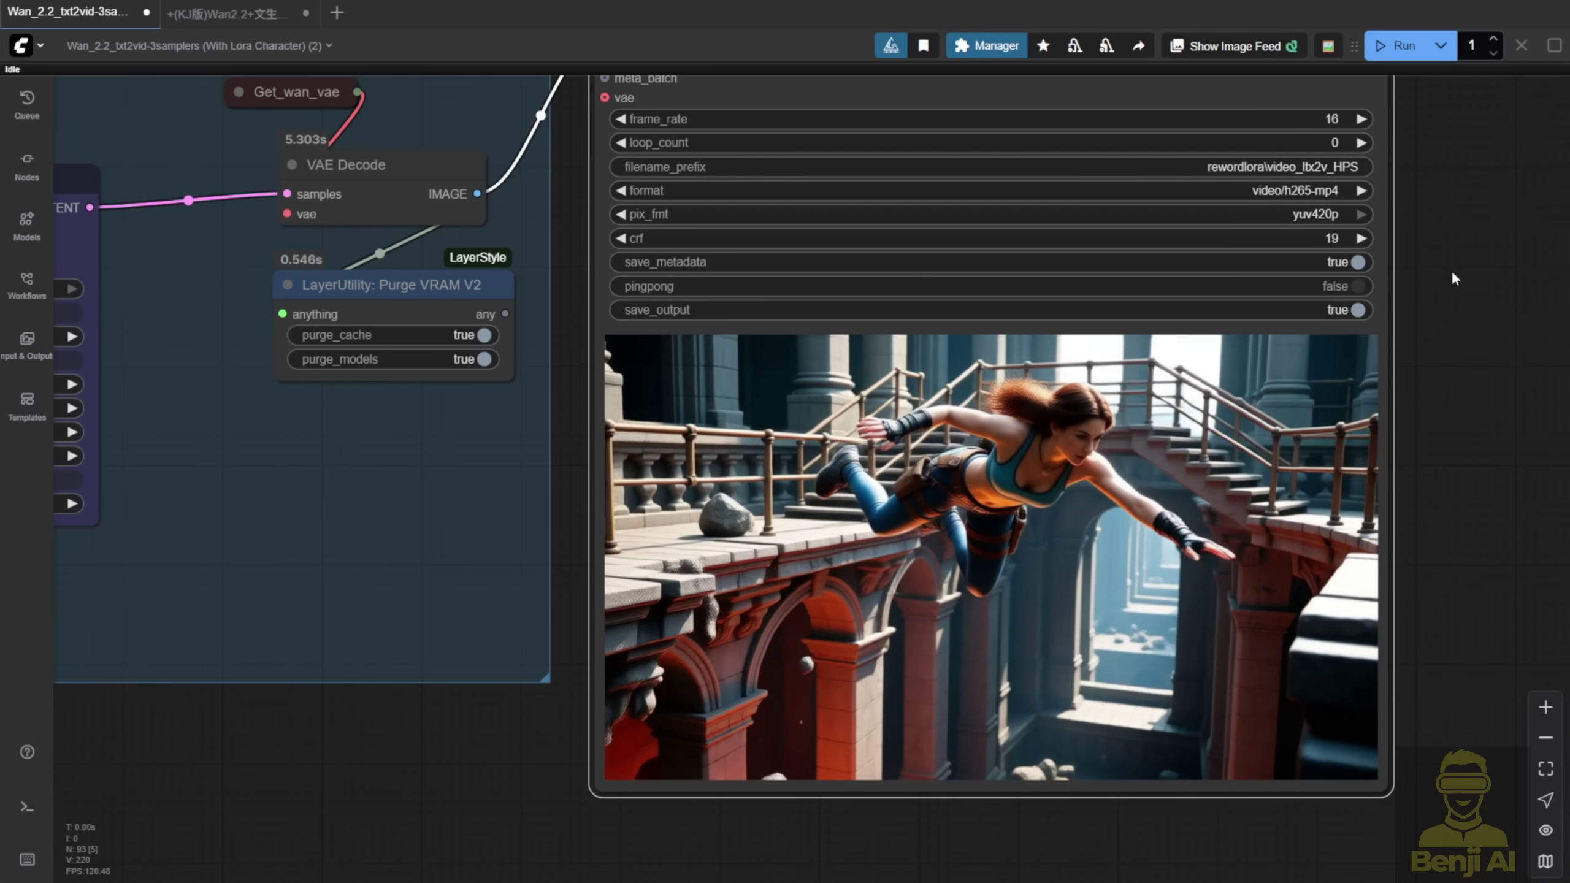
pyautogui.moveTo(1459, 284); pyautogui.dragTo(1450, 332)
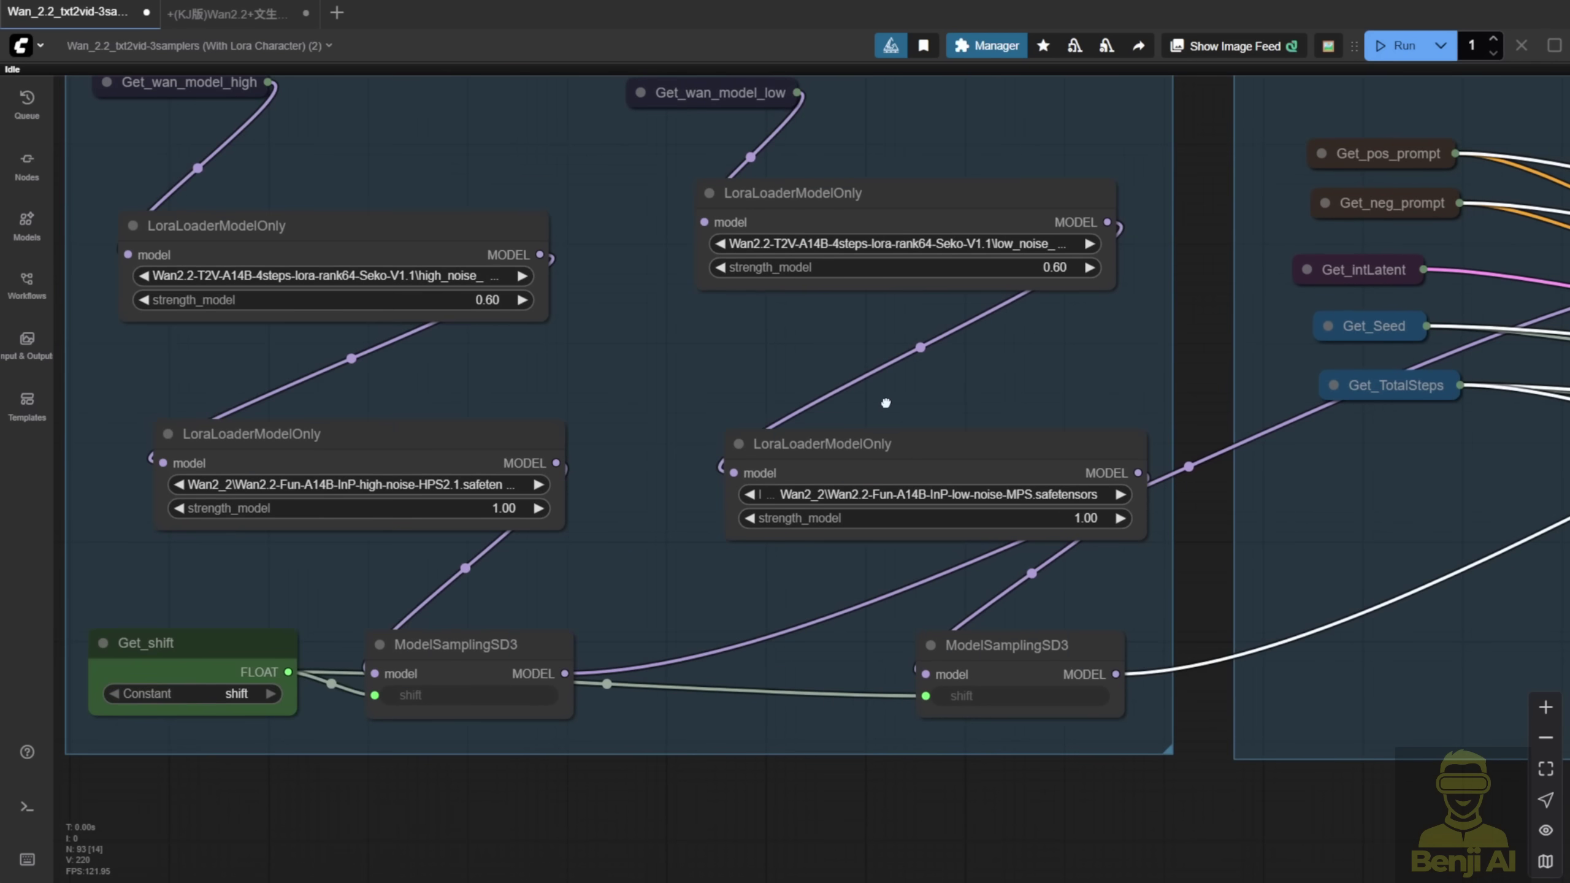
# Step: Check the high-noise HPS2.1 and low-noise MPS loaders of the lowest Load LoRAs group against the HPS video
pyautogui.moveTo(886, 402); pyautogui.dragTo(875, 414)
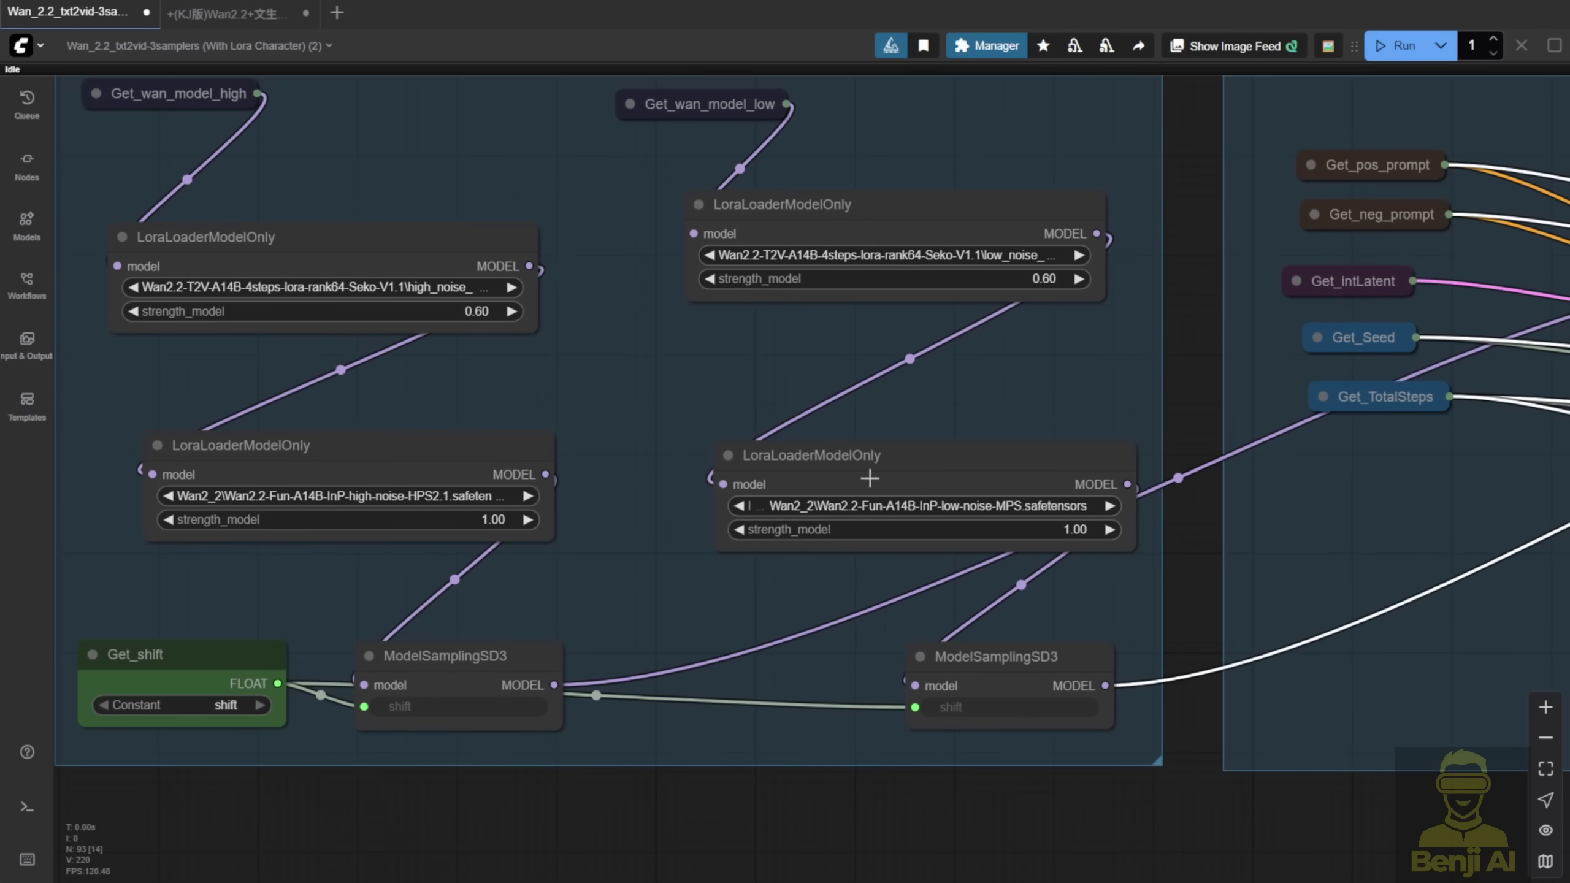
pyautogui.scroll(-3, 1206, 626)
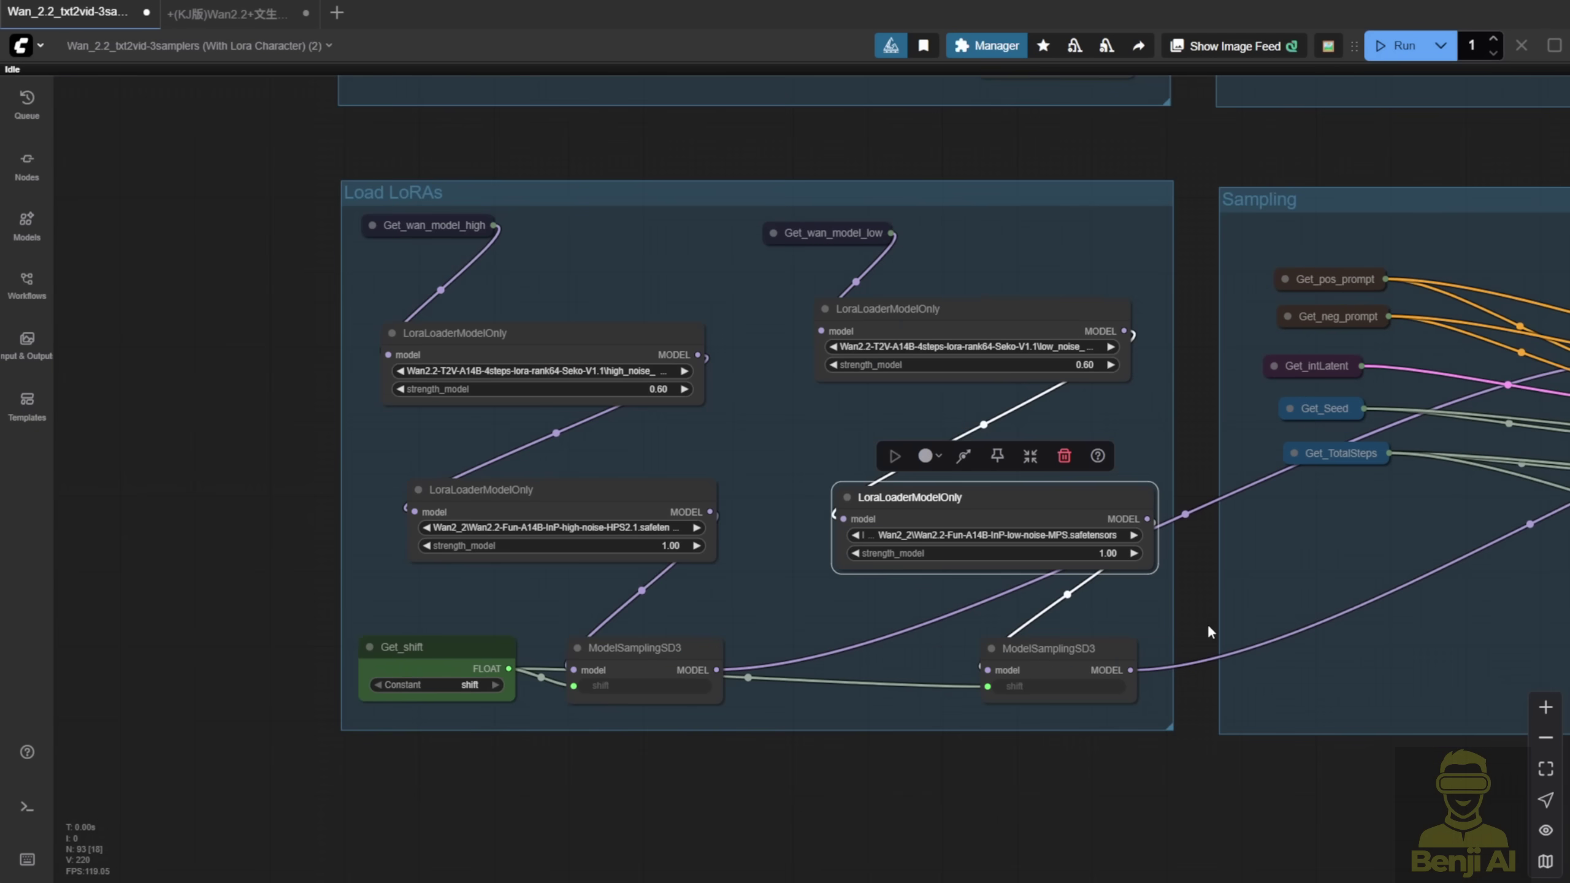
pyautogui.moveTo(1370, 617); pyautogui.dragTo(235, 496)
pyautogui.moveTo(1284, 589); pyautogui.dragTo(463, 609)
pyautogui.scroll(3, 901, 611)
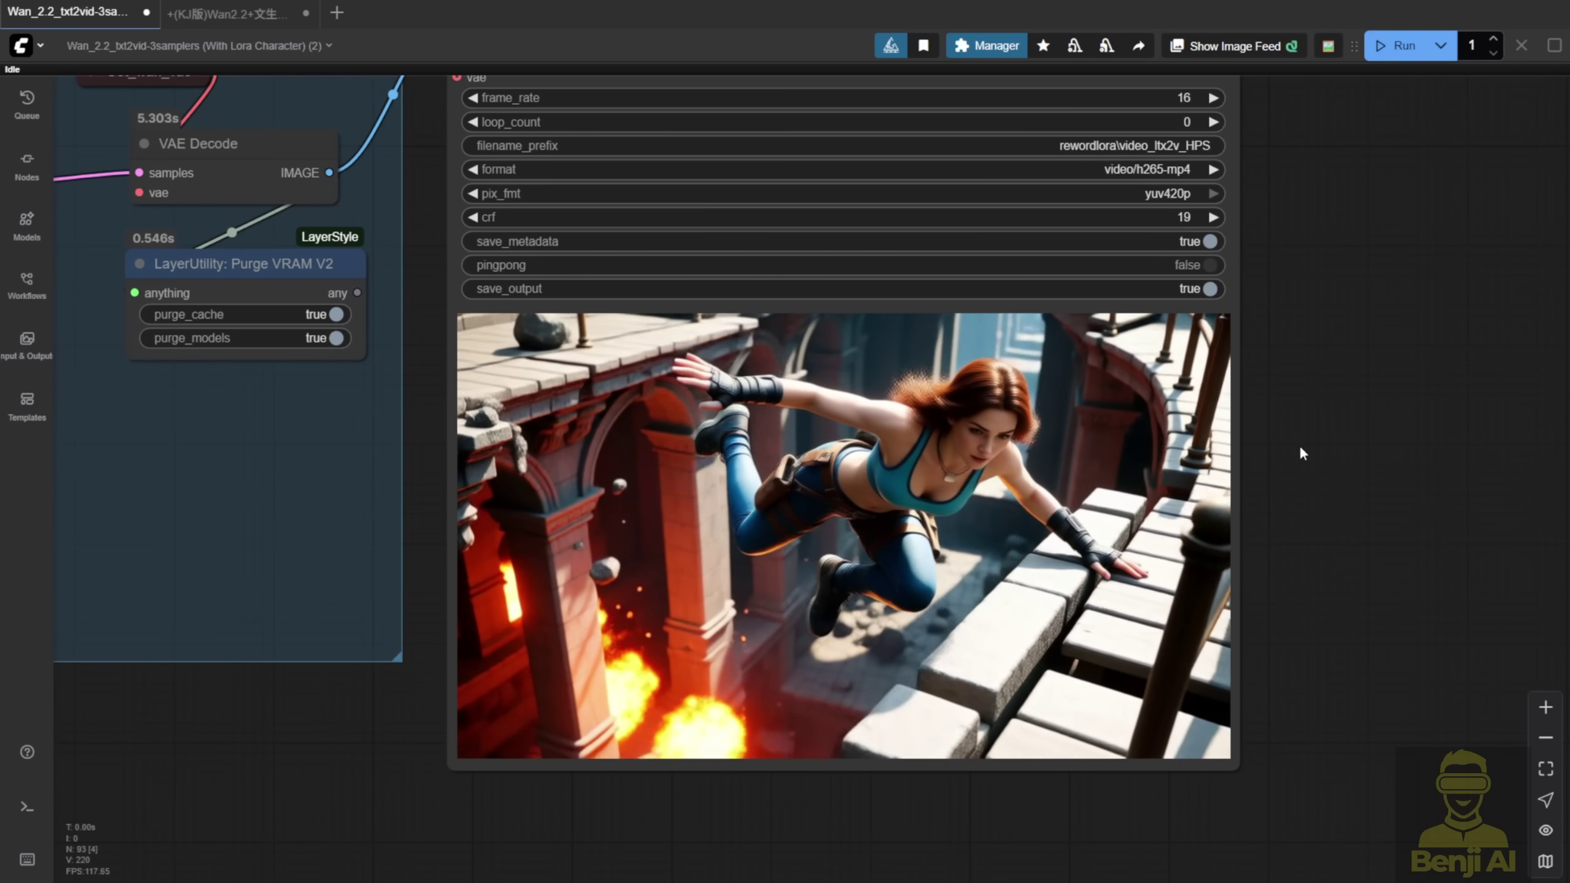
pyautogui.moveTo(1302, 438); pyautogui.dragTo(1327, 535)
pyautogui.scroll(-1, 1317, 486)
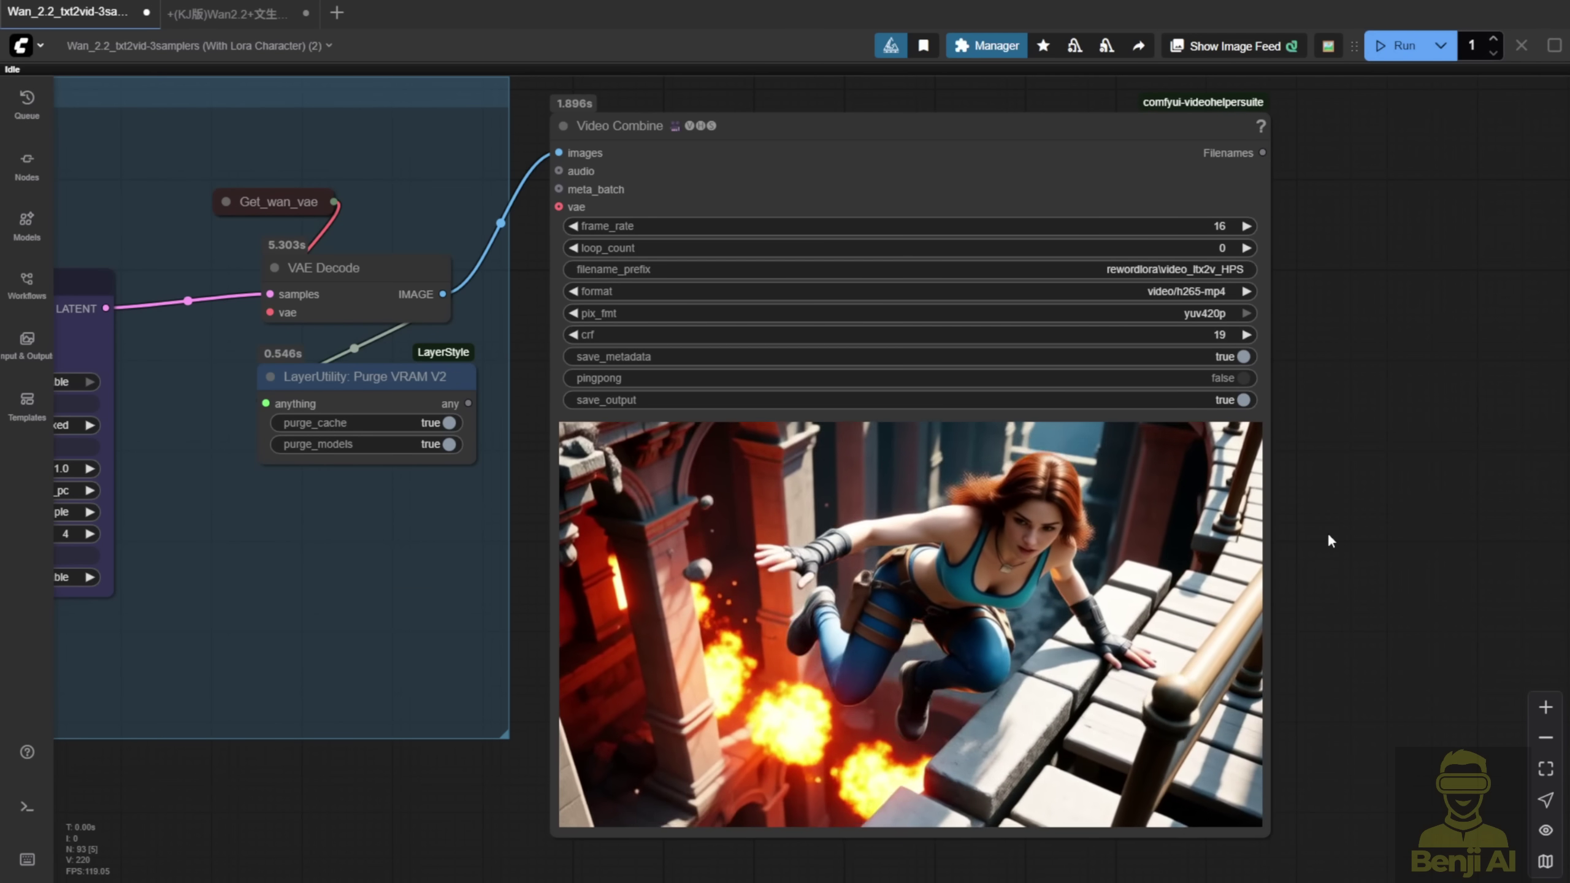
# Step: Place the HPS Video Combine node next to the MPS Video Combine node so both video previews sit side by side
pyautogui.scroll(-5, 1327, 533)
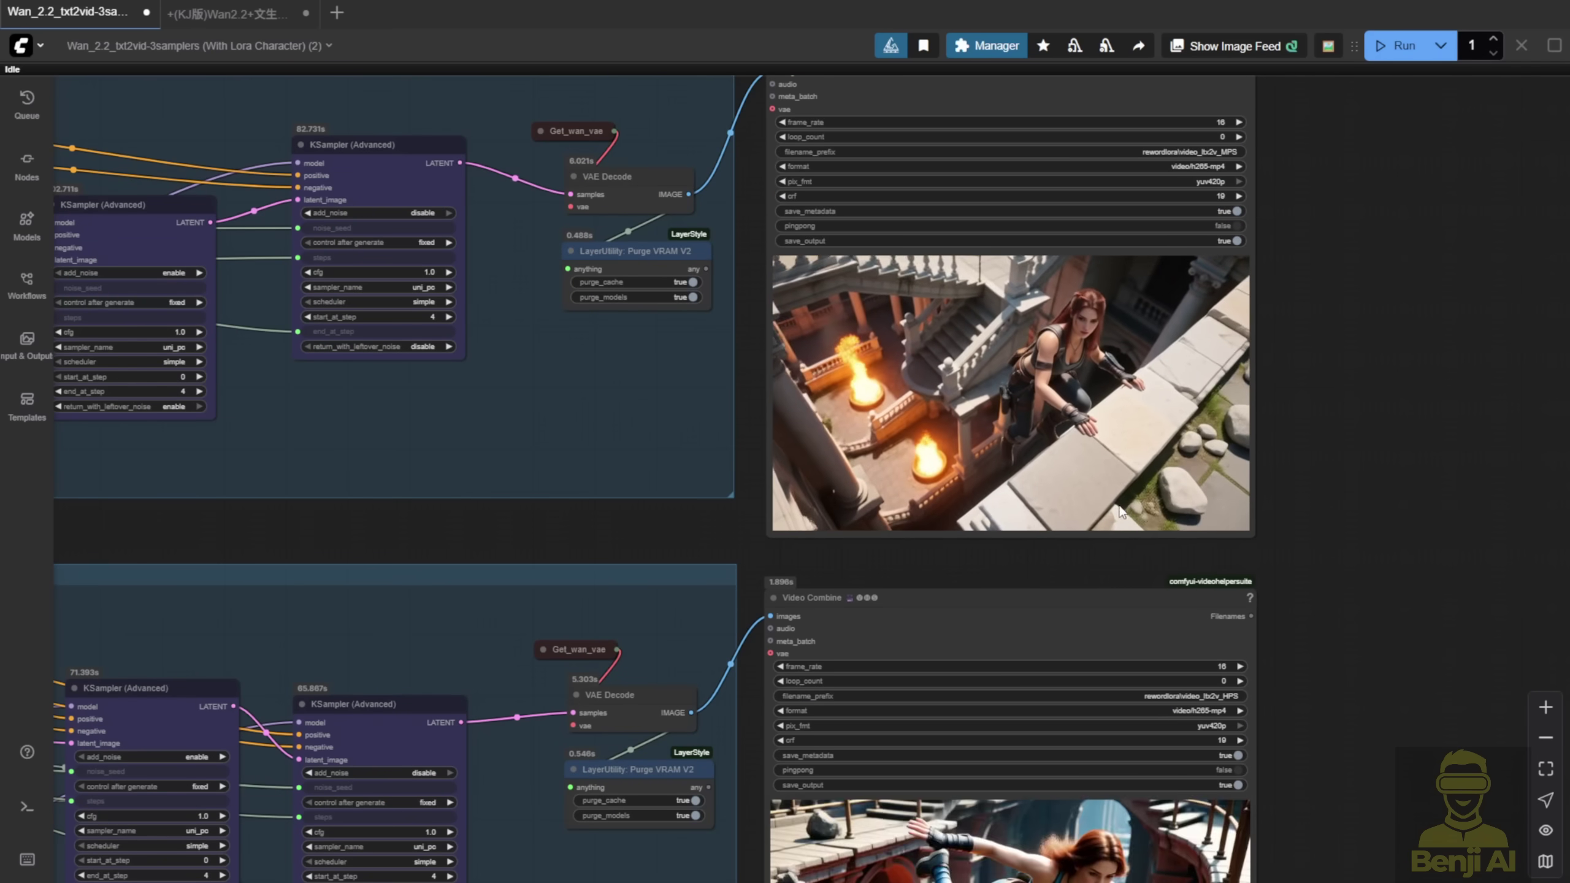
pyautogui.scroll(3, 1128, 575)
pyautogui.moveTo(1024, 610); pyautogui.dragTo(1425, 206)
pyautogui.scroll(5, 1225, 457)
pyautogui.moveTo(1113, 696); pyautogui.dragTo(874, 807)
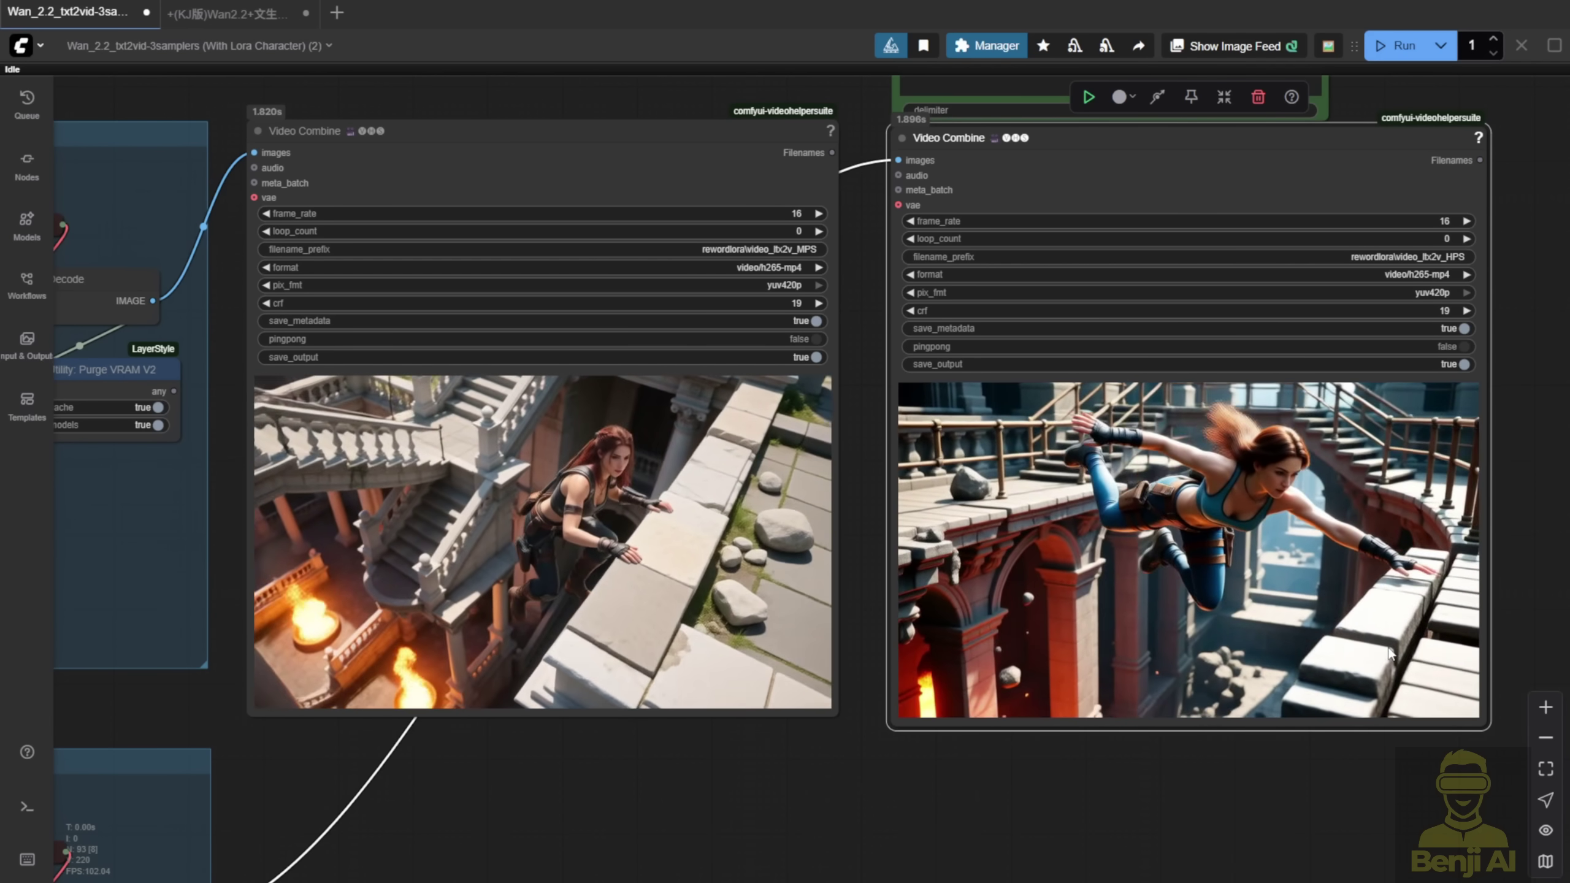
# Step: Check the high-noise and low-noise loaders in the MPS and HPS2.1 Load LoRAs groups
pyautogui.scroll(-4, 1387, 653)
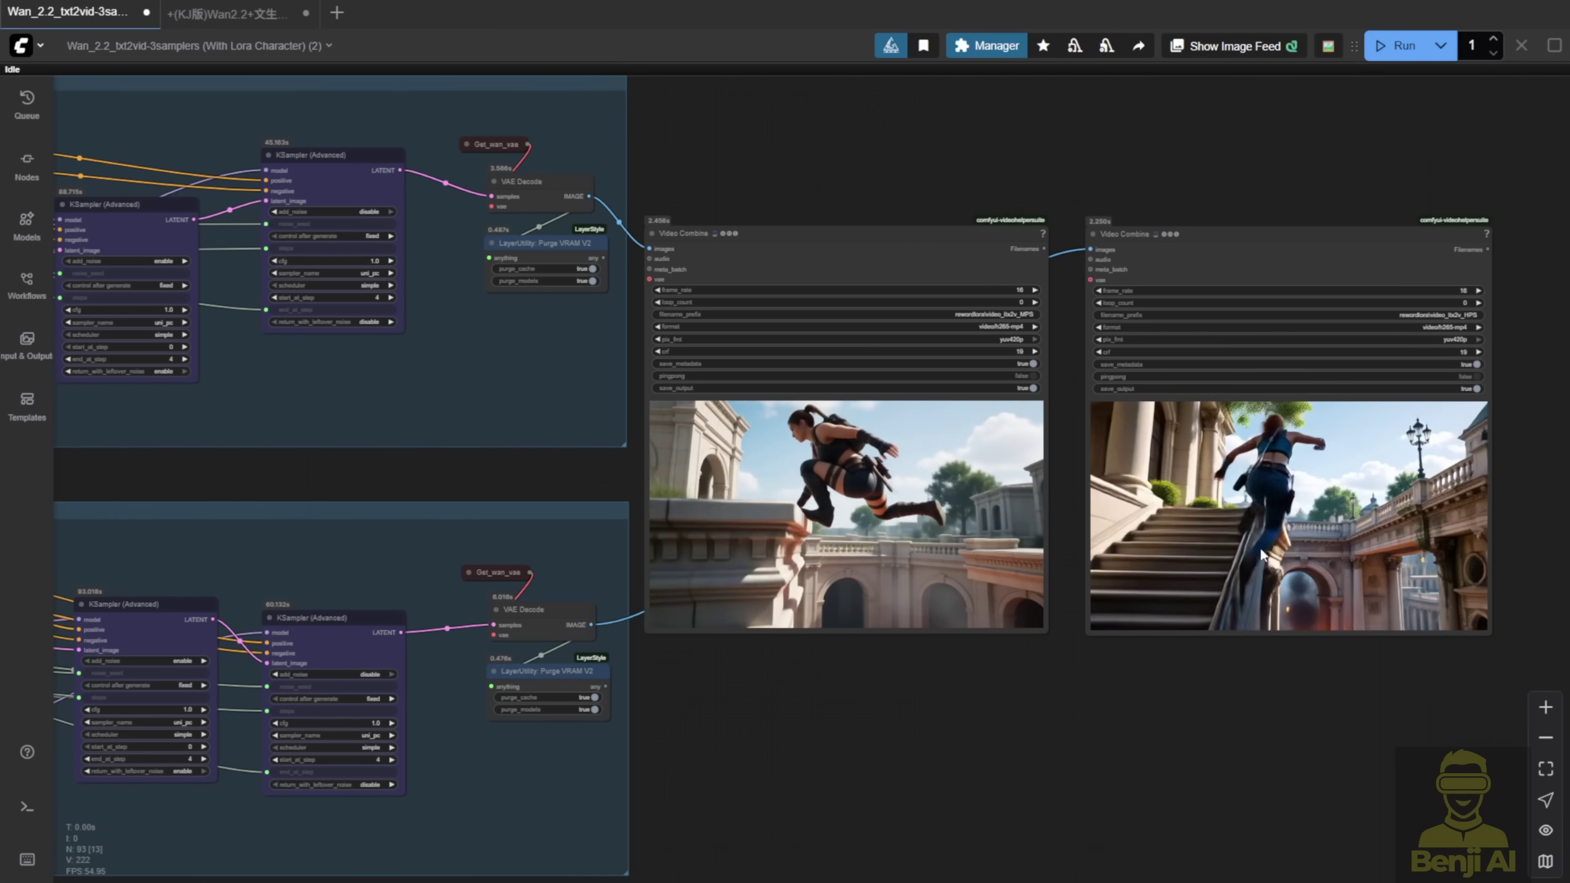
pyautogui.scroll(-1, 975, 767)
pyautogui.moveTo(934, 781); pyautogui.dragTo(1565, 736)
pyautogui.hscroll(-8, 709, 535)
pyautogui.scroll(4, 575, 454)
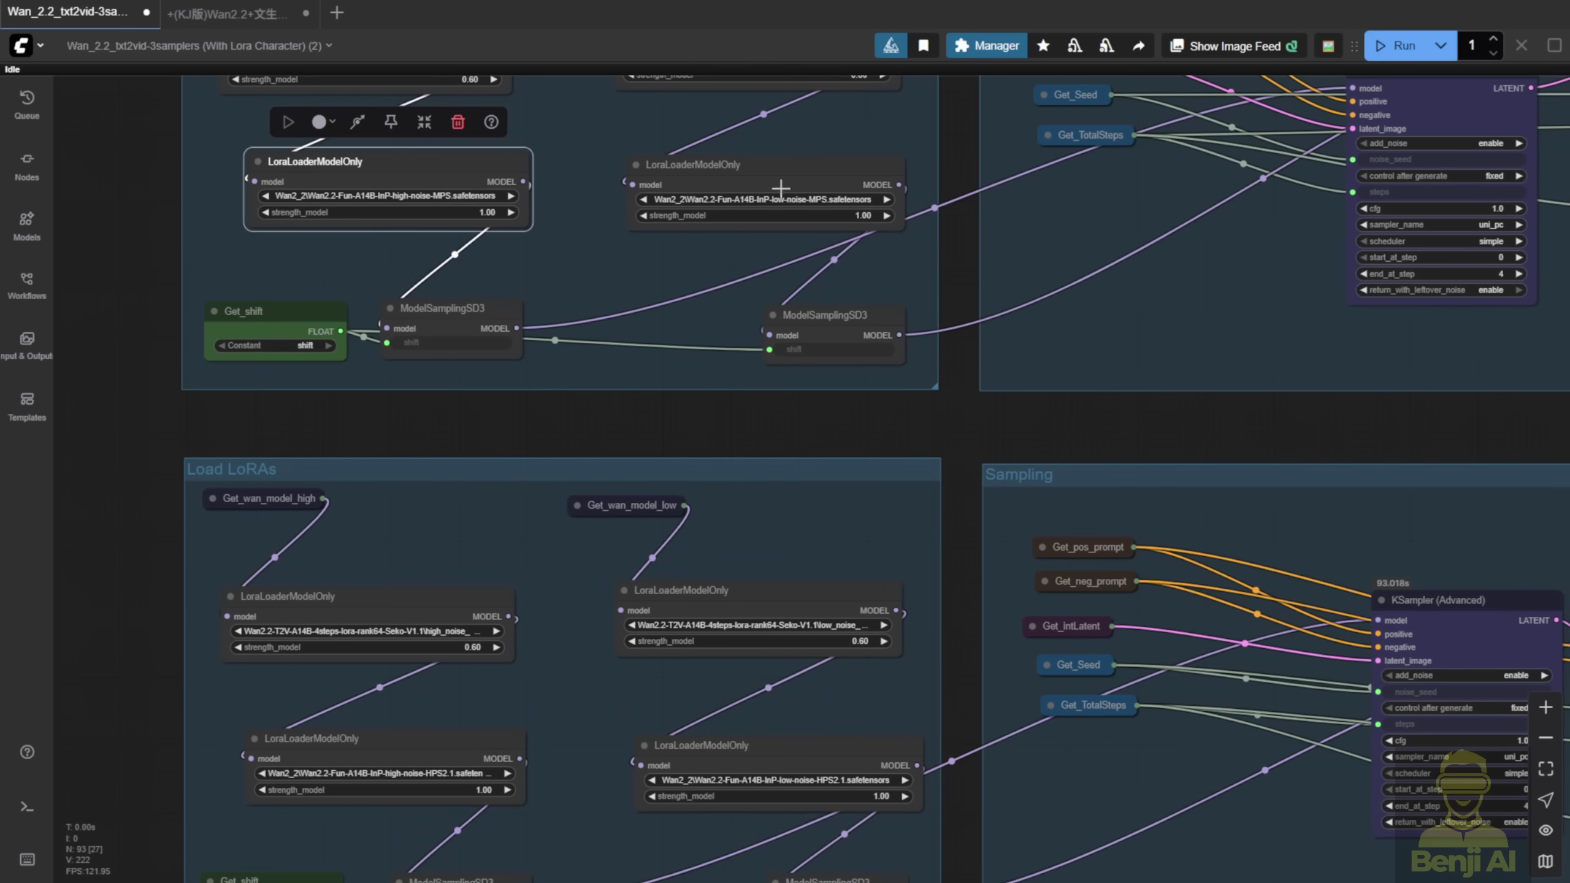
pyautogui.moveTo(707, 437); pyautogui.dragTo(713, 252)
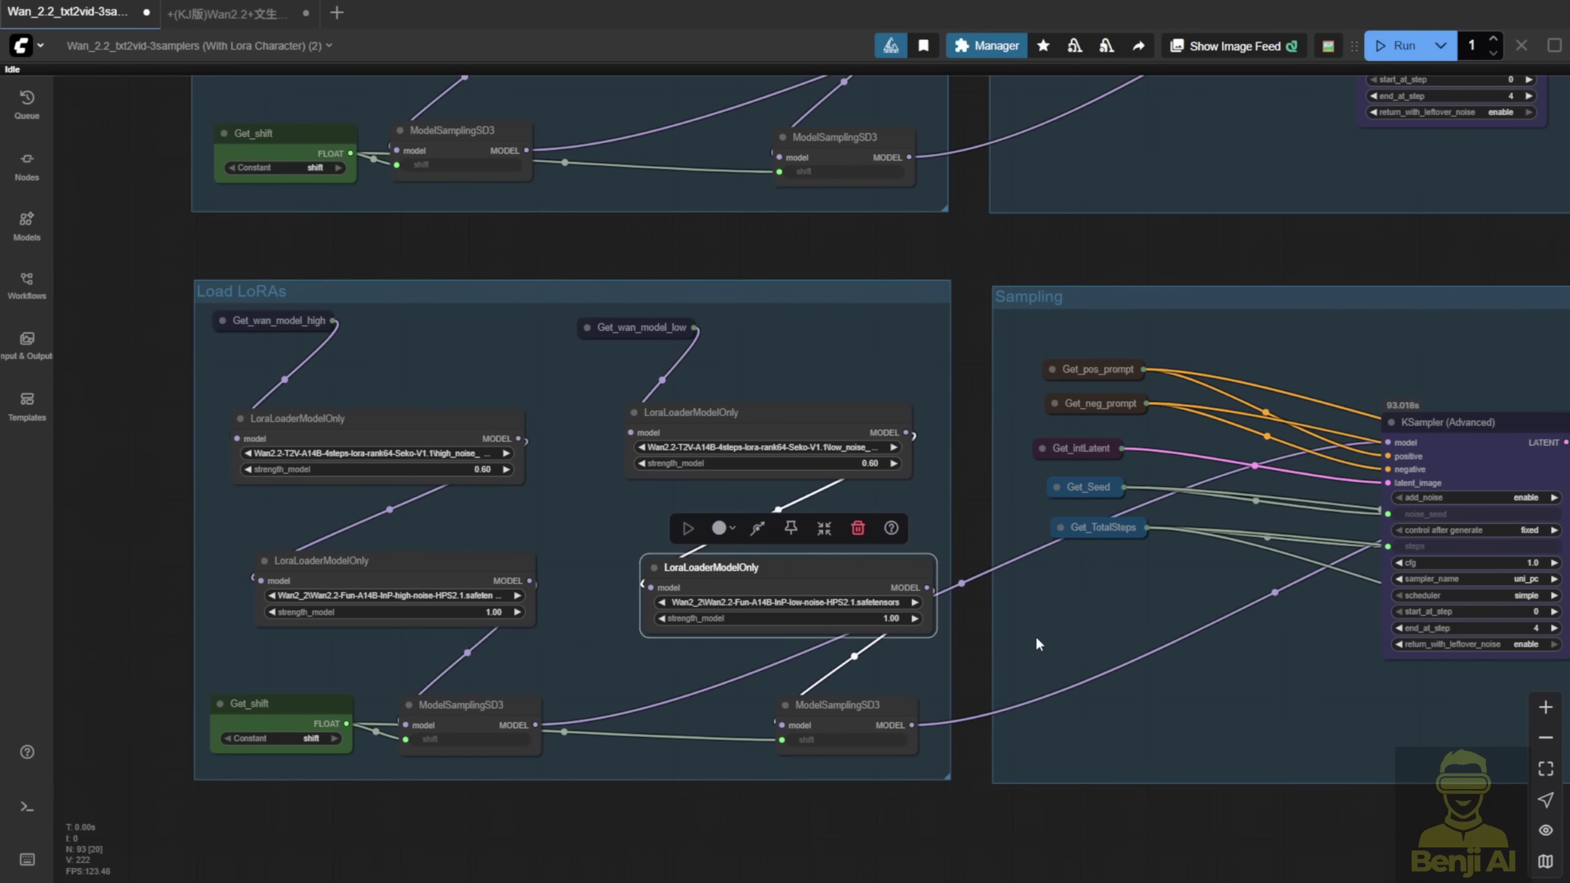
# Step: View the MPS and HPS videos produced with matching high-noise and low-noise reward LoRAs
pyautogui.scroll(-5, 1036, 638)
pyautogui.moveTo(1116, 778); pyautogui.dragTo(139, 769)
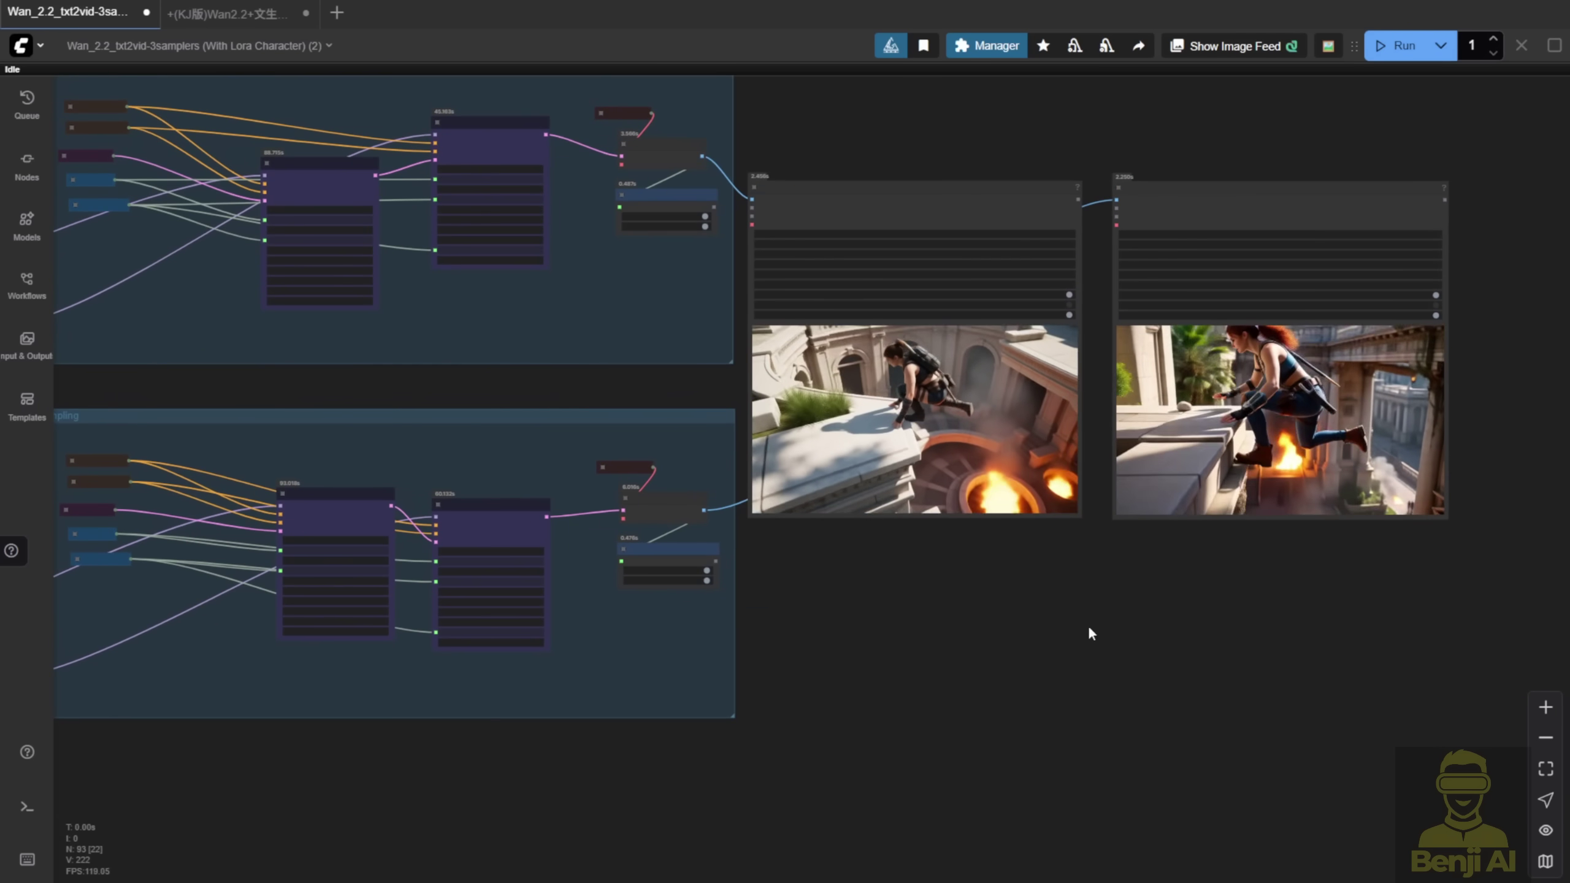
pyautogui.moveTo(1188, 619); pyautogui.dragTo(1100, 665)
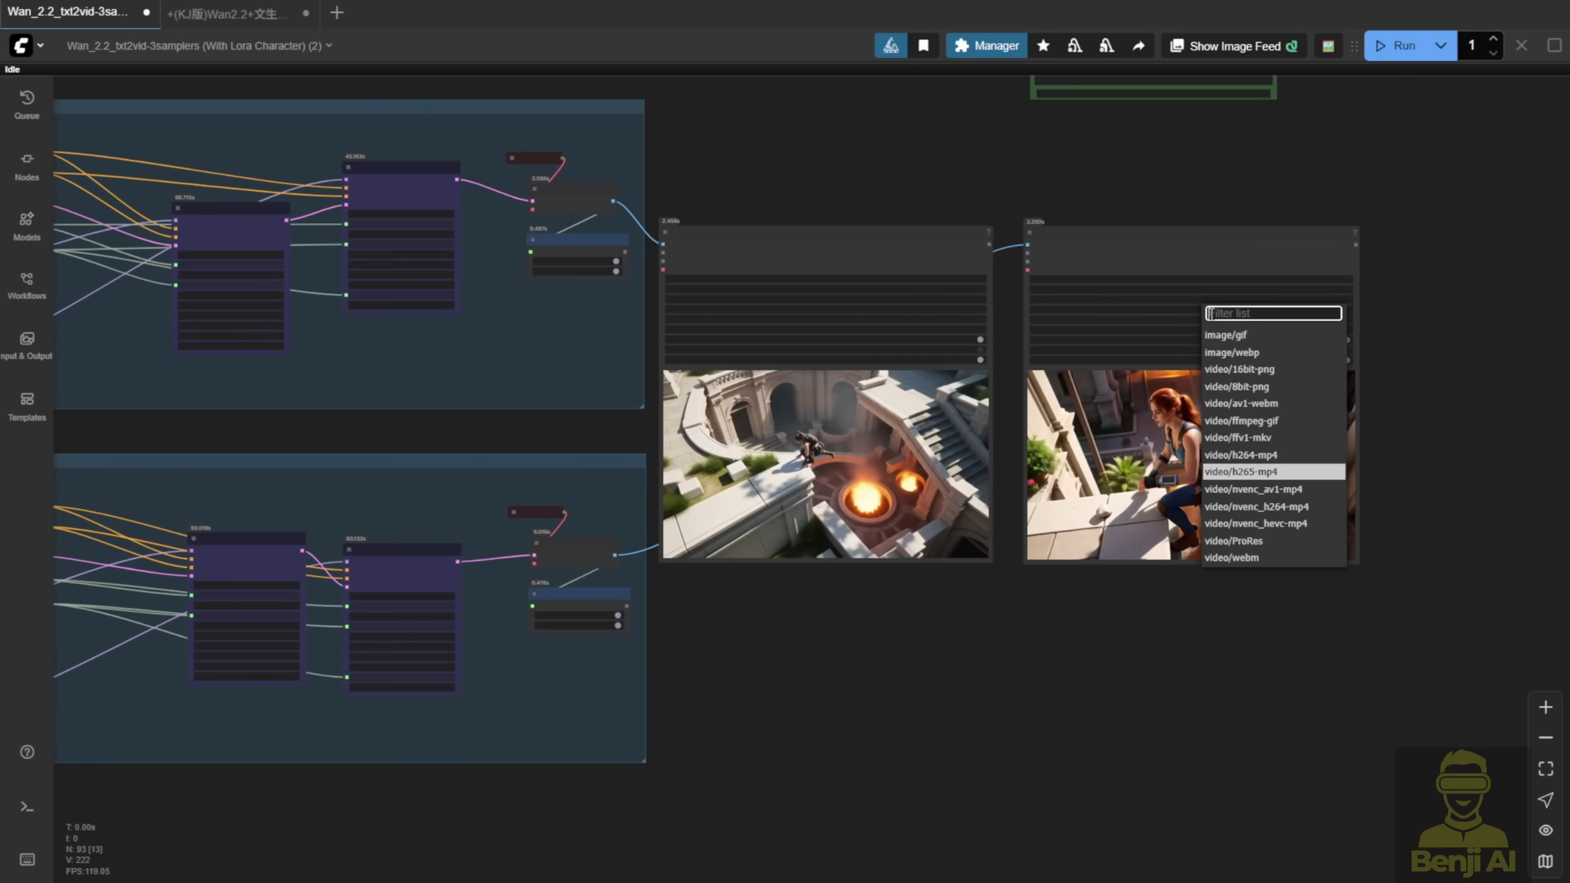